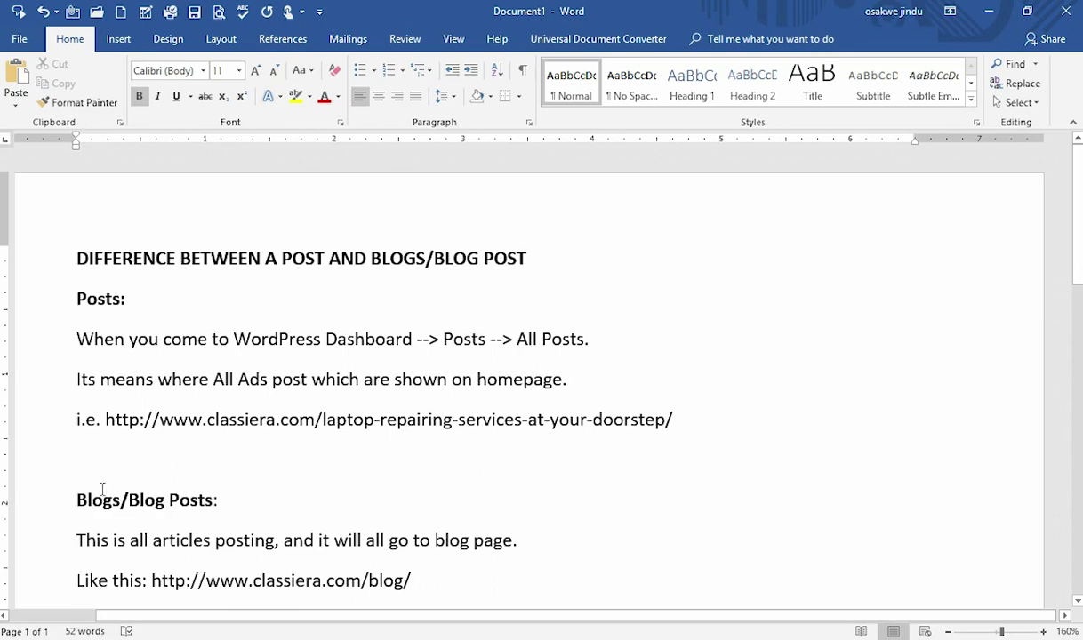
Step: Minimize the Word notes and scroll the Classiera homepage through Trending Ads and the Advertisements grid
scroll(264, 491, "down", 1)
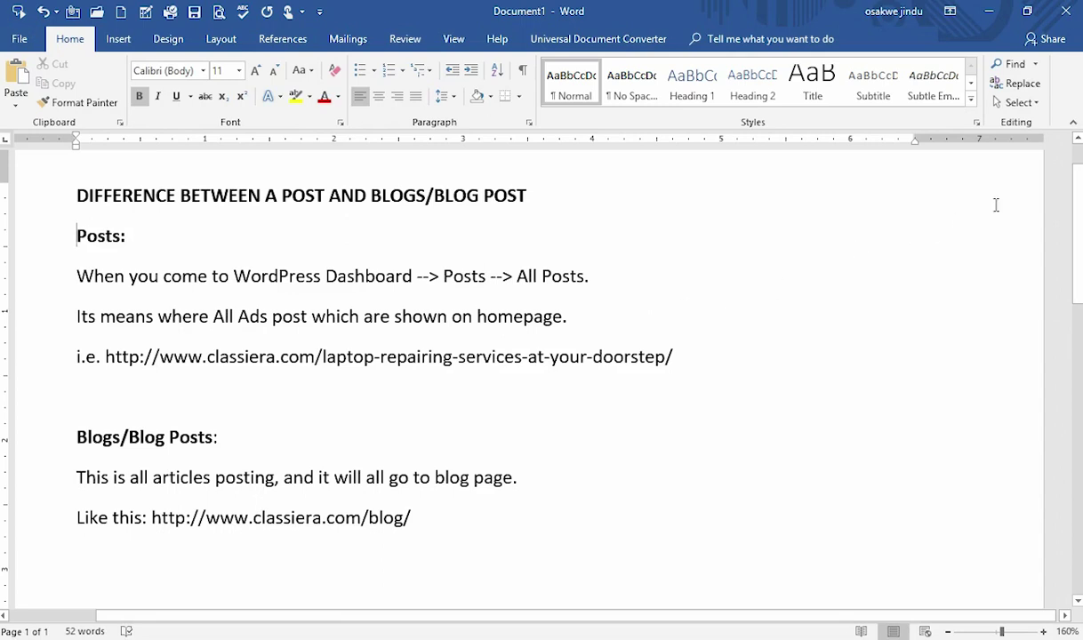
left_click(989, 11)
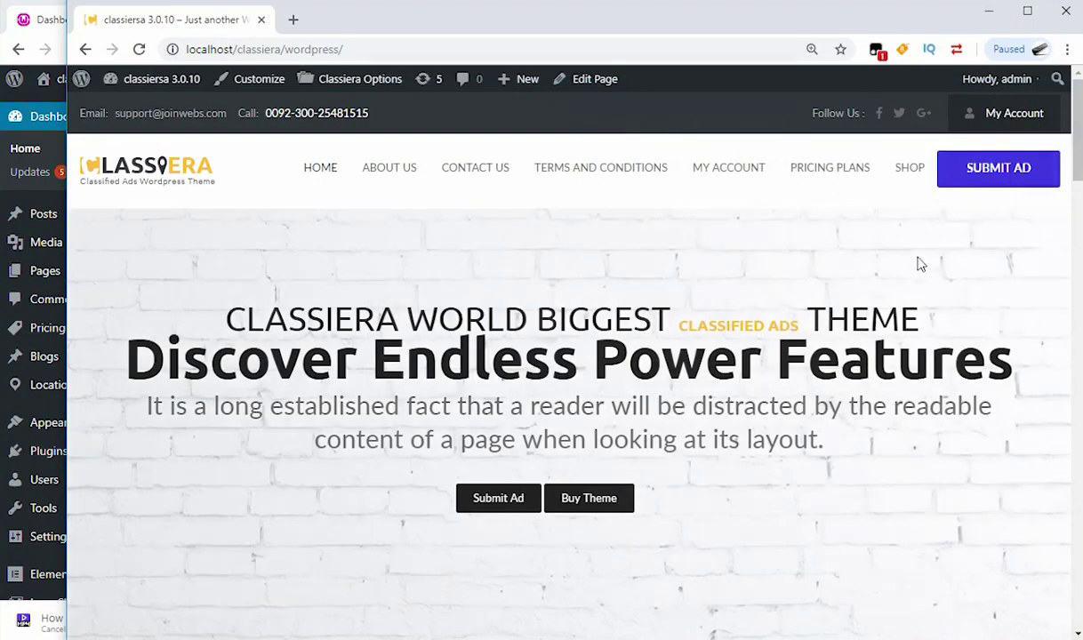
scroll(404, 307, "down", 7)
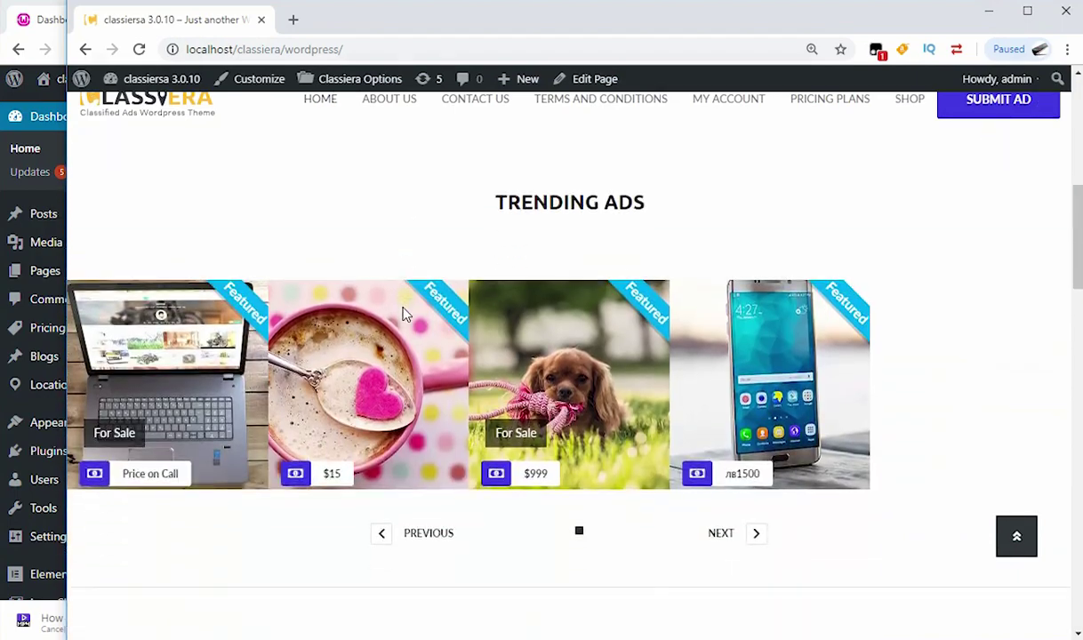
scroll(404, 312, "down", 1)
scroll(404, 311, "up", 2)
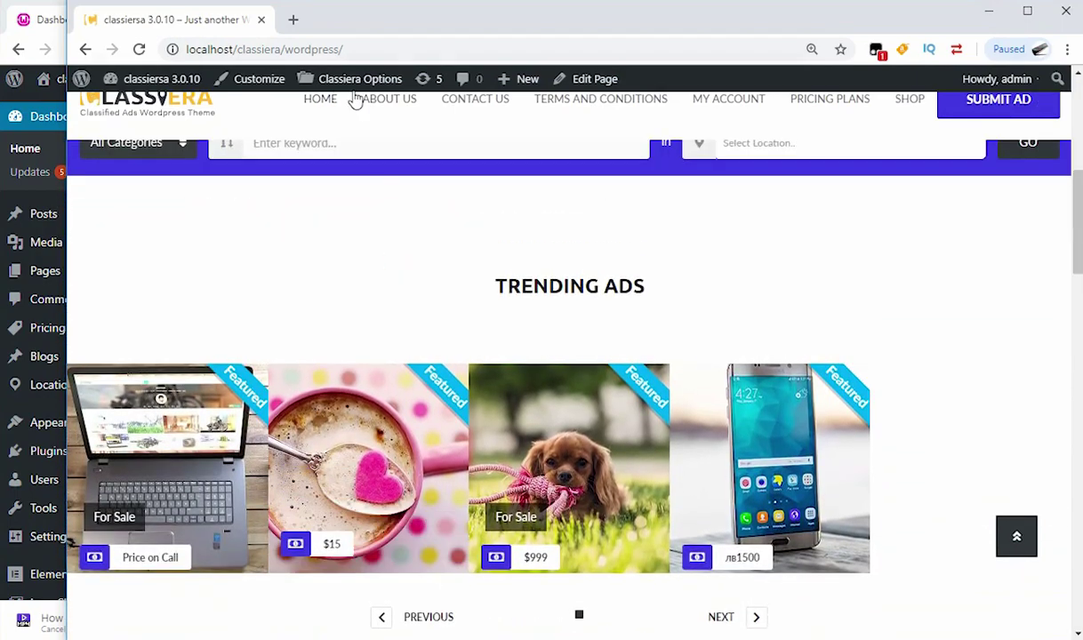
left_click(346, 49)
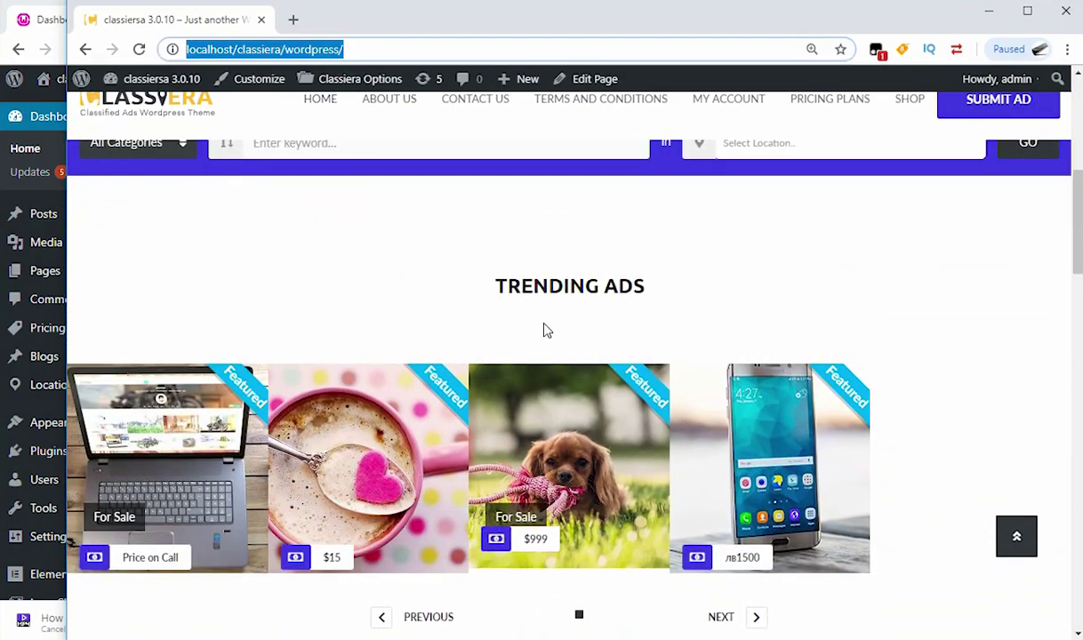
scroll(544, 331, "down", 8)
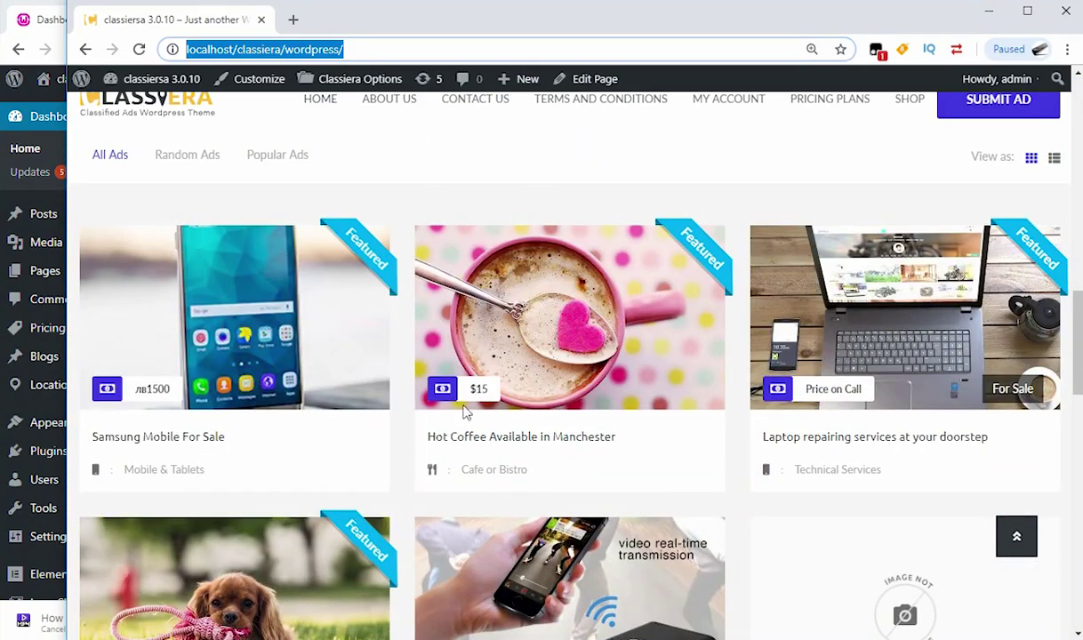
scroll(532, 375, "down", 10)
scroll(569, 415, "down", 4)
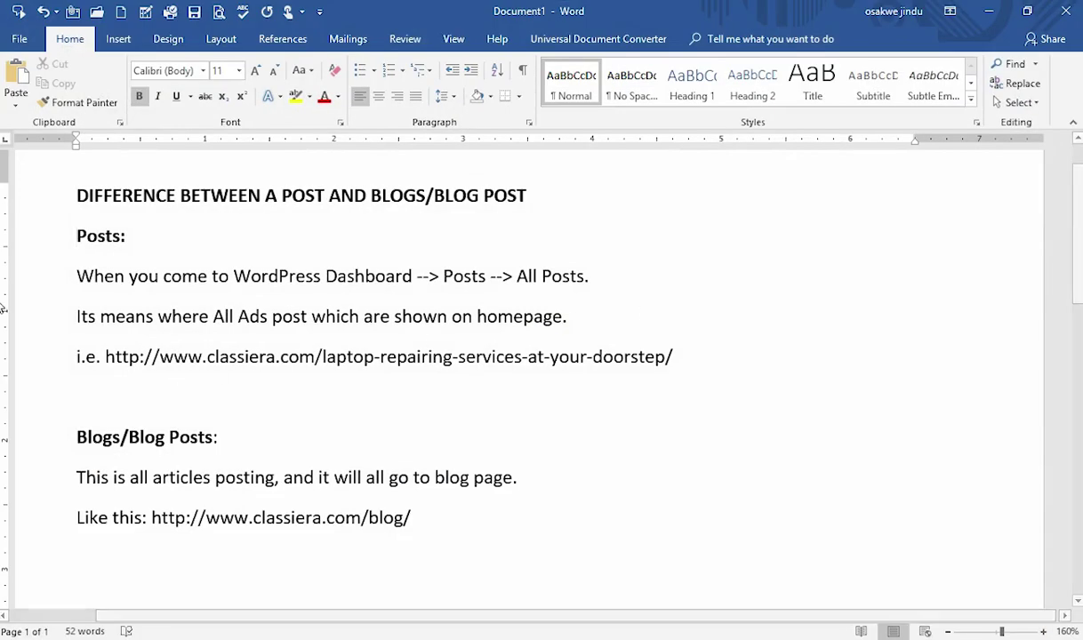
Step: Highlight the 'Posts:' heading in the Word notes, then minimize Word to show the Classiera site
left_click_drag(76, 237, 175, 249)
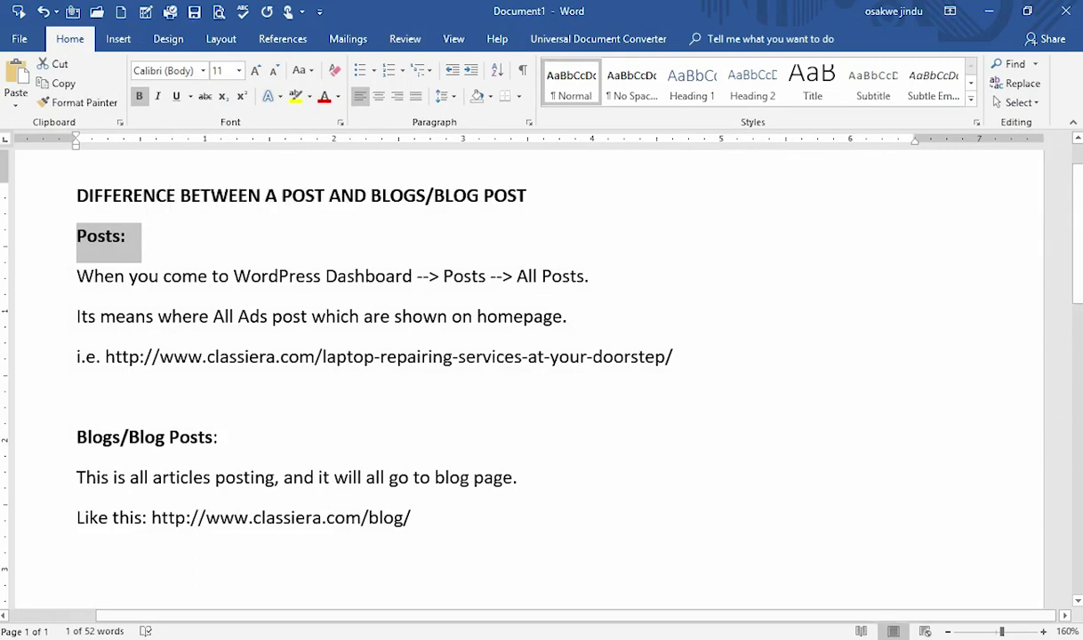
left_click(989, 10)
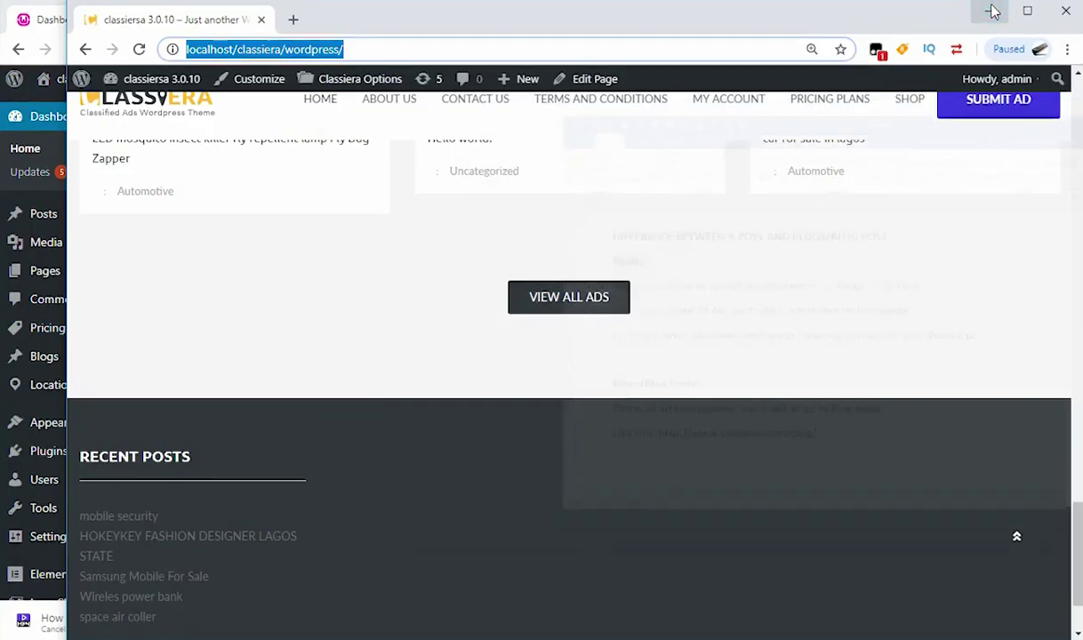
scroll(516, 345, "down", 2)
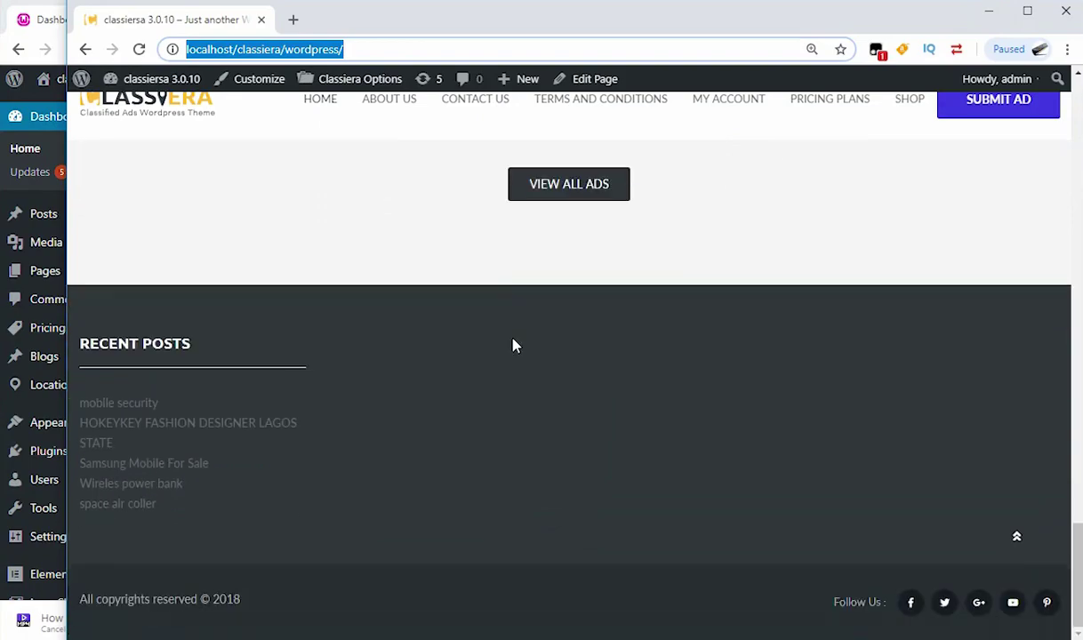
scroll(513, 346, "up", 10)
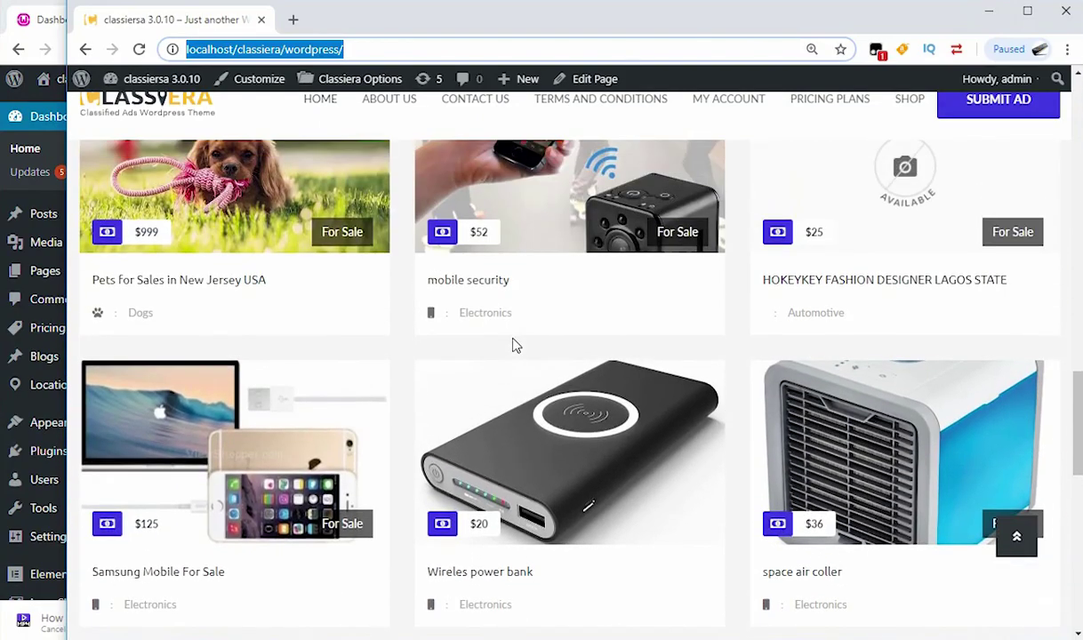
scroll(514, 346, "up", 6)
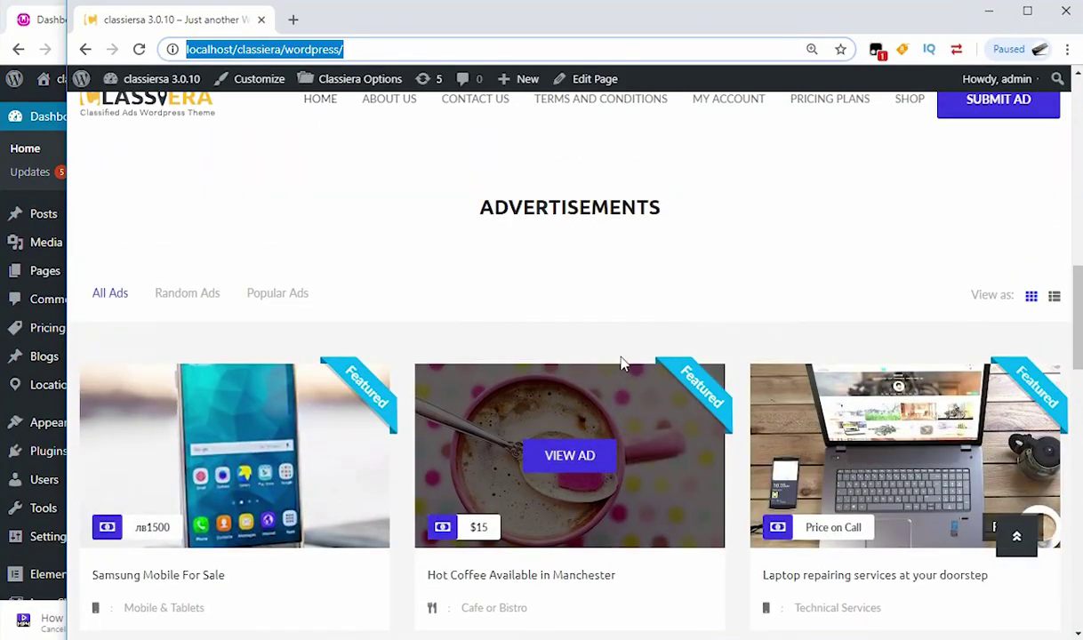
scroll(623, 362, "down", 10)
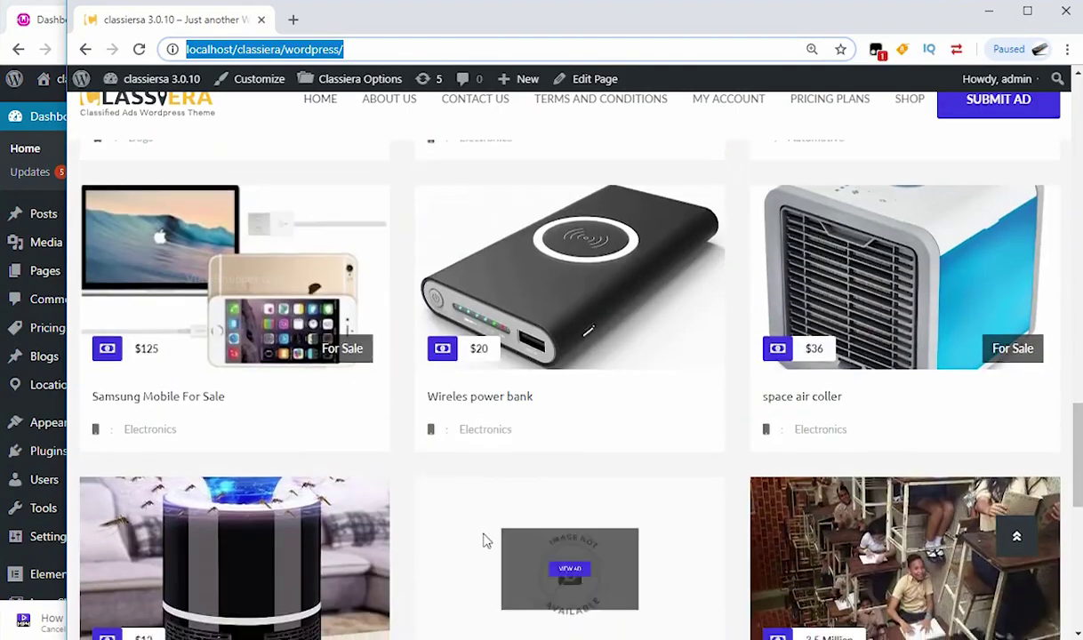
scroll(560, 545, "down", 4)
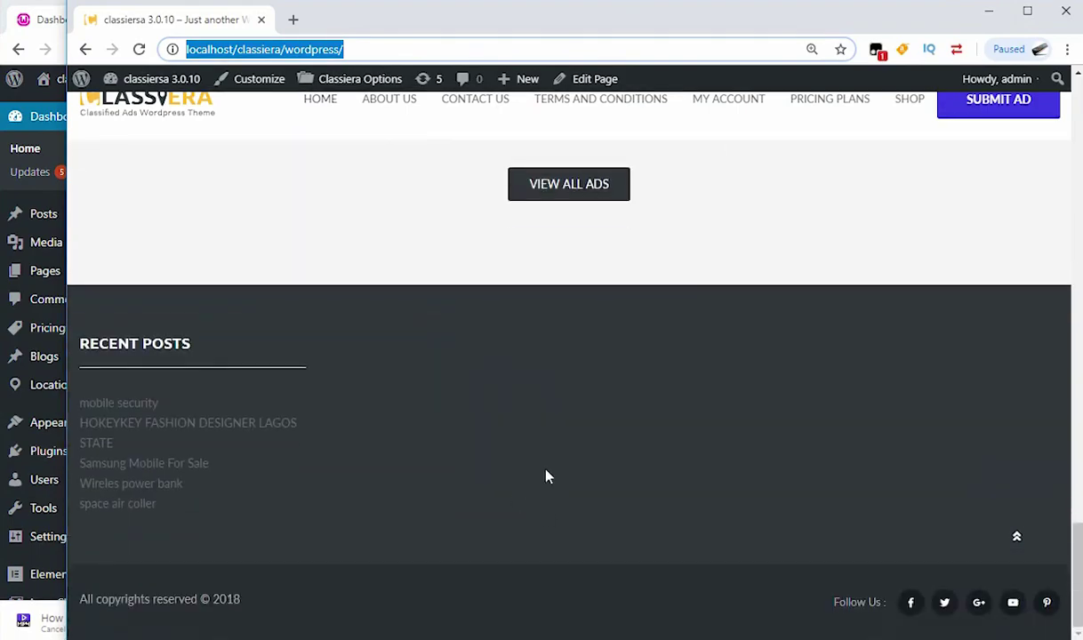
scroll(547, 478, "up", 5)
scroll(552, 467, "up", 10)
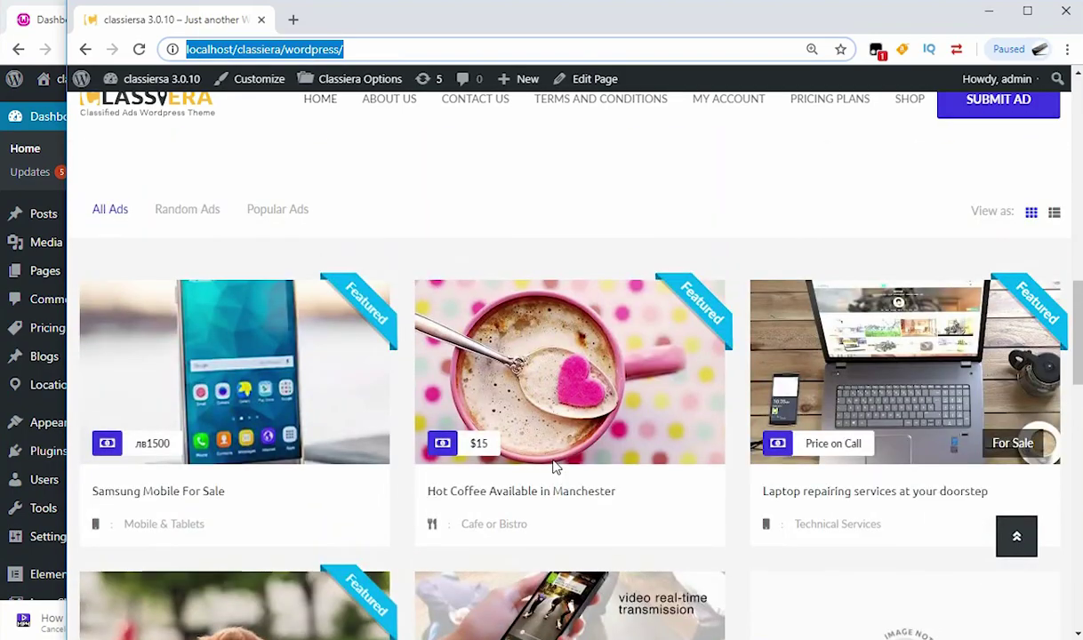
scroll(516, 416, "up", 5)
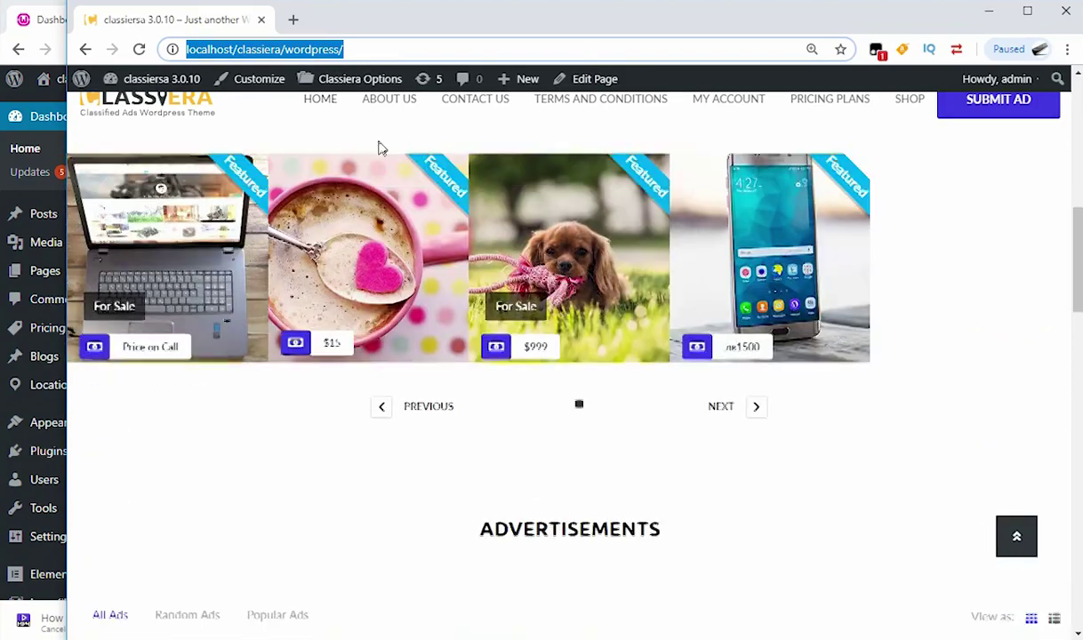
Step: Append 'blog' to localhost/classiera/wordpress/ and load the Classiera blog page
left_click(372, 51)
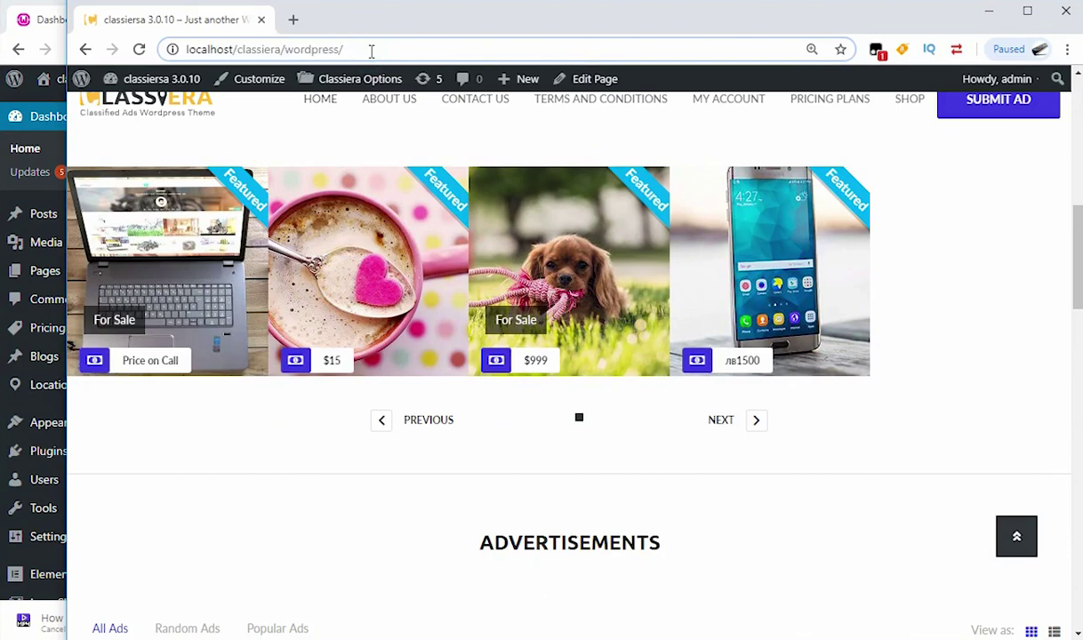
type("blog")
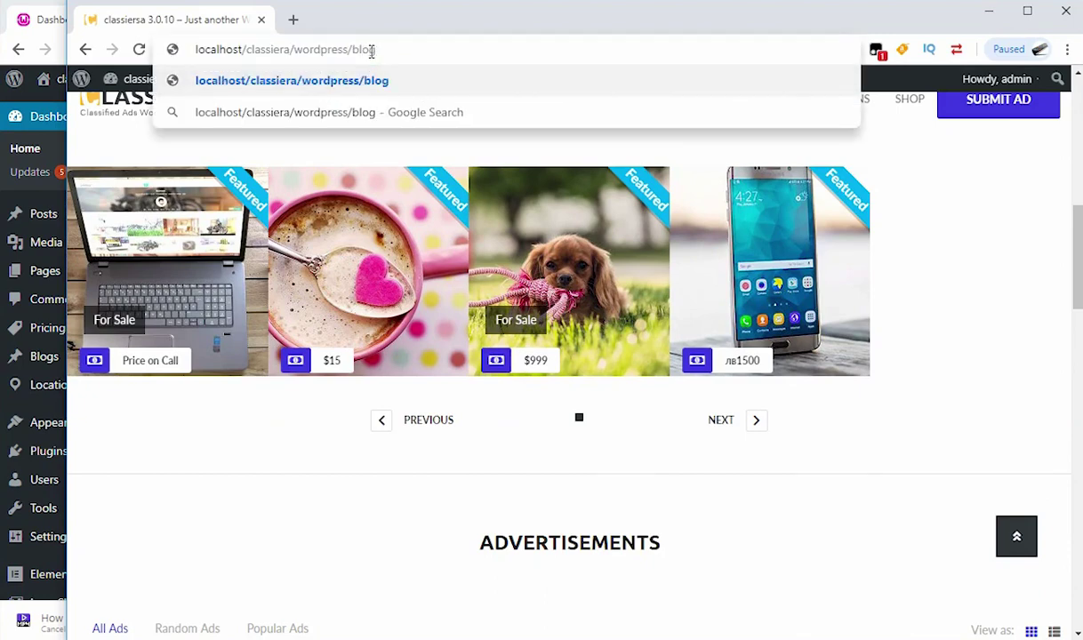
key("Return")
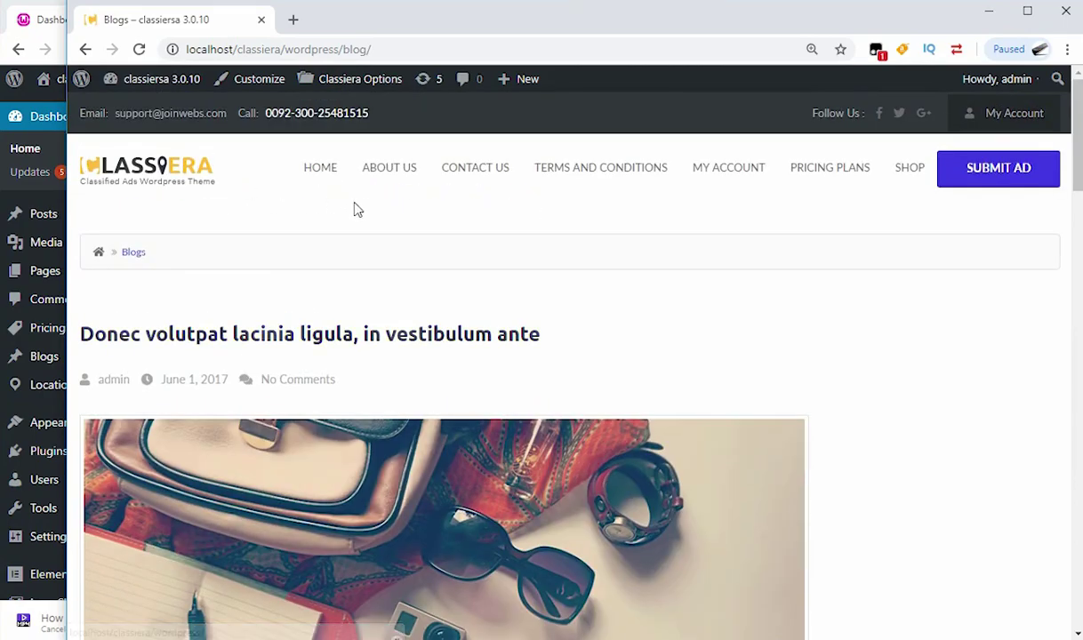
Step: Scroll through the blog's articles, then bring the WordPress admin Dashboard forward
scroll(379, 276, "down", 2)
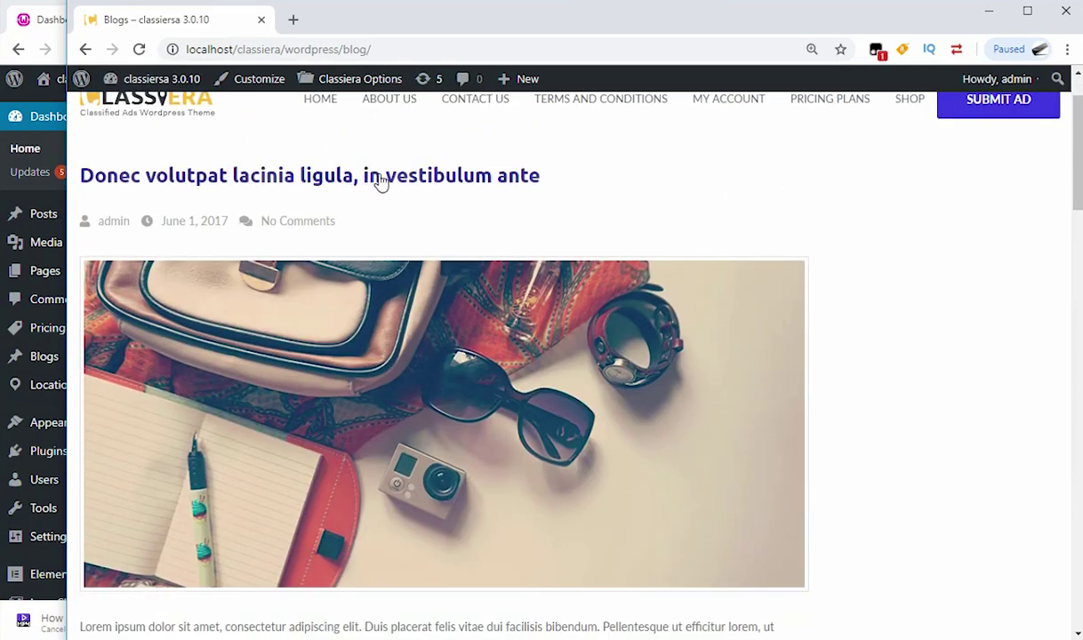
scroll(380, 181, "down", 18)
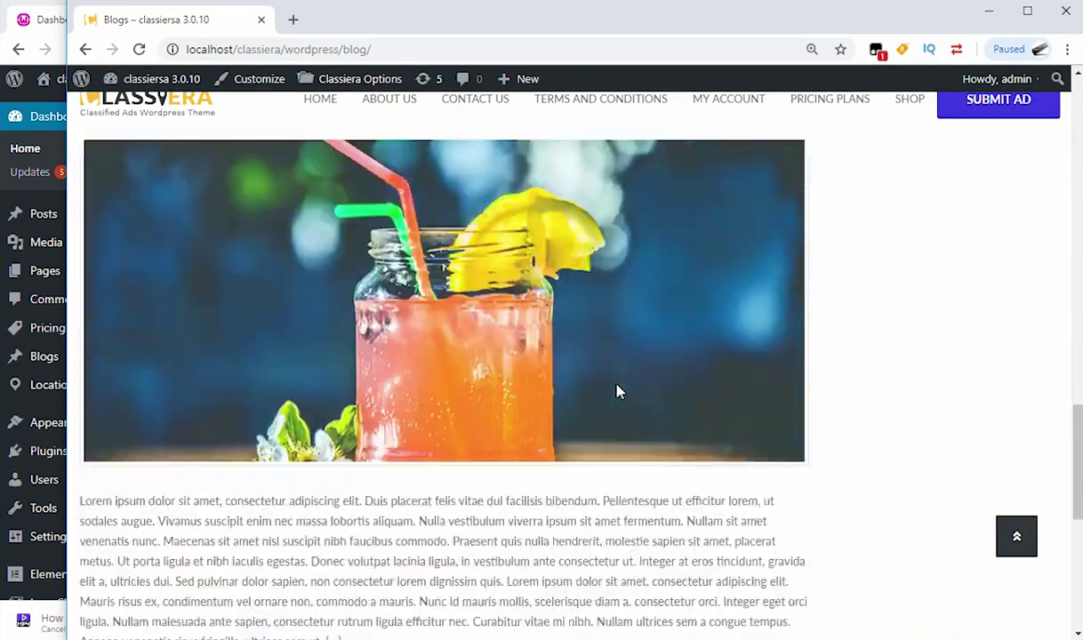
scroll(622, 391, "down", 6)
scroll(614, 387, "up", 5)
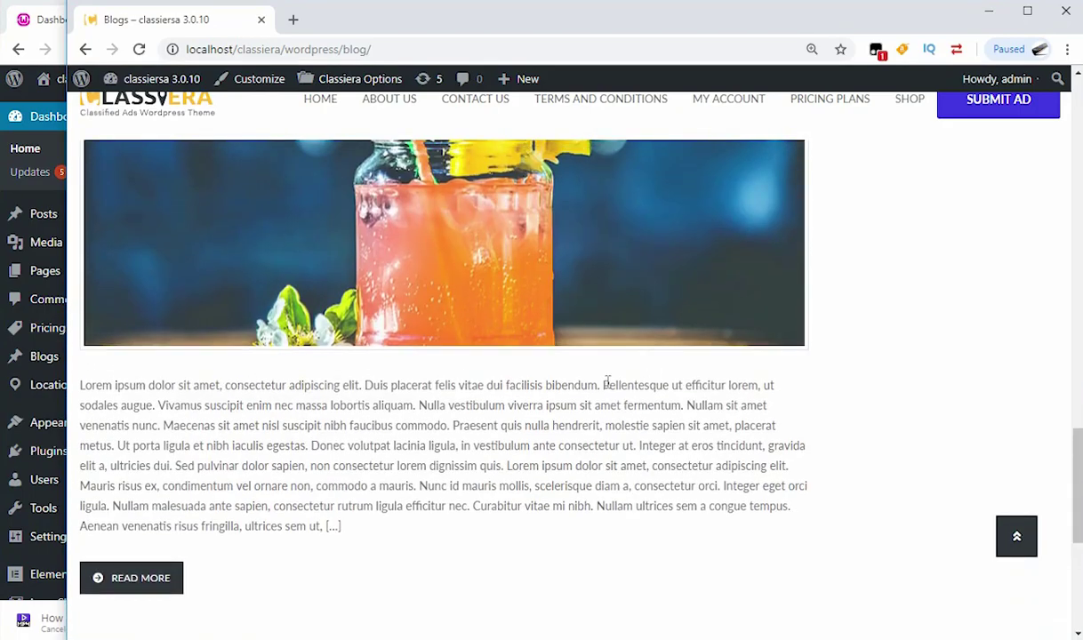
scroll(608, 382, "up", 12)
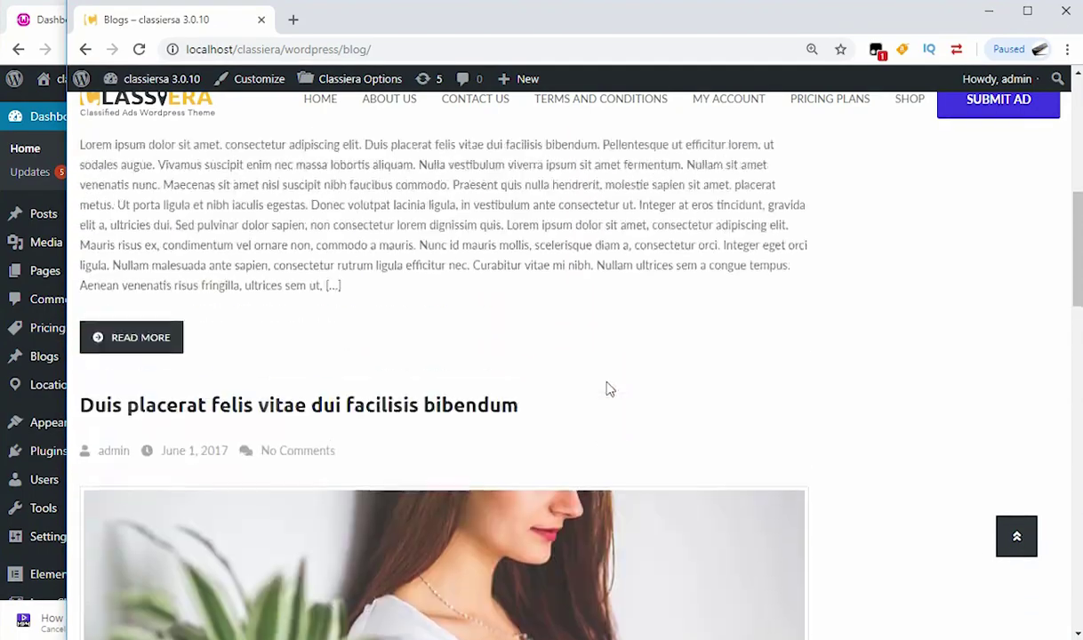
scroll(609, 389, "up", 1)
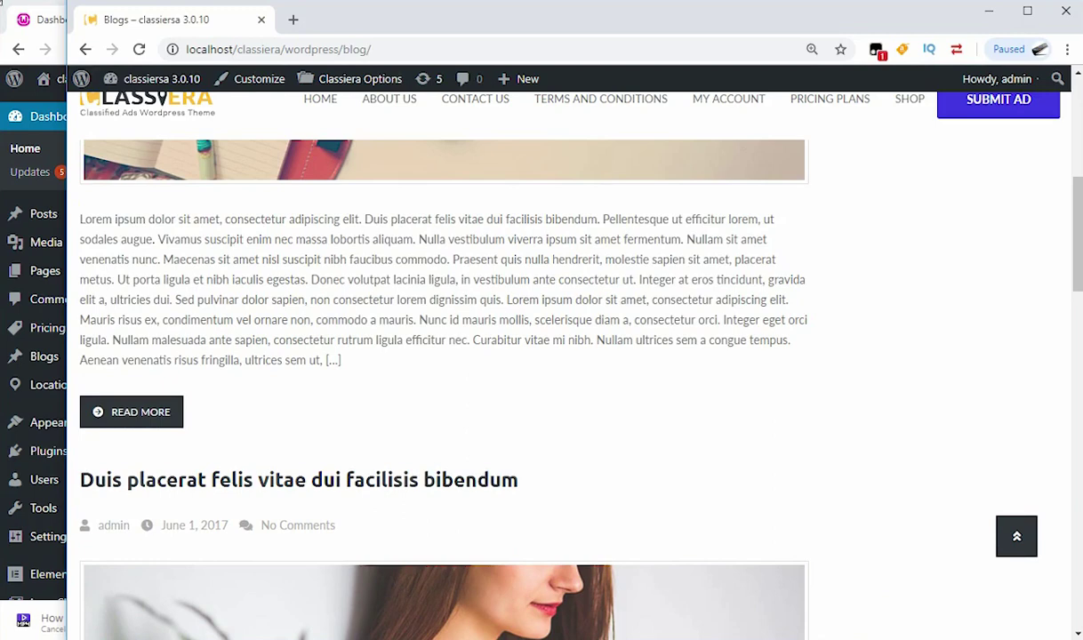
left_click(29, 28)
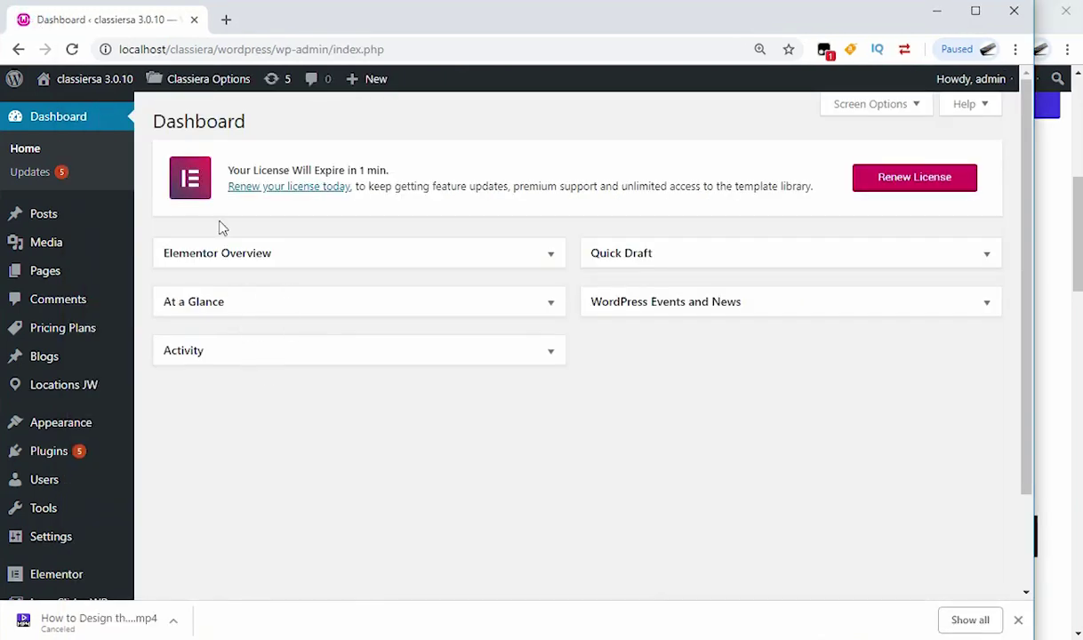
scroll(225, 330, "down", 1)
scroll(222, 343, "down", 1)
scroll(219, 350, "up", 3)
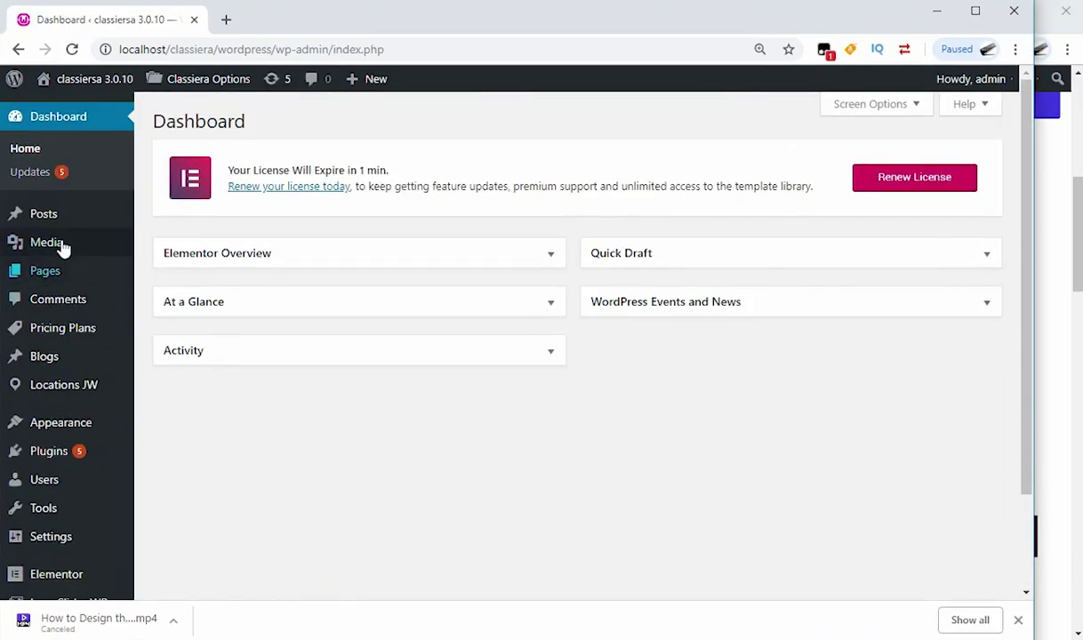
mouse_move(47, 220)
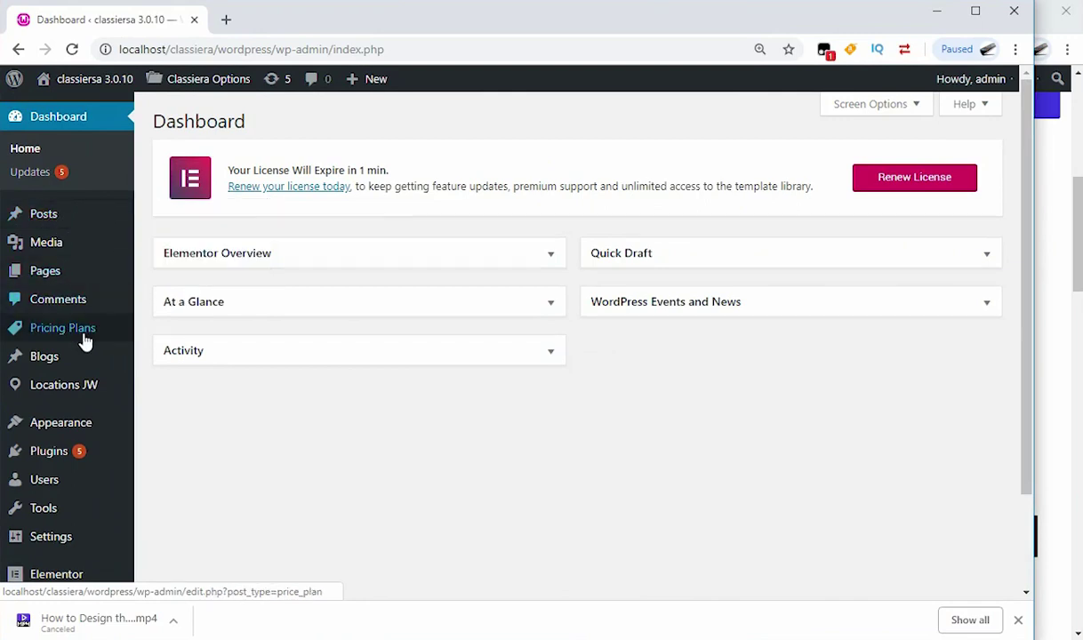
mouse_move(51, 359)
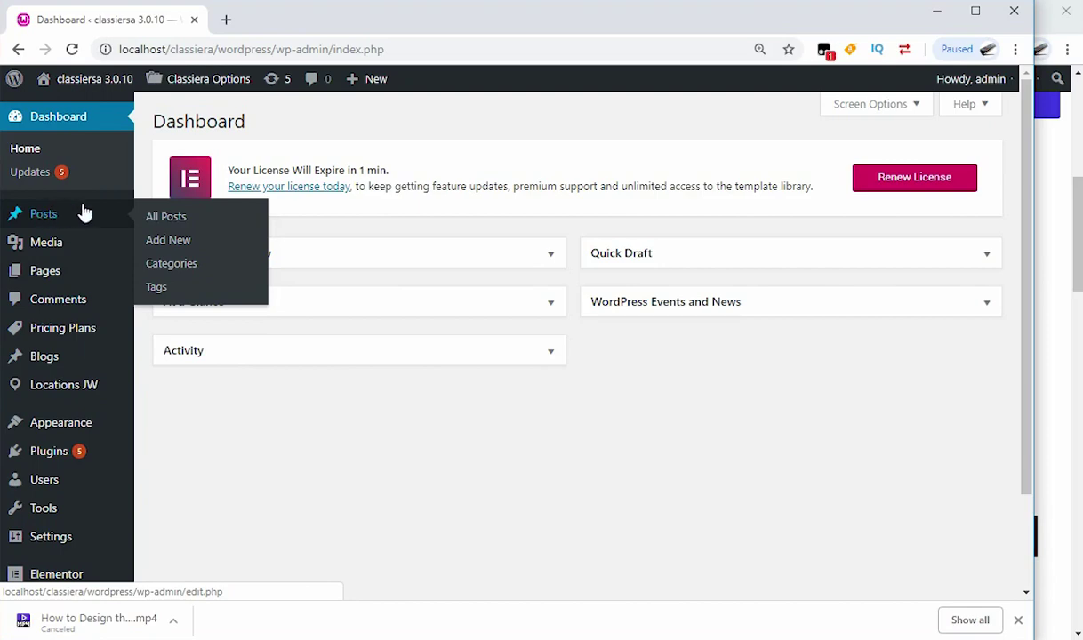
left_click(1067, 229)
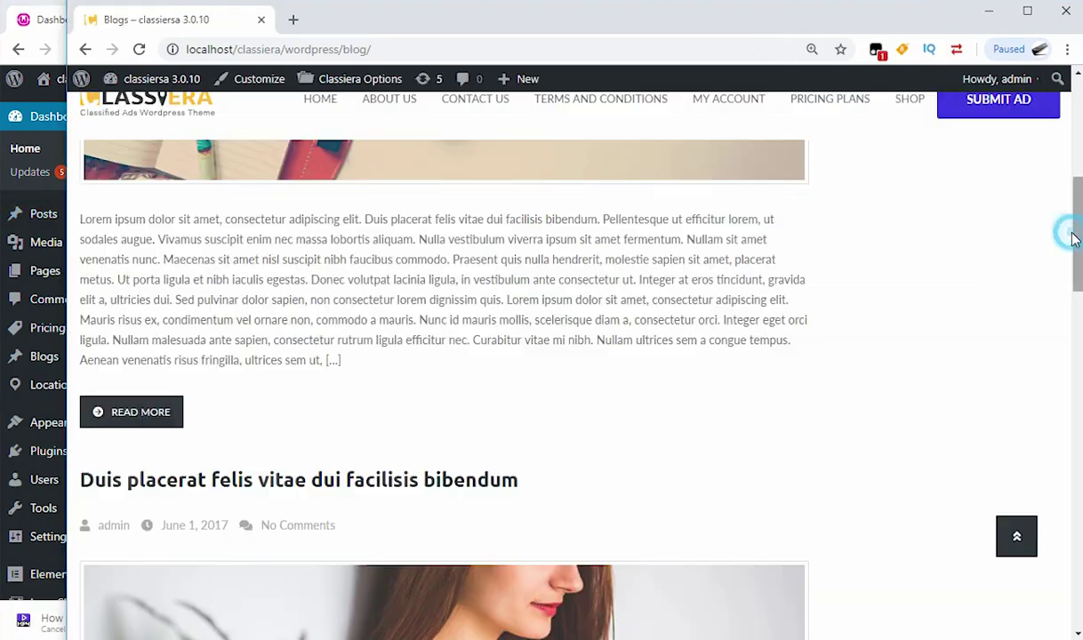
Step: Go back from the blog listing to the Classiera homepage and scroll around it
scroll(455, 301, "up", 8)
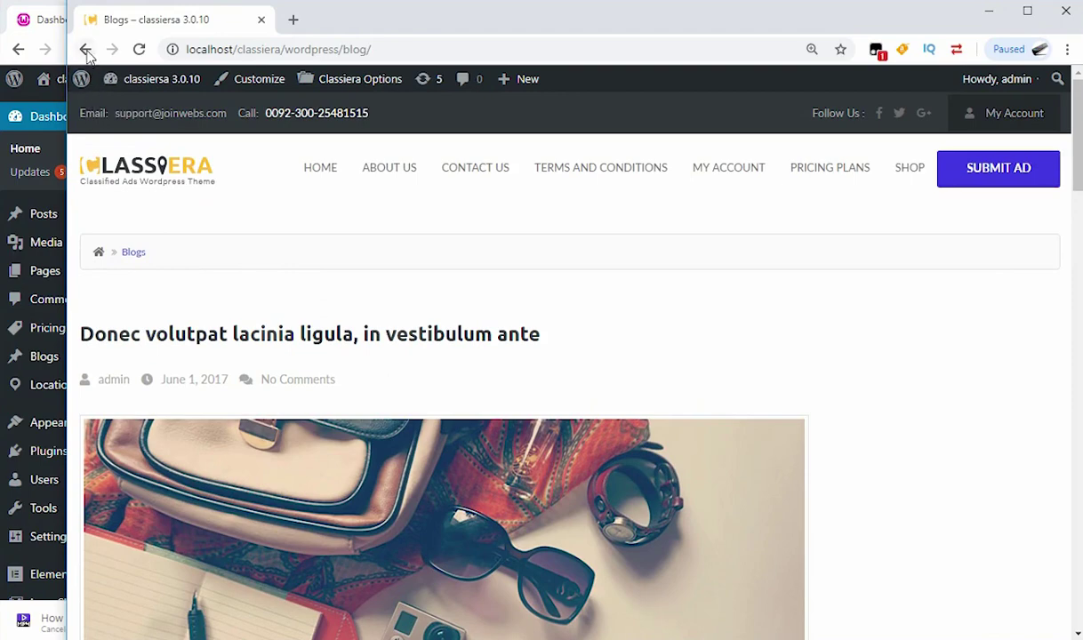
left_click(86, 49)
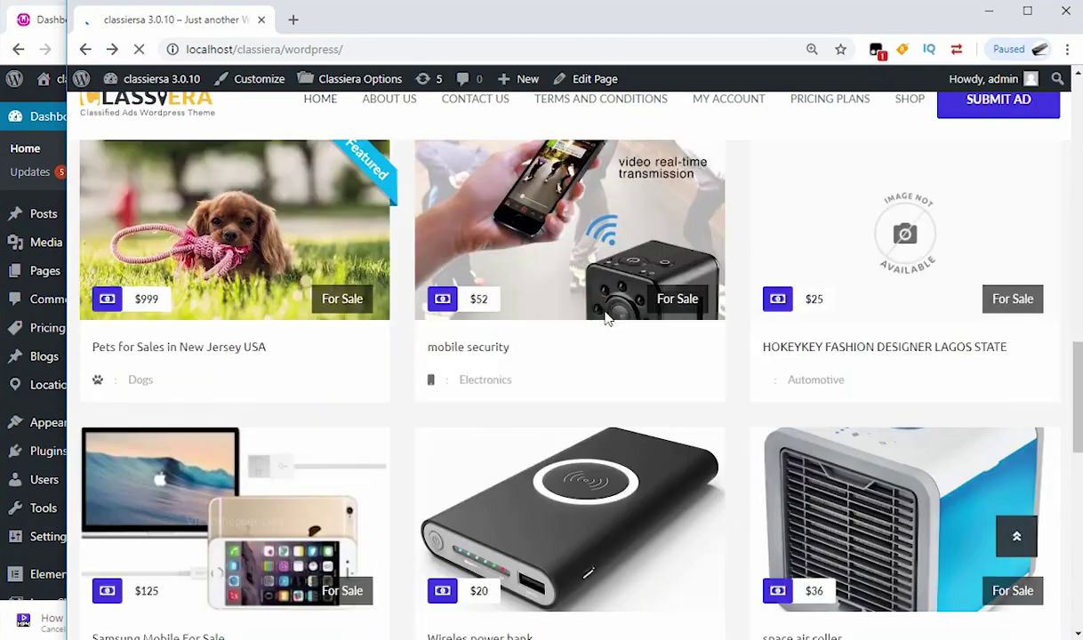
scroll(518, 346, "up", 3)
scroll(534, 267, "up", 3)
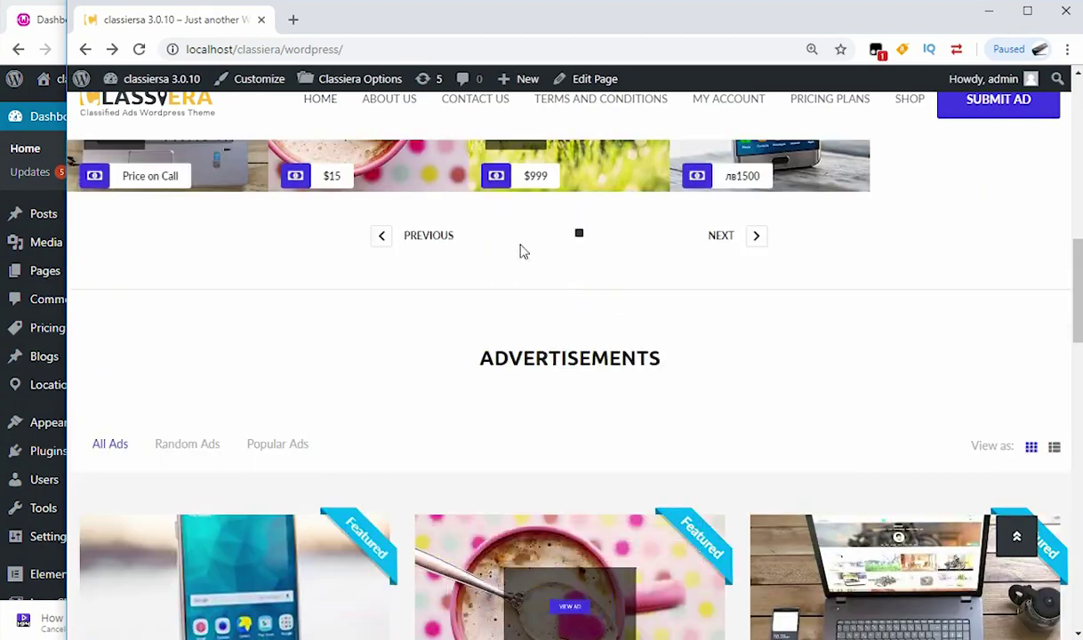
scroll(612, 370, "down", 1)
scroll(524, 463, "up", 5)
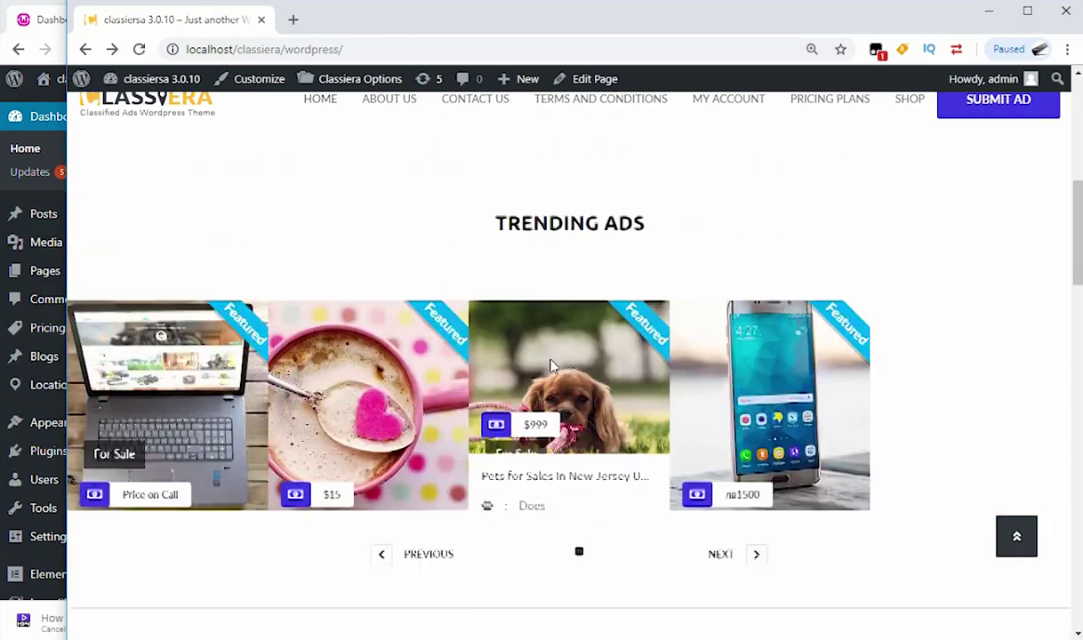
scroll(530, 435, "down", 4)
scroll(524, 374, "up", 3)
scroll(525, 334, "up", 1)
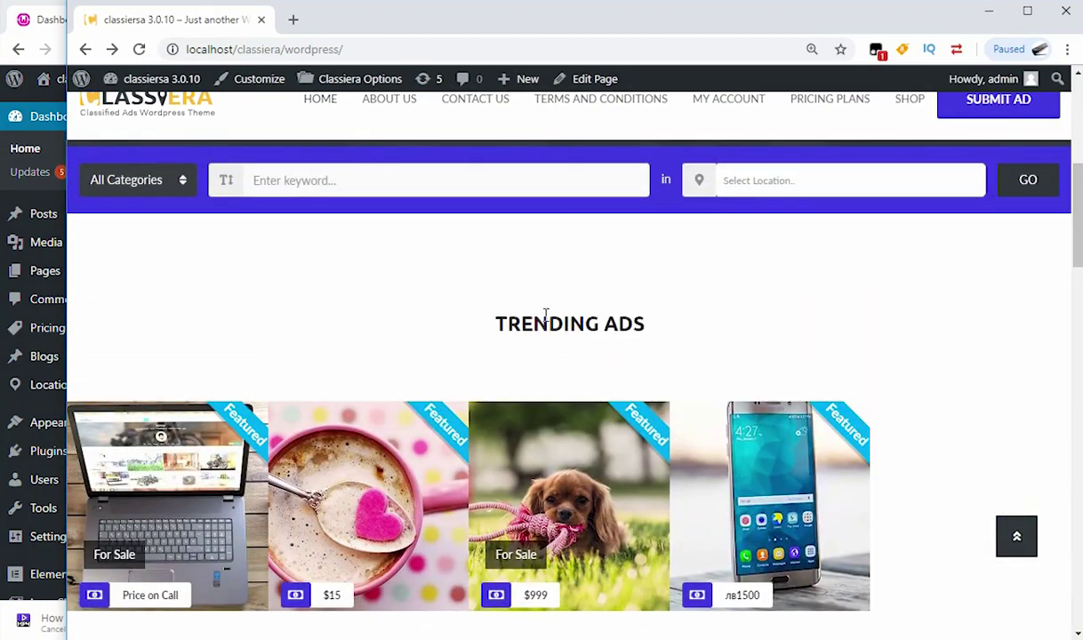
Step: Mark the Trending Ads heading, scroll through Advertisements, then return to the admin Dashboard
left_click_drag(494, 328, 648, 336)
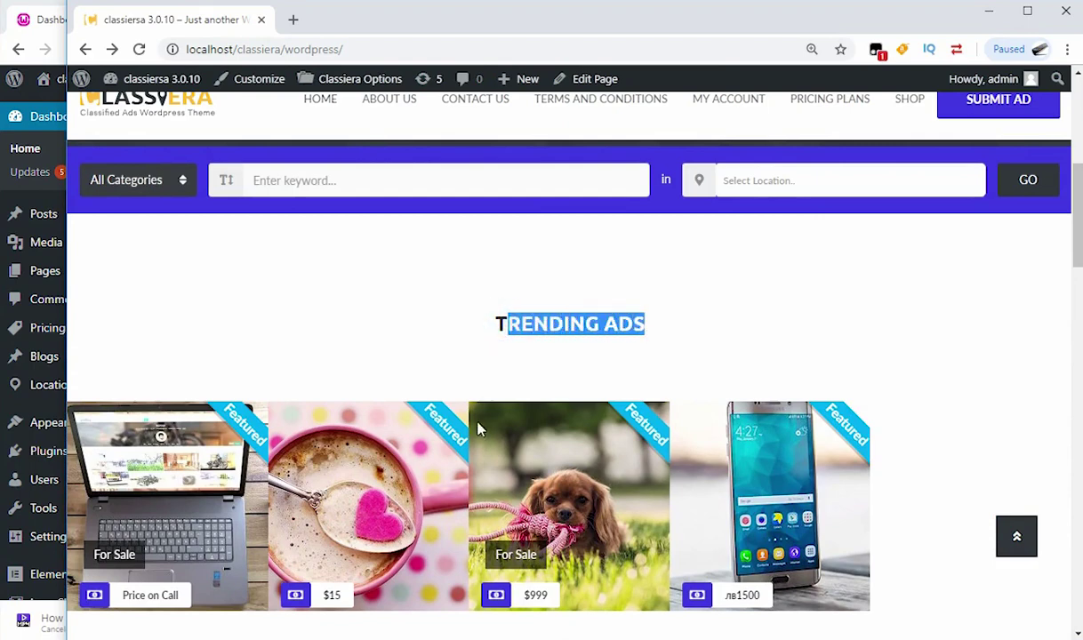
scroll(169, 498, "down", 1)
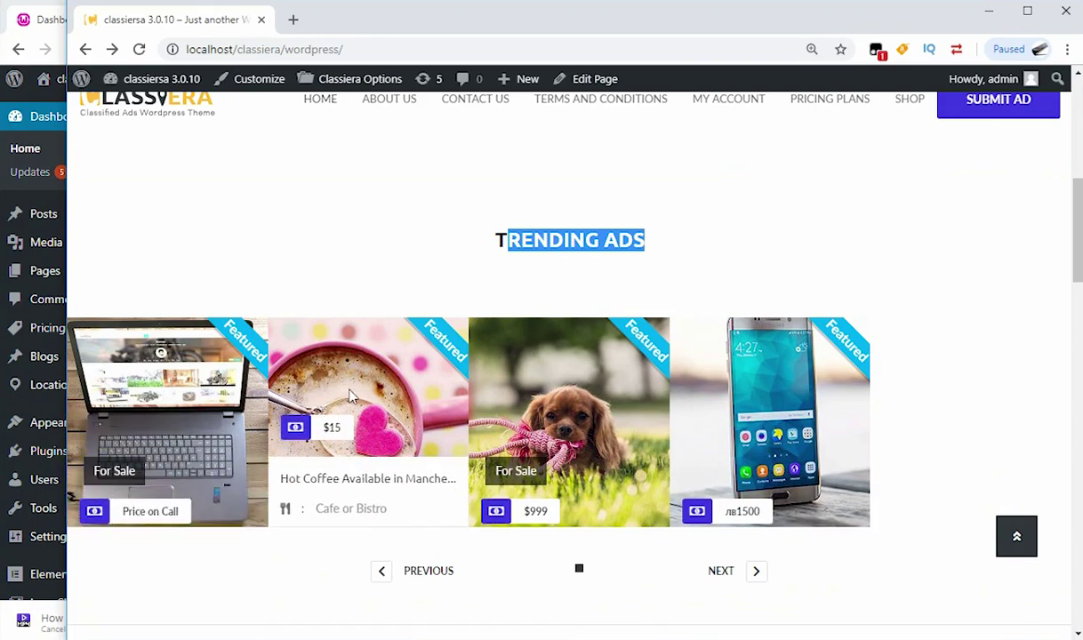
scroll(356, 399, "down", 6)
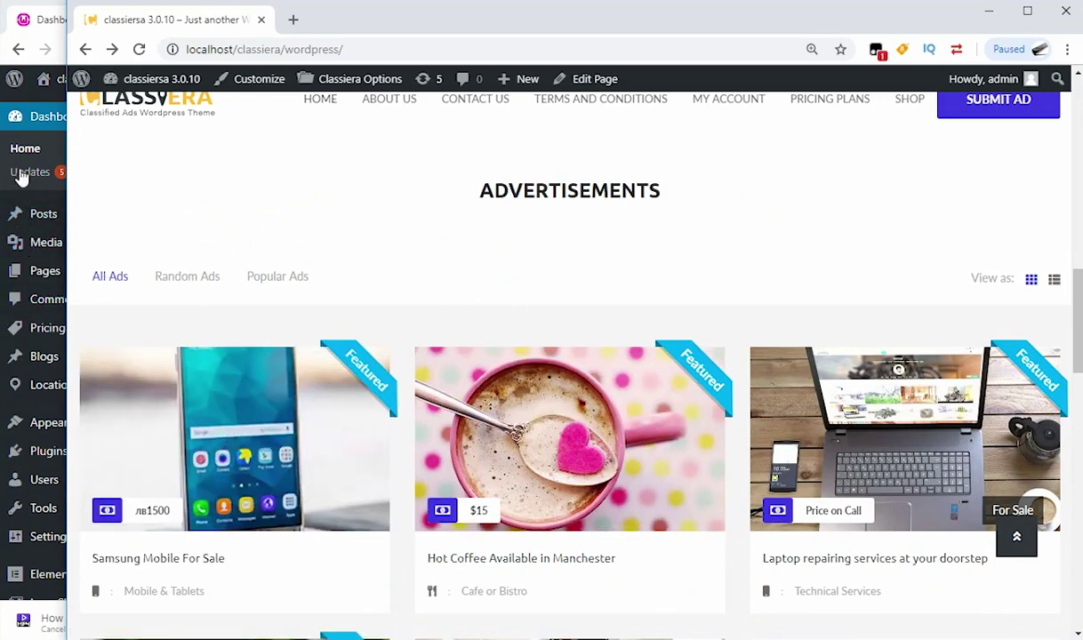
left_click(14, 25)
mouse_move(43, 214)
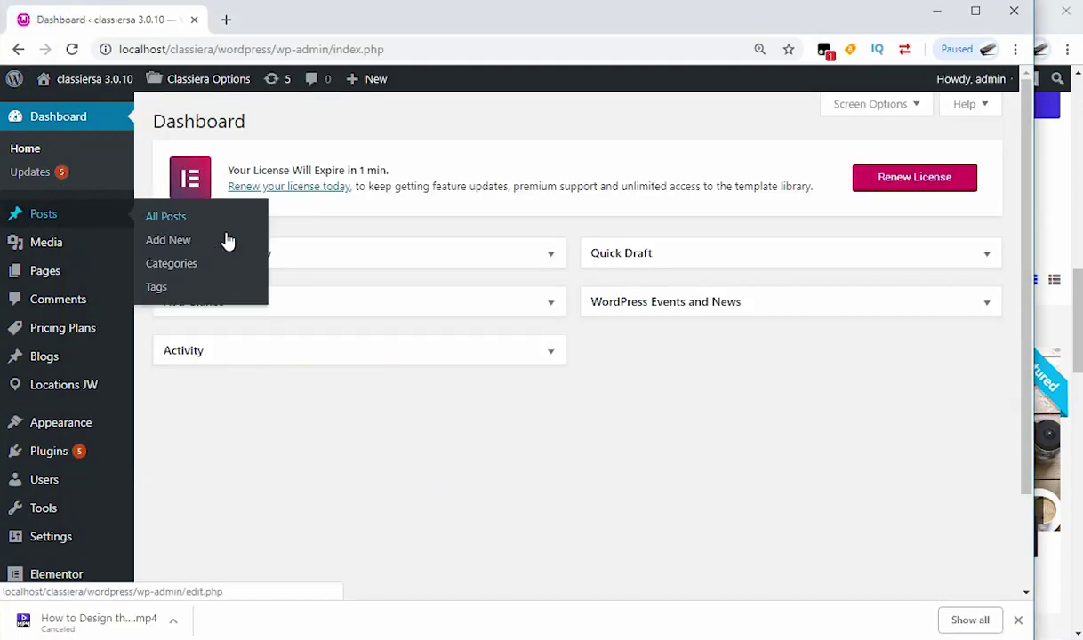
left_click(1067, 318)
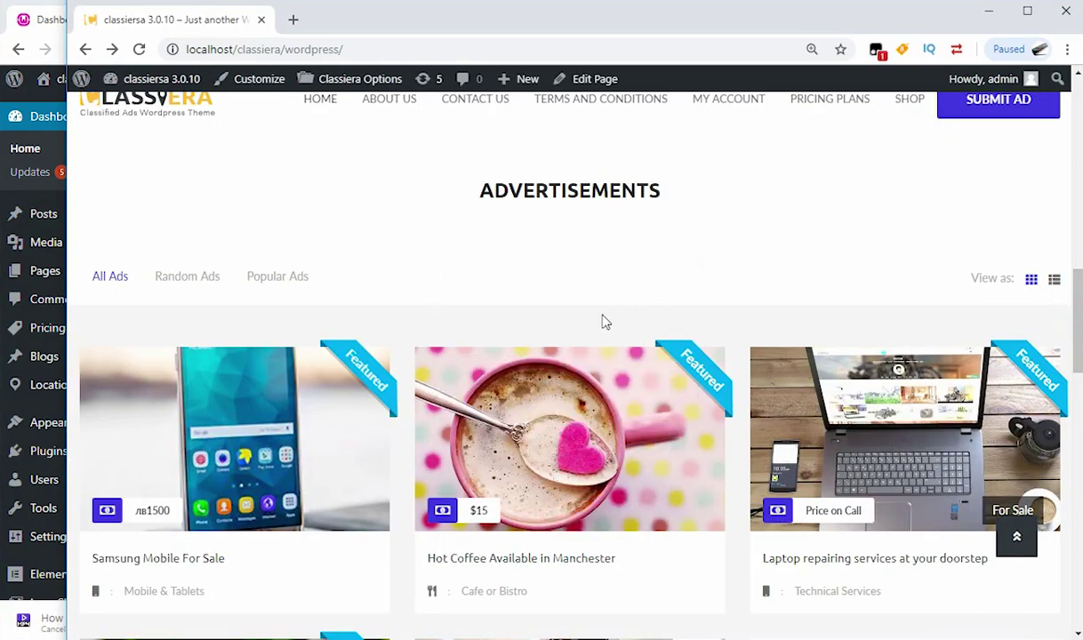
scroll(603, 321, "down", 7)
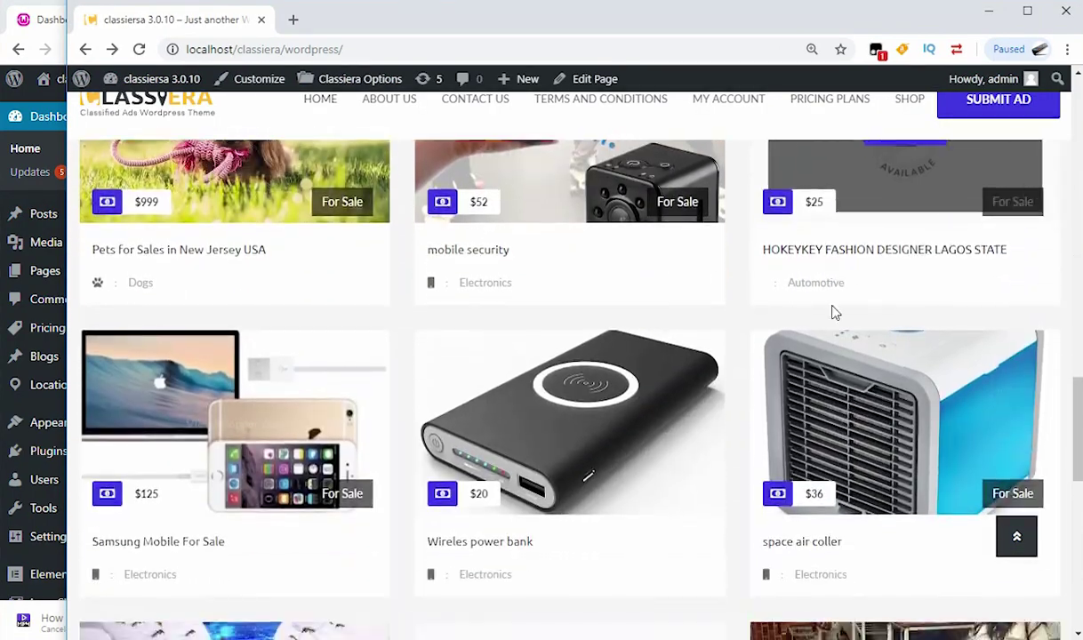
scroll(411, 344, "down", 8)
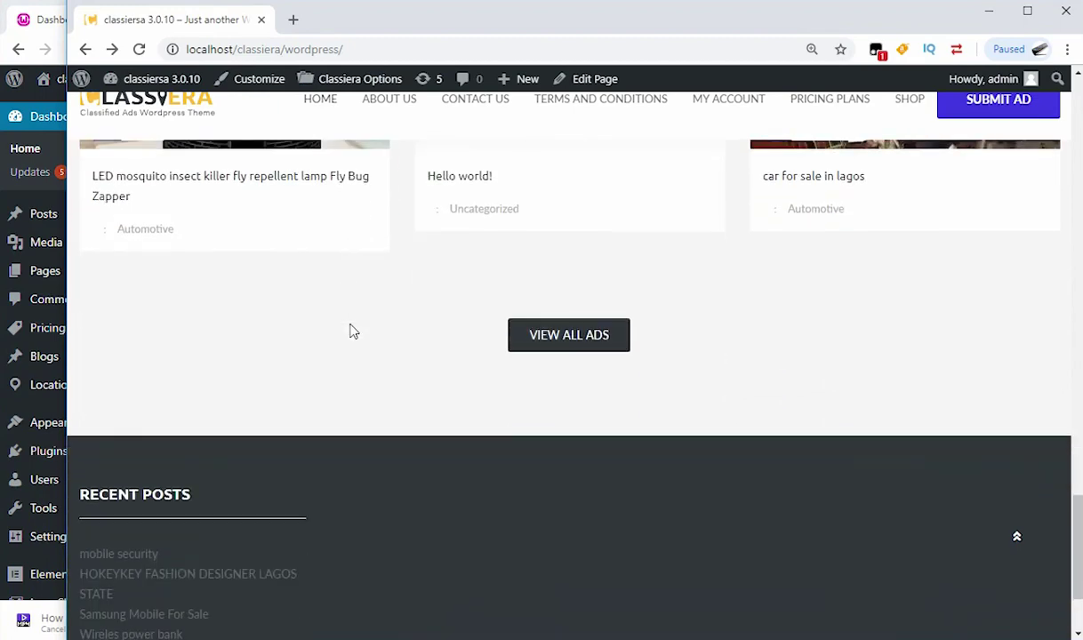
left_click(34, 21)
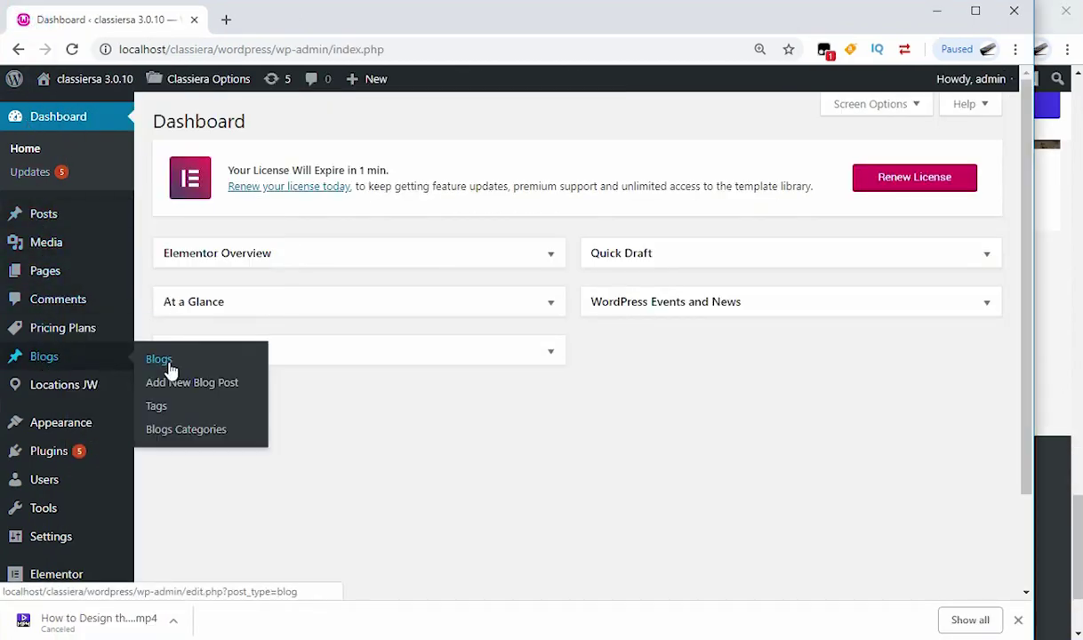
left_click(1053, 298)
scroll(778, 357, "up", 10)
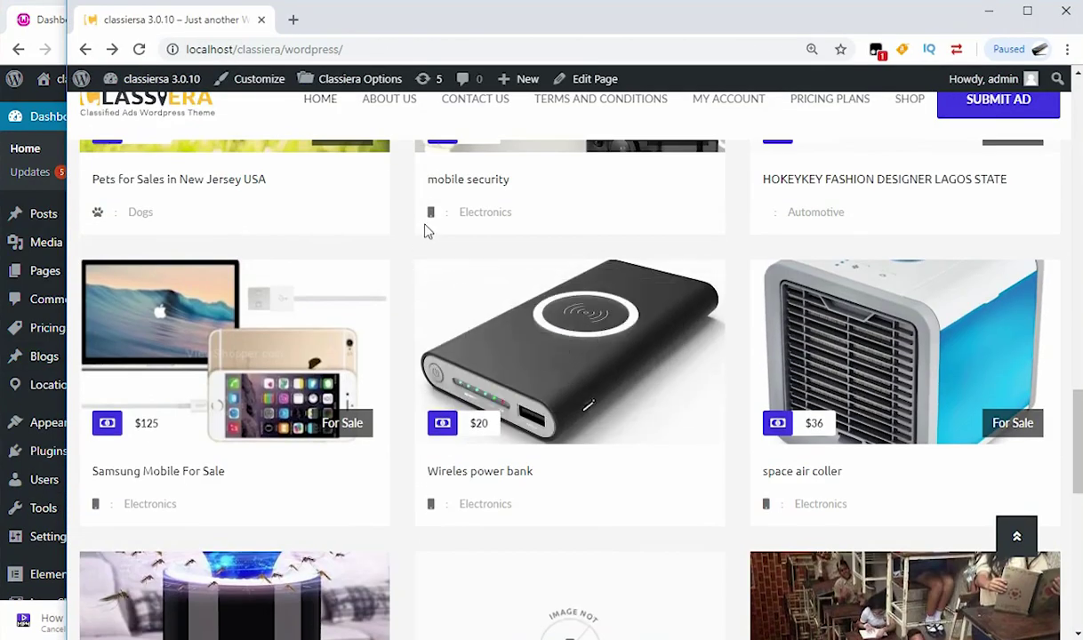
scroll(425, 232, "up", 1)
scroll(569, 374, "down", 1)
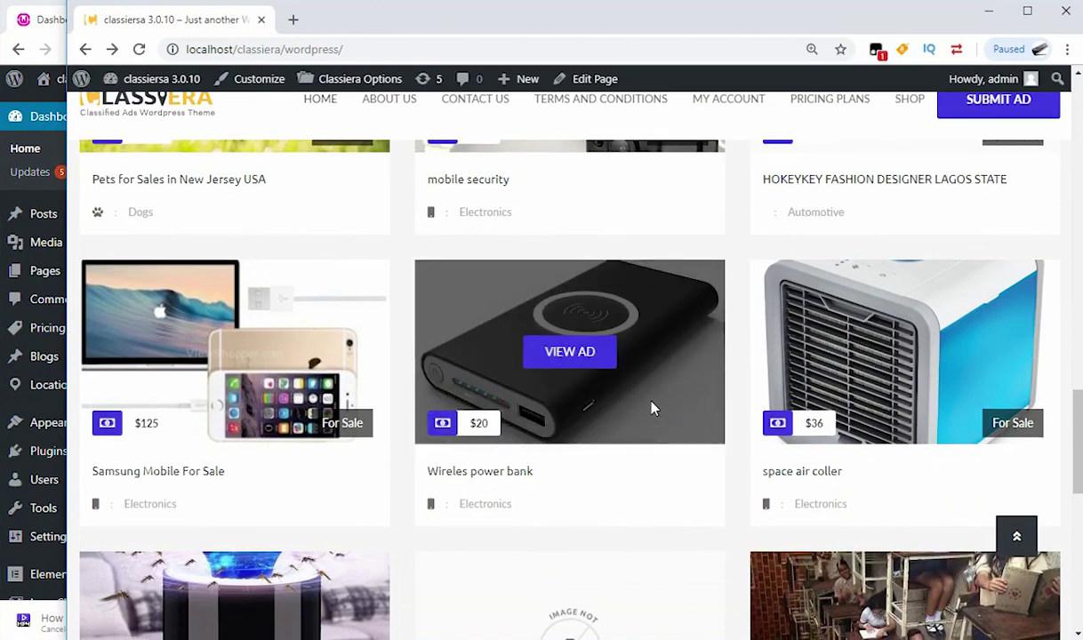
left_click(34, 19)
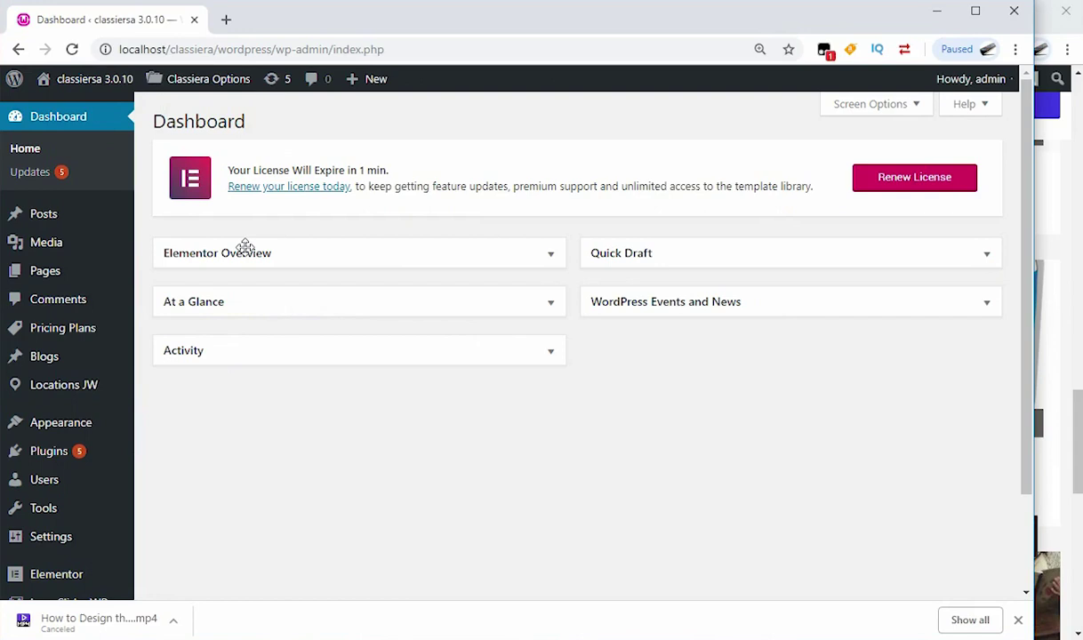
Step: Open the Pages list in a new tab, dismiss the WooCommerce notice, and scroll to Blog — Posts Page
right_click(39, 271)
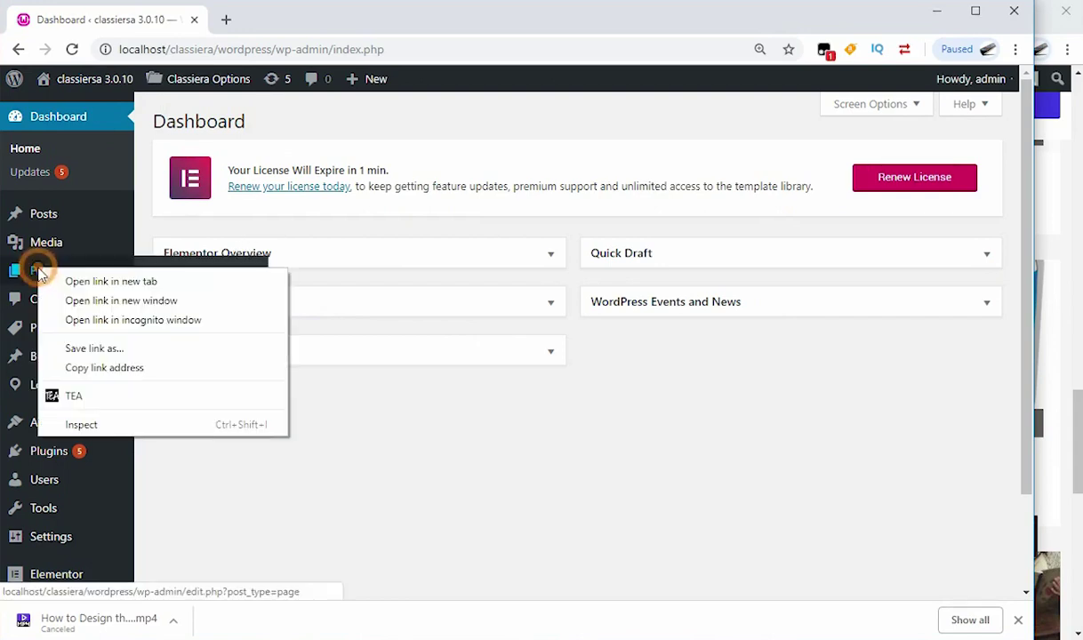
left_click(110, 282)
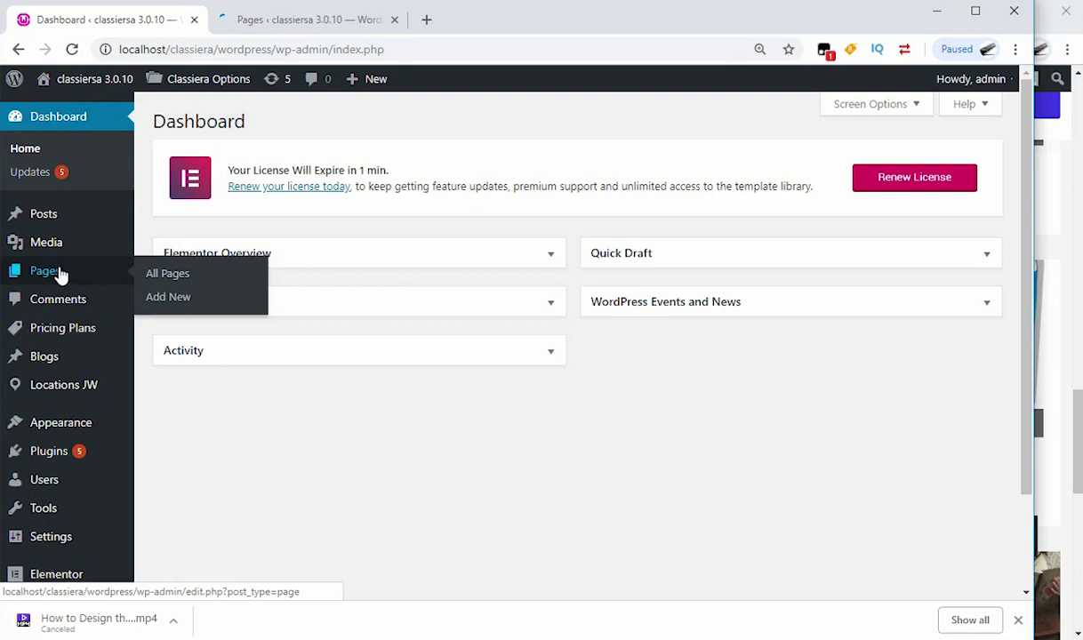
right_click(63, 274)
left_click(131, 283)
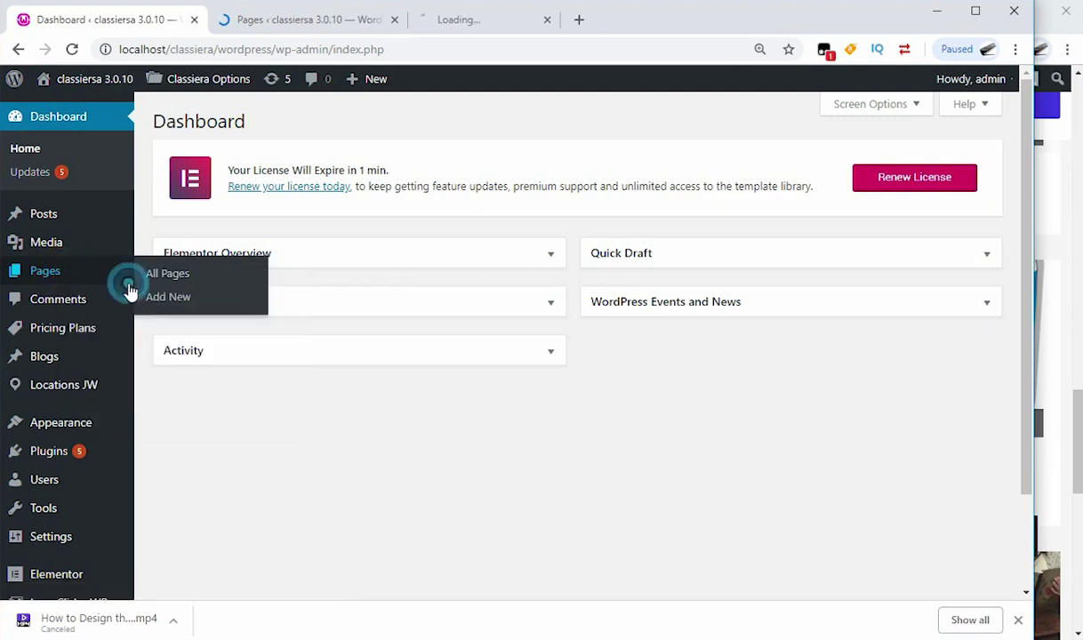
left_click(394, 19)
left_click(267, 22)
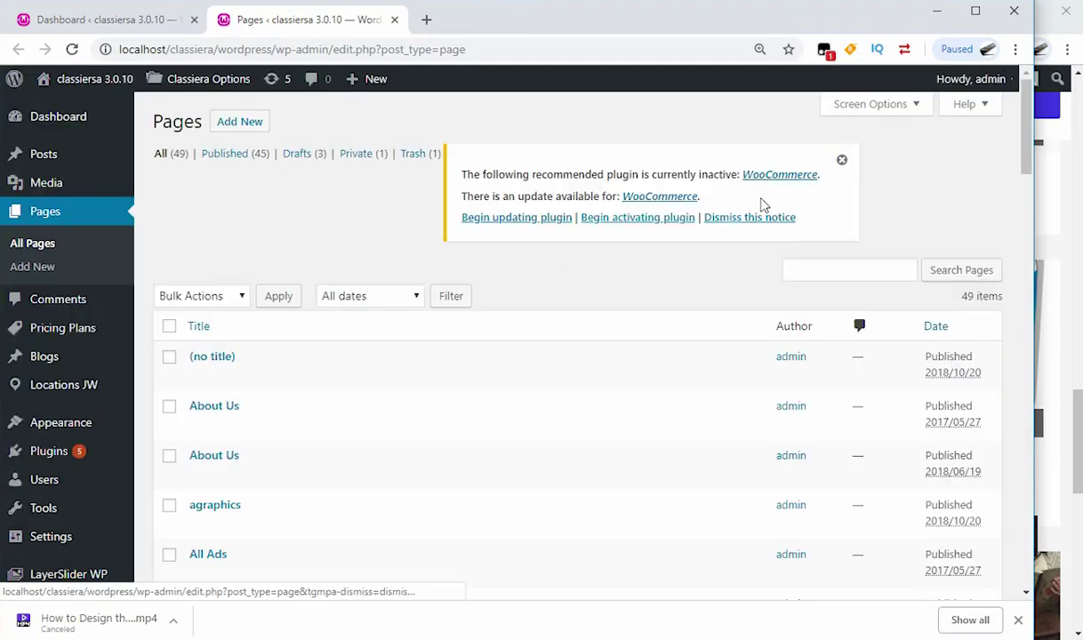
left_click(841, 162)
scroll(509, 283, "down", 4)
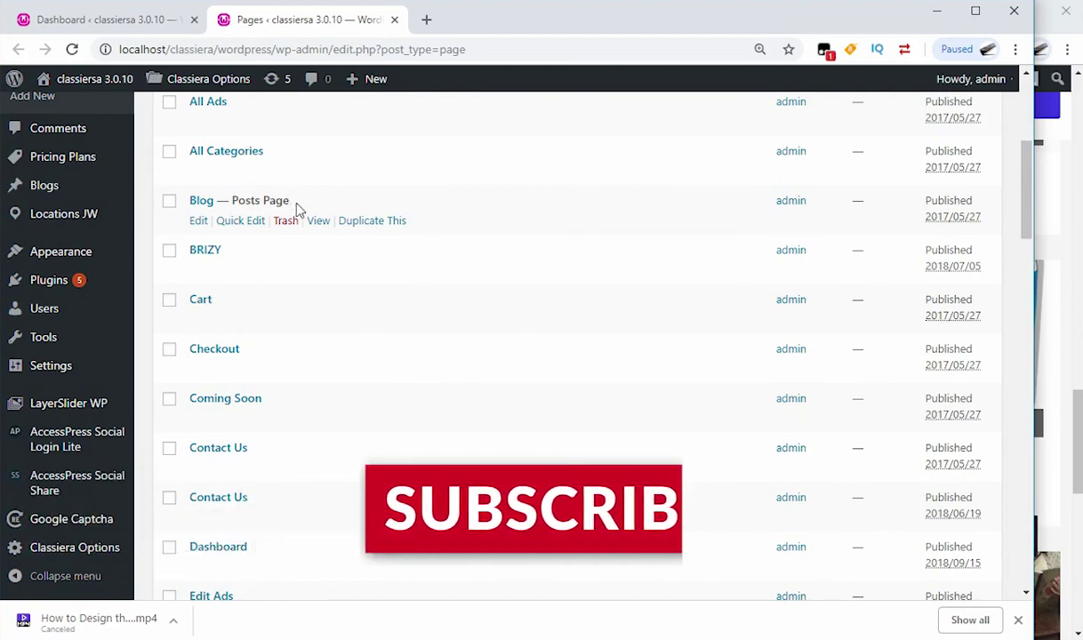
key("alt+Tab")
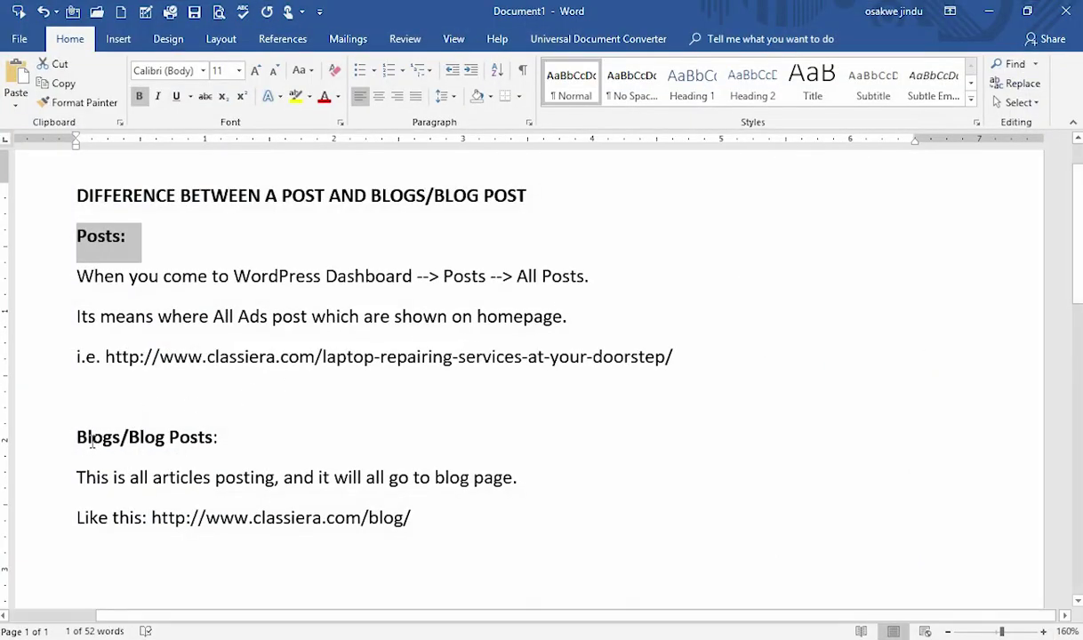
left_click_drag(78, 439, 222, 450)
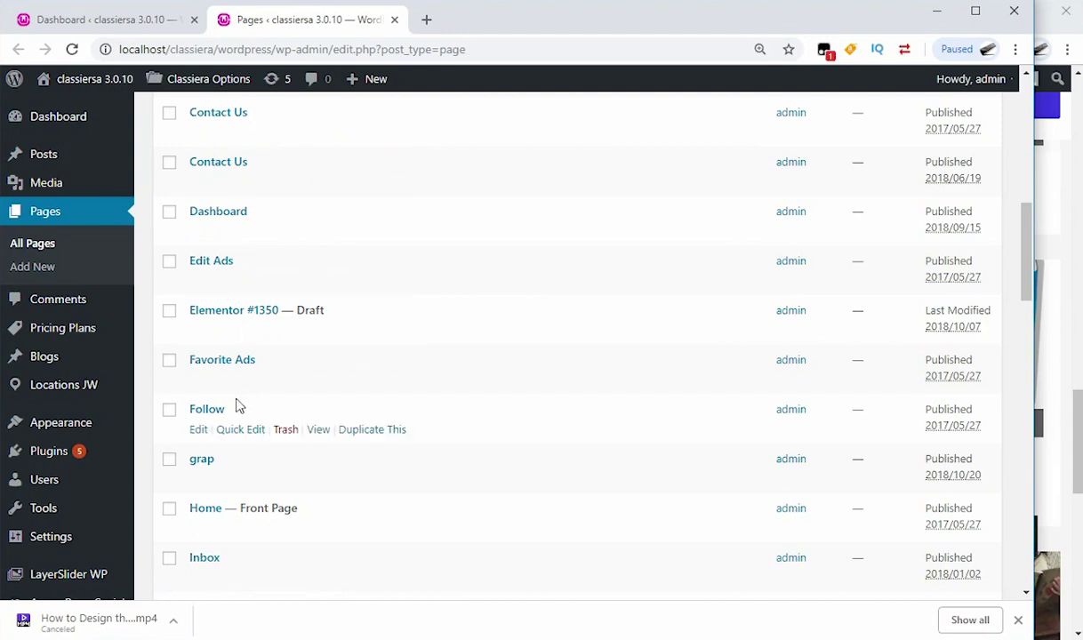
Step: Open Settings > Reading in a new tab, showing homepage Home and posts page Blog
mouse_move(49, 436)
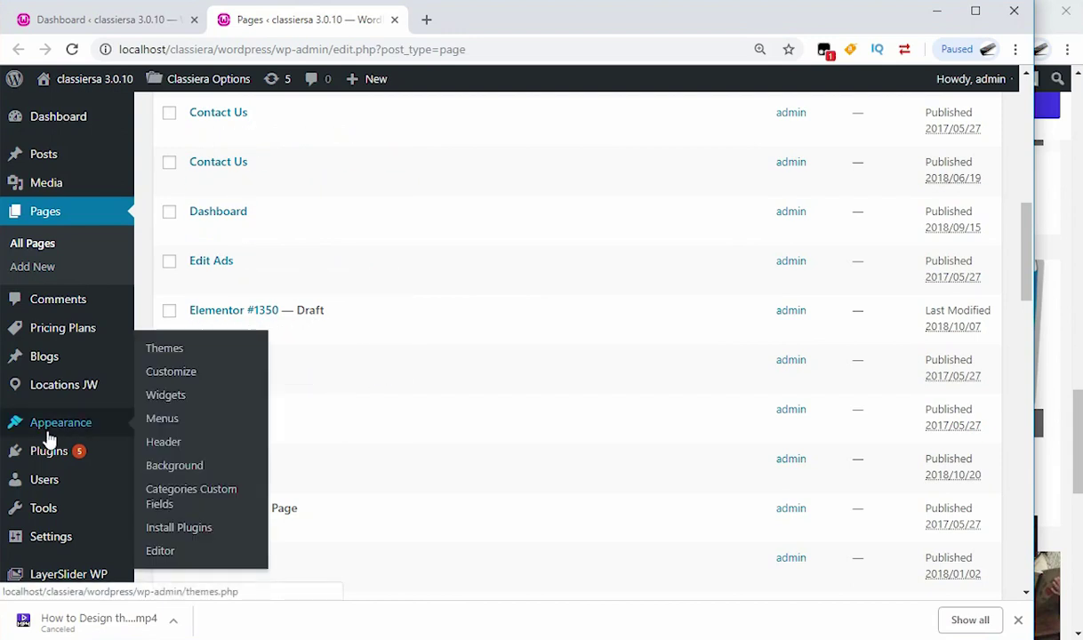
mouse_move(57, 547)
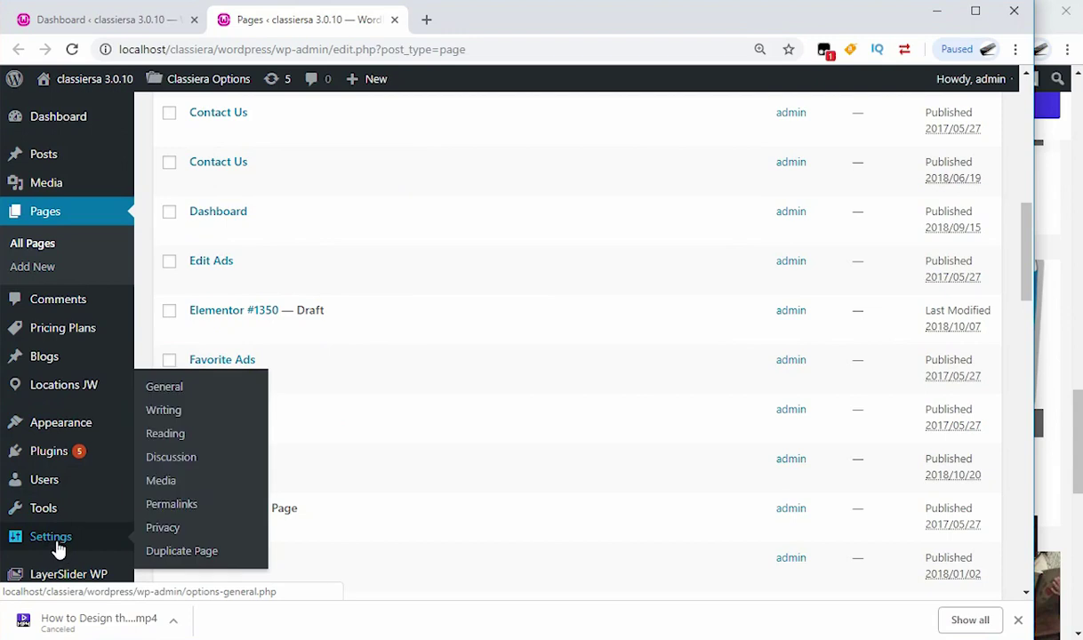
right_click(171, 434)
left_click(231, 449)
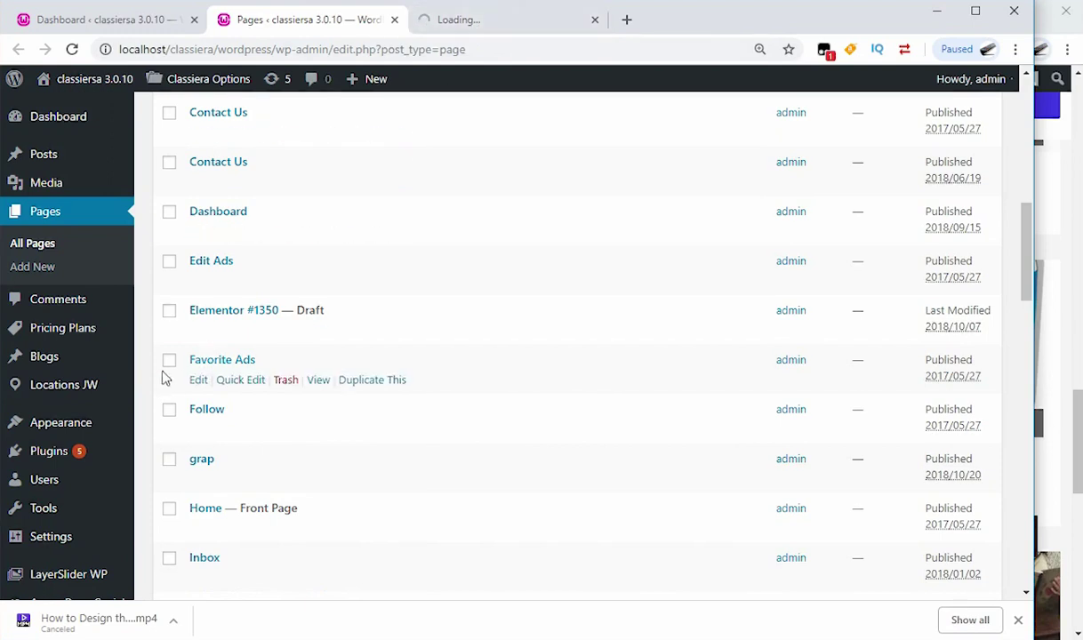
left_click(496, 22)
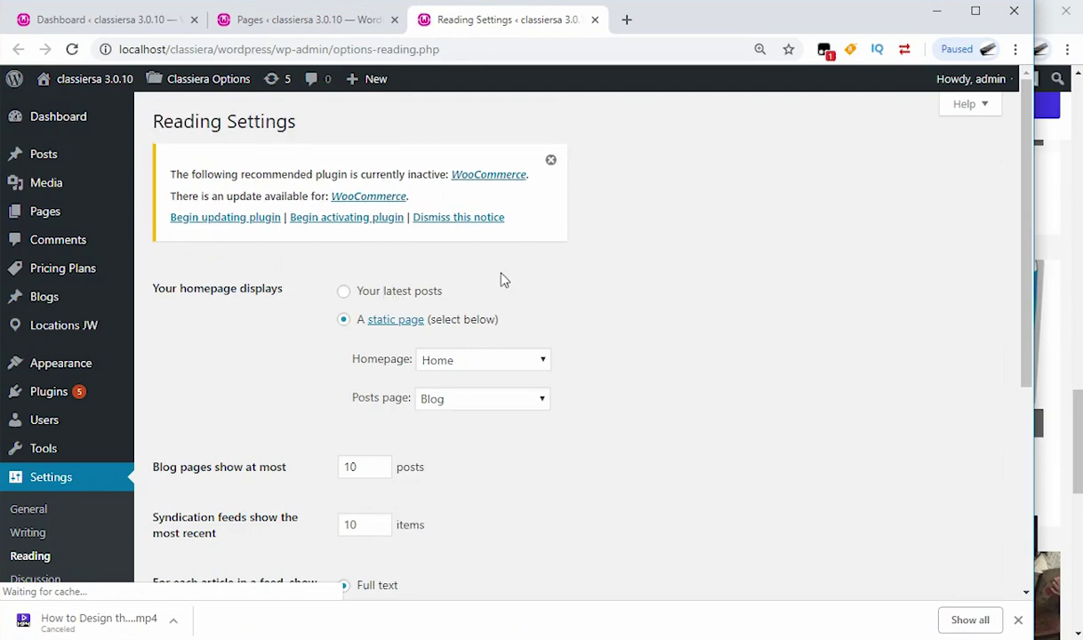
scroll(498, 276, "down", 2)
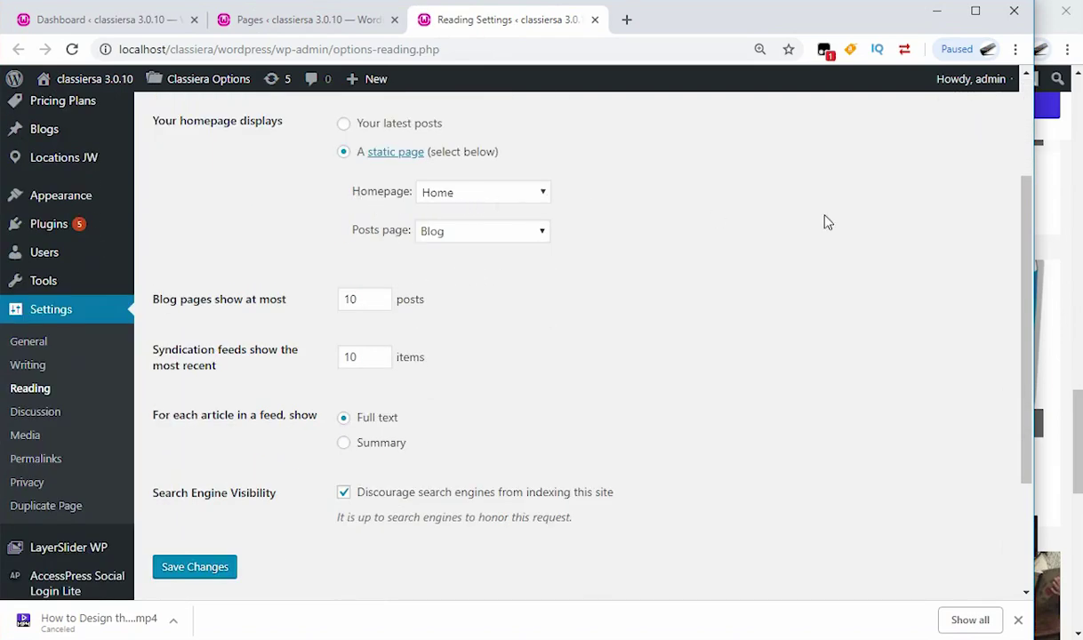
Step: Compare the Classiera front page with the Reading settings, then scroll the site back to the top
left_click(1060, 216)
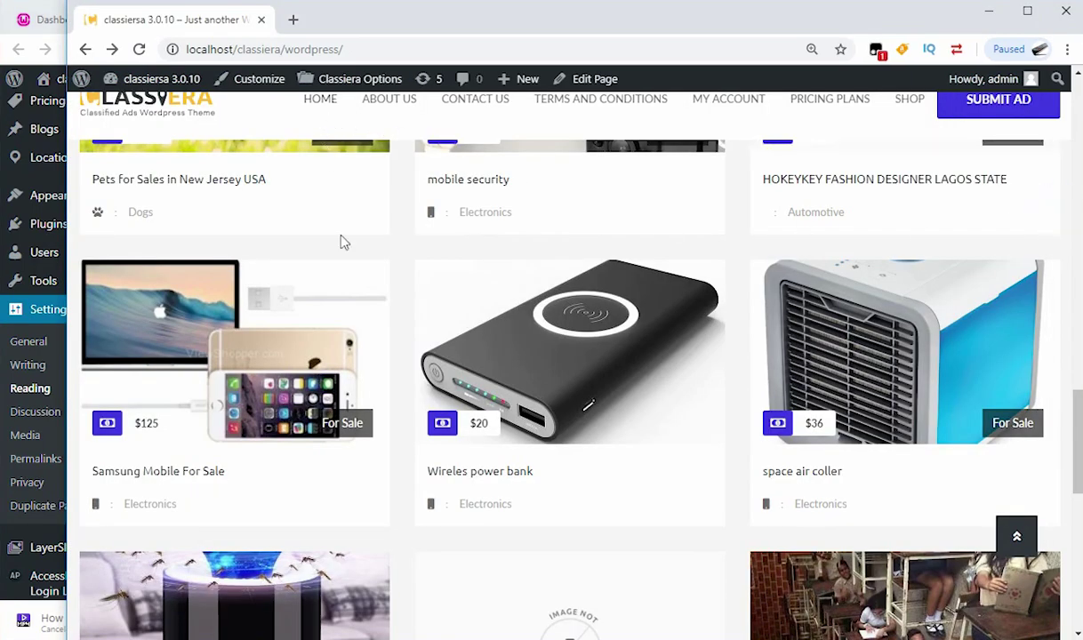
left_click_drag(351, 50, 194, 49)
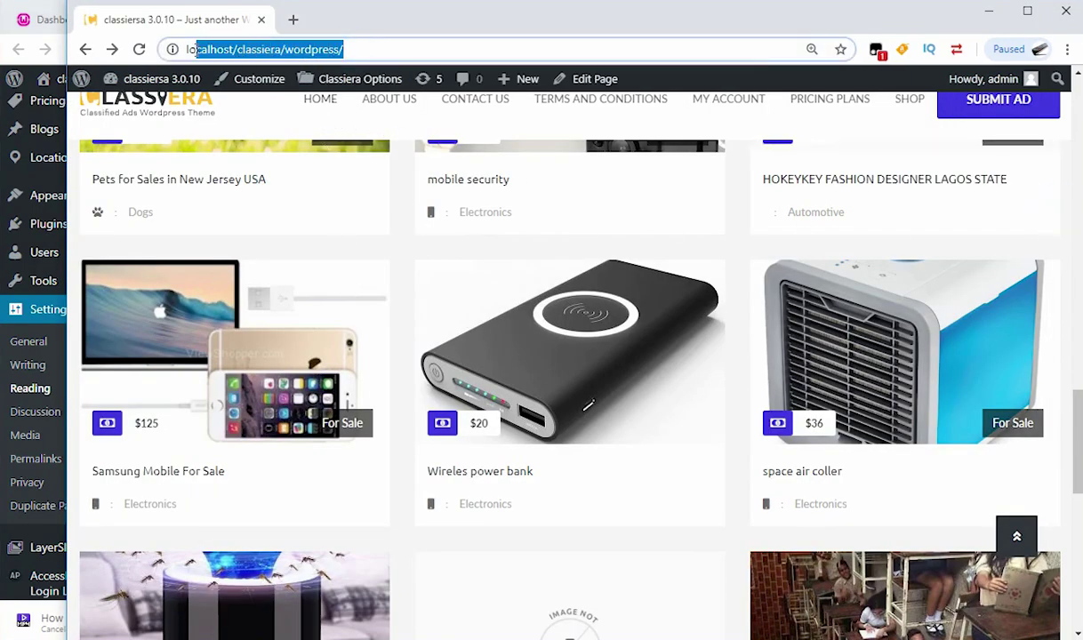
scroll(380, 311, "down", 1)
scroll(380, 311, "up", 5)
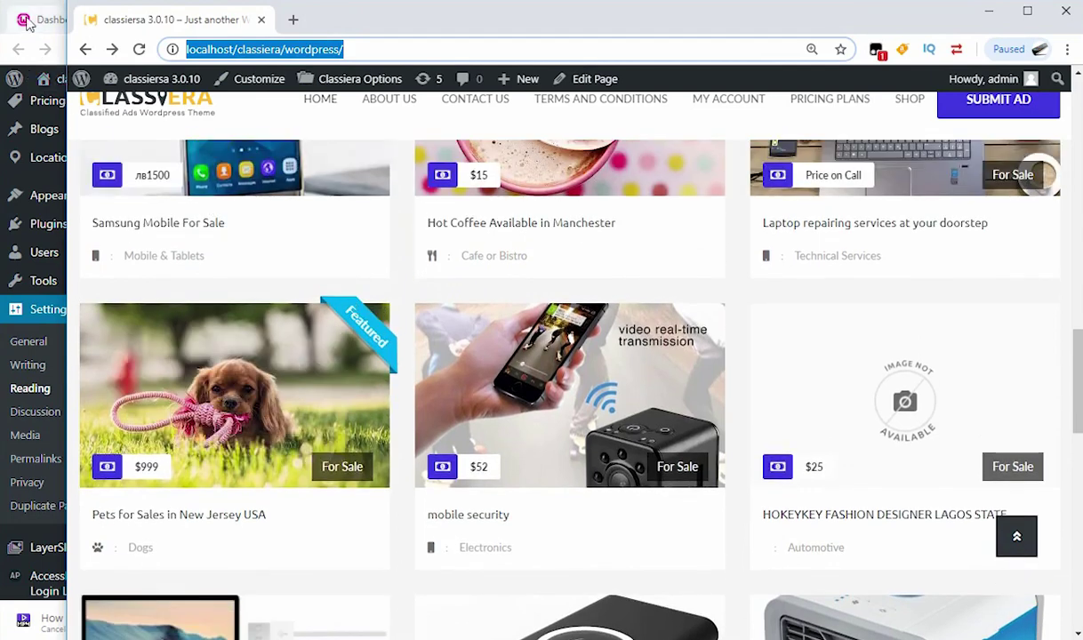
left_click(5, 6)
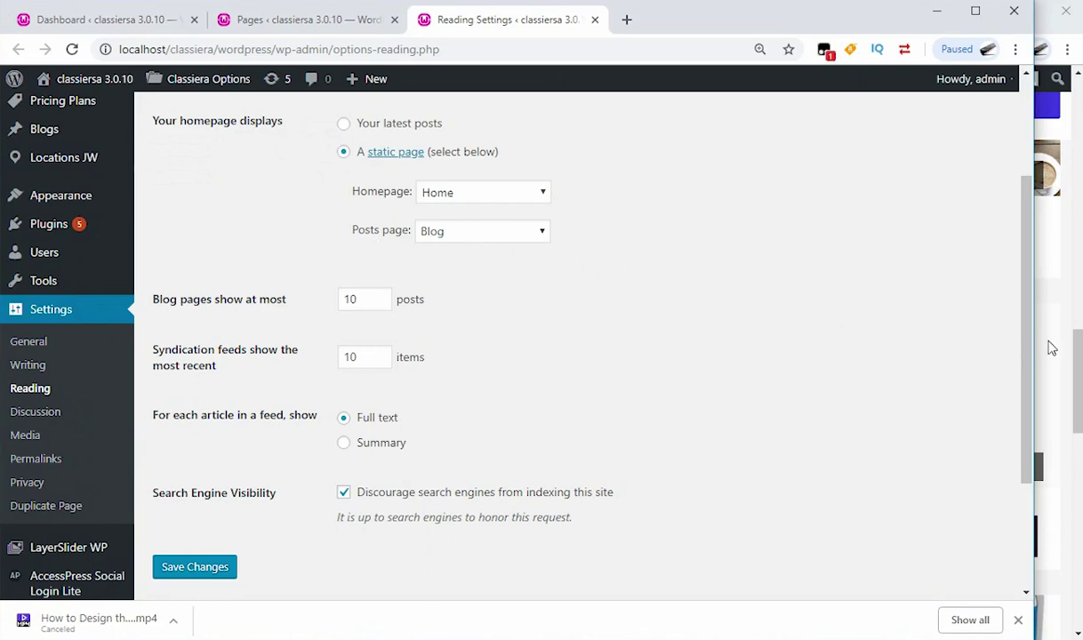
left_click(1078, 355)
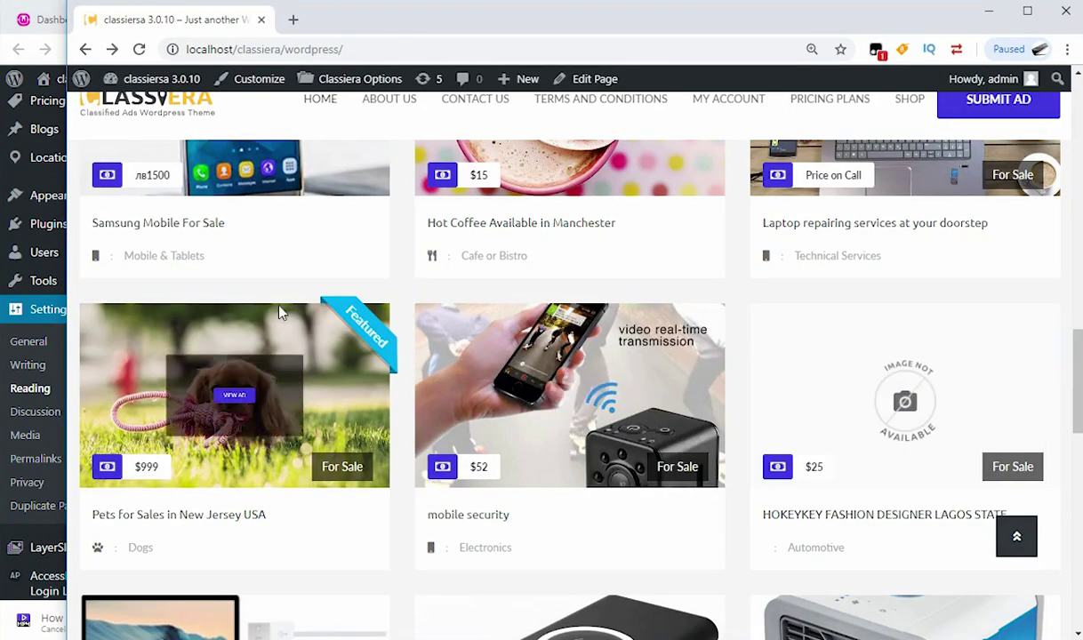
scroll(294, 303, "up", 8)
scroll(335, 278, "up", 6)
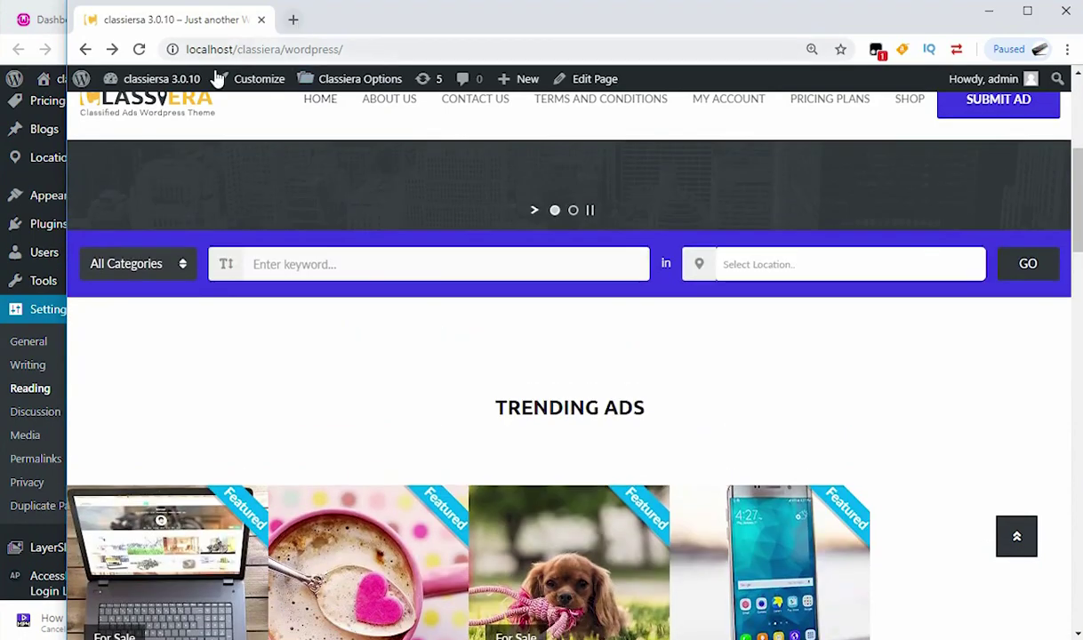
scroll(394, 233, "up", 1)
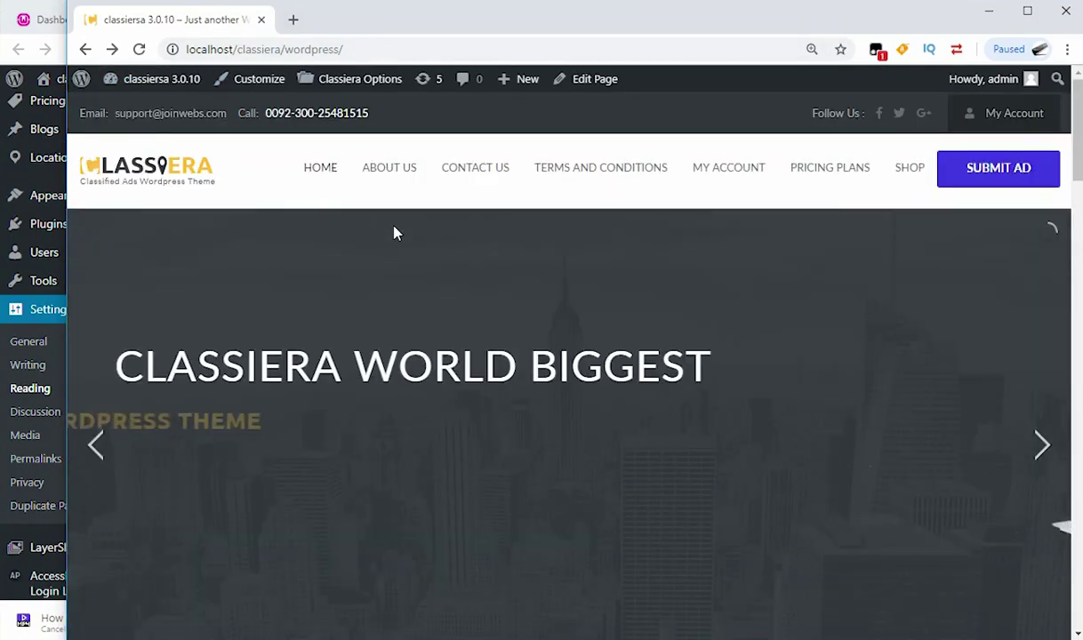
Step: Open the Classiera logo link in a new tab, stop its loading, and append /blog to the address
right_click(149, 177)
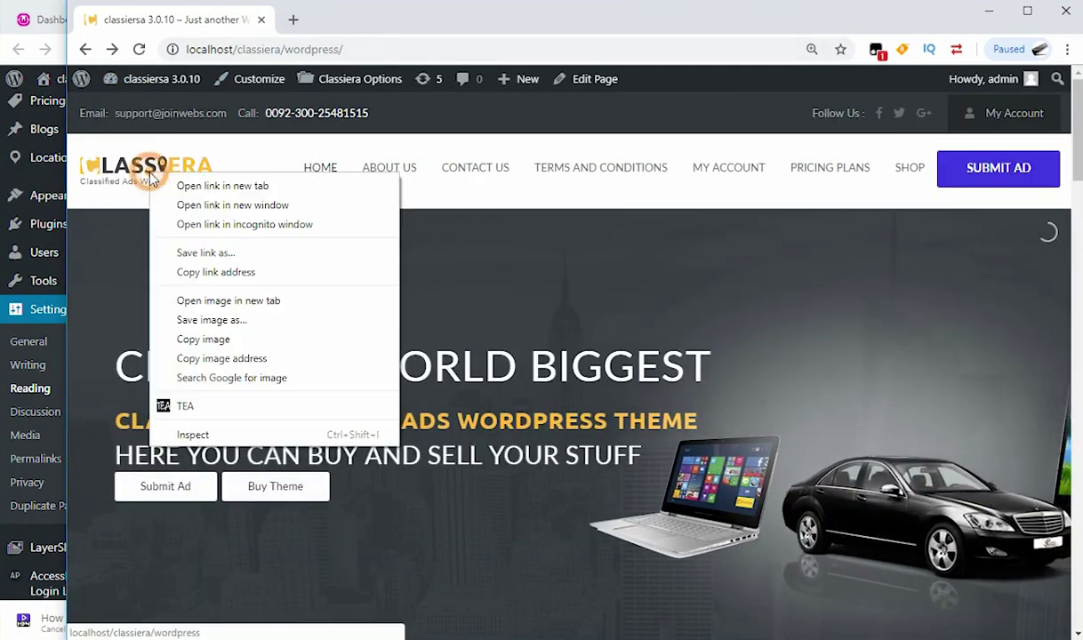
left_click(218, 189)
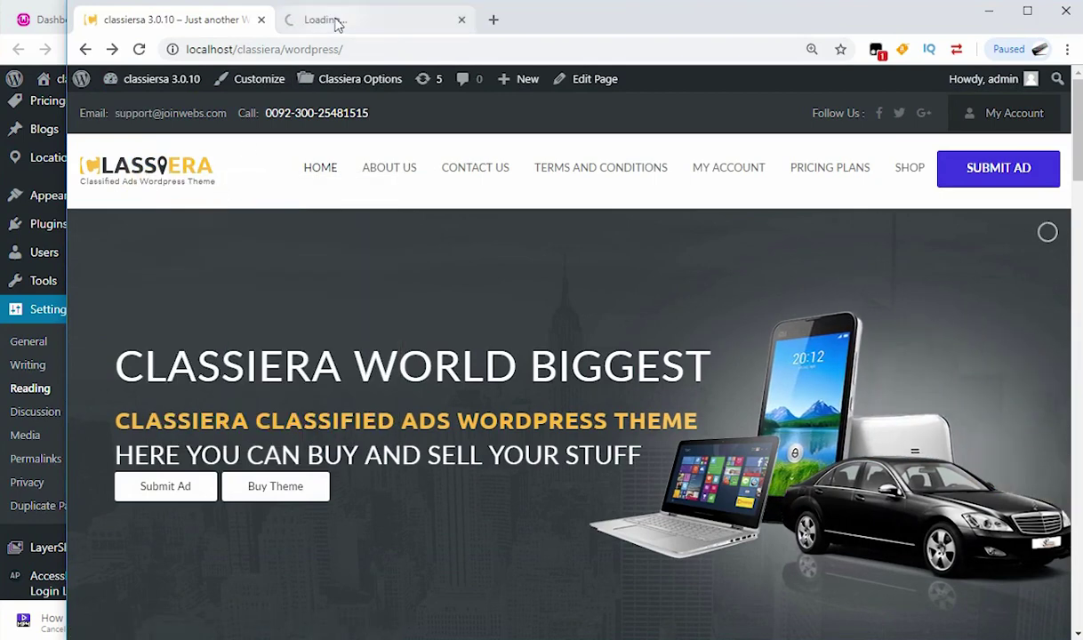
left_click(338, 21)
left_click(349, 53)
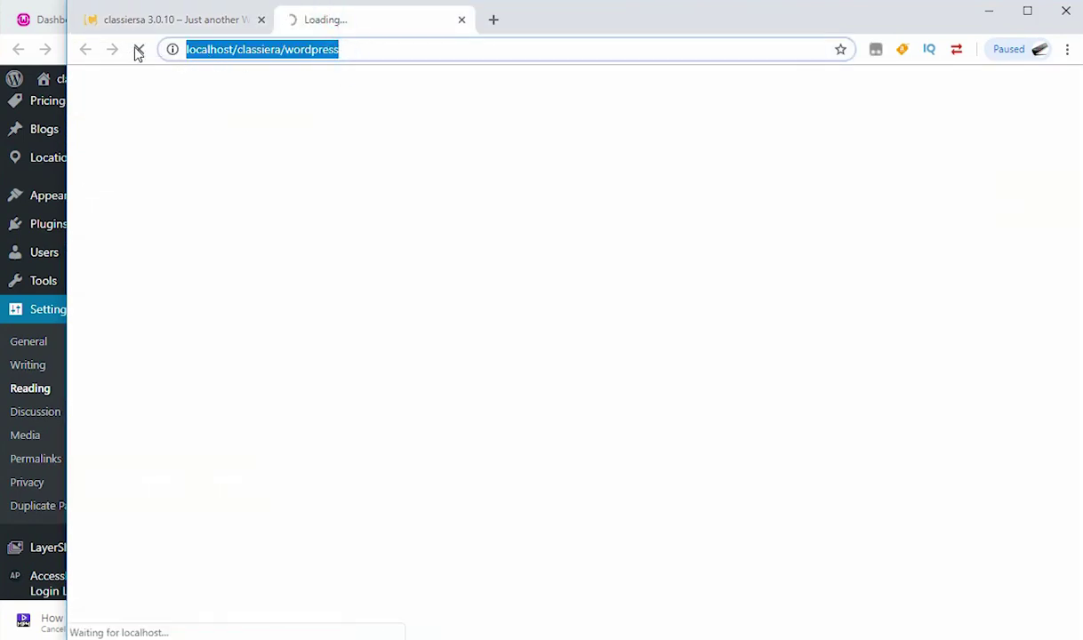
left_click(138, 51)
left_click(346, 49)
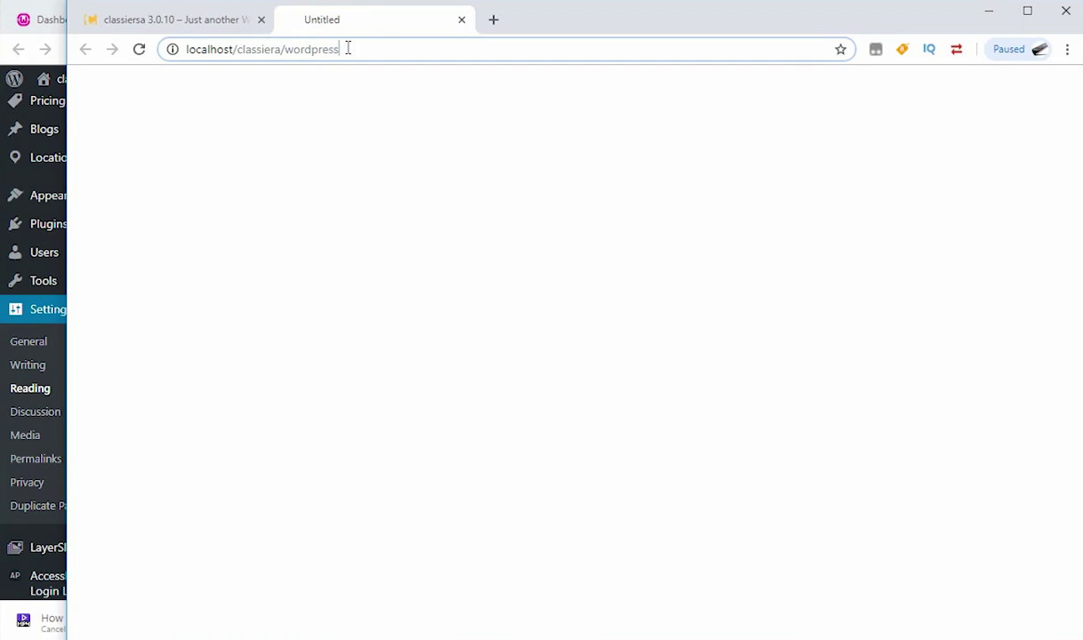
type("/blo")
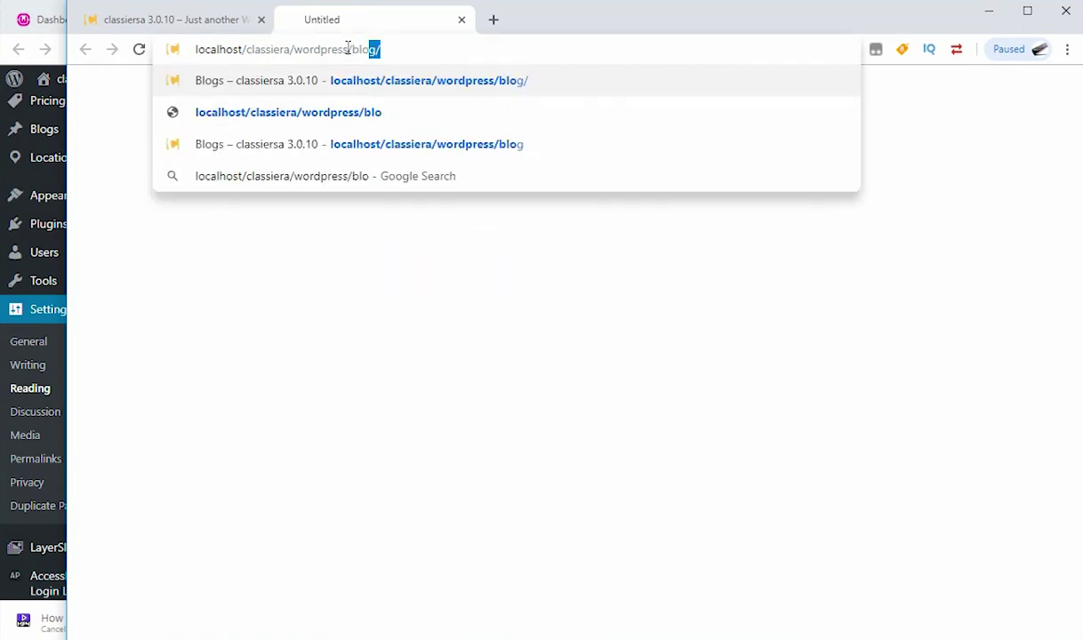
type("g")
Step: Load the /blog page, check its first post and Blogs title, then return to the admin Pages list
key("Return")
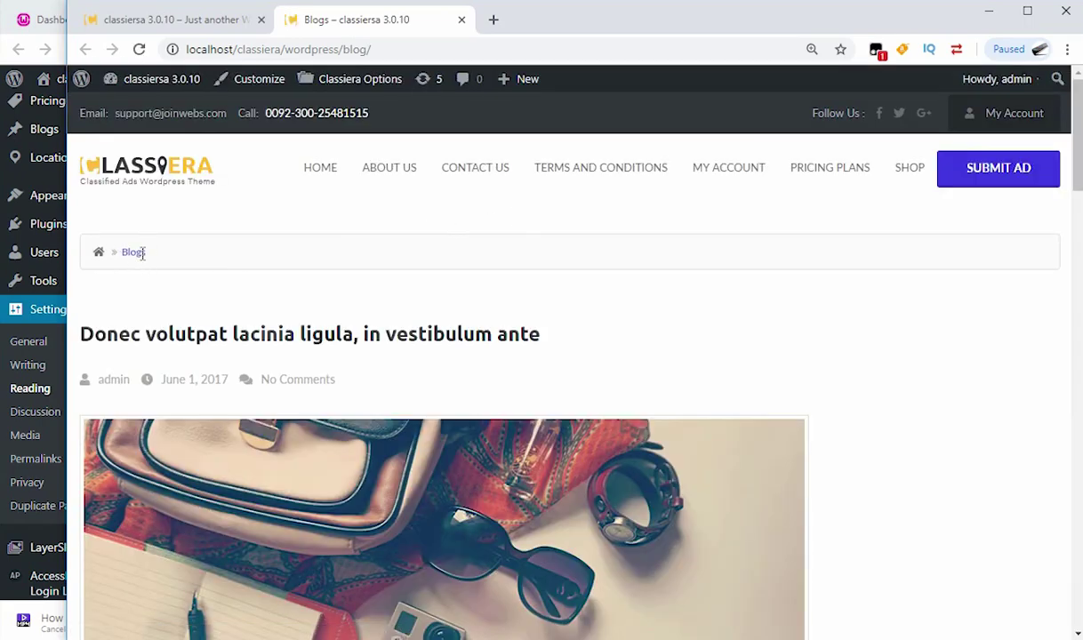
scroll(374, 267, "down", 5)
scroll(257, 210, "up", 4)
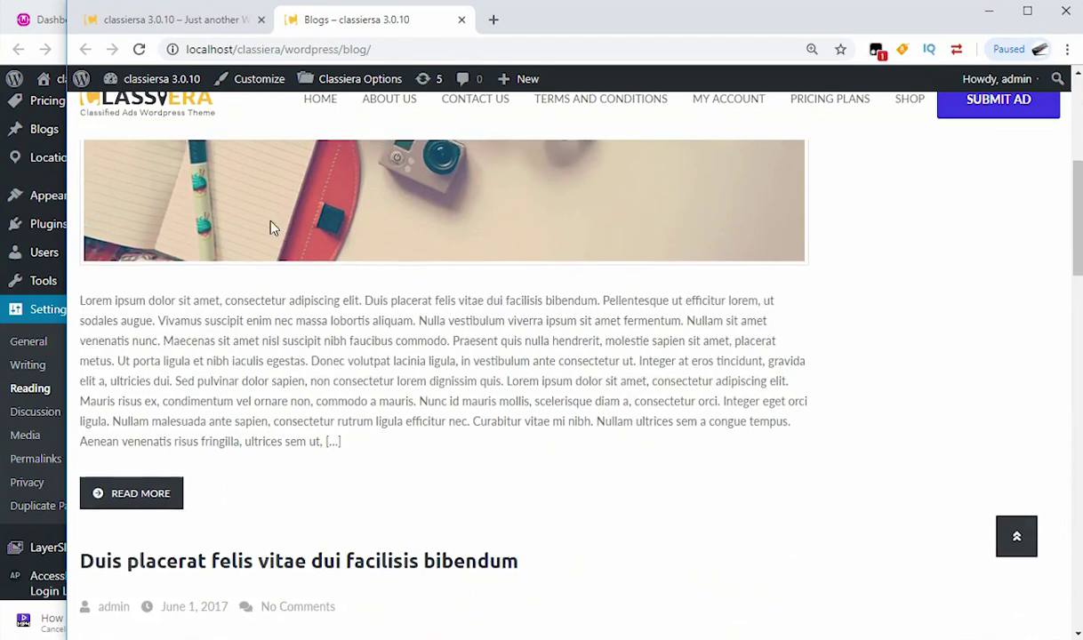
scroll(156, 190, "up", 2)
left_click(147, 251)
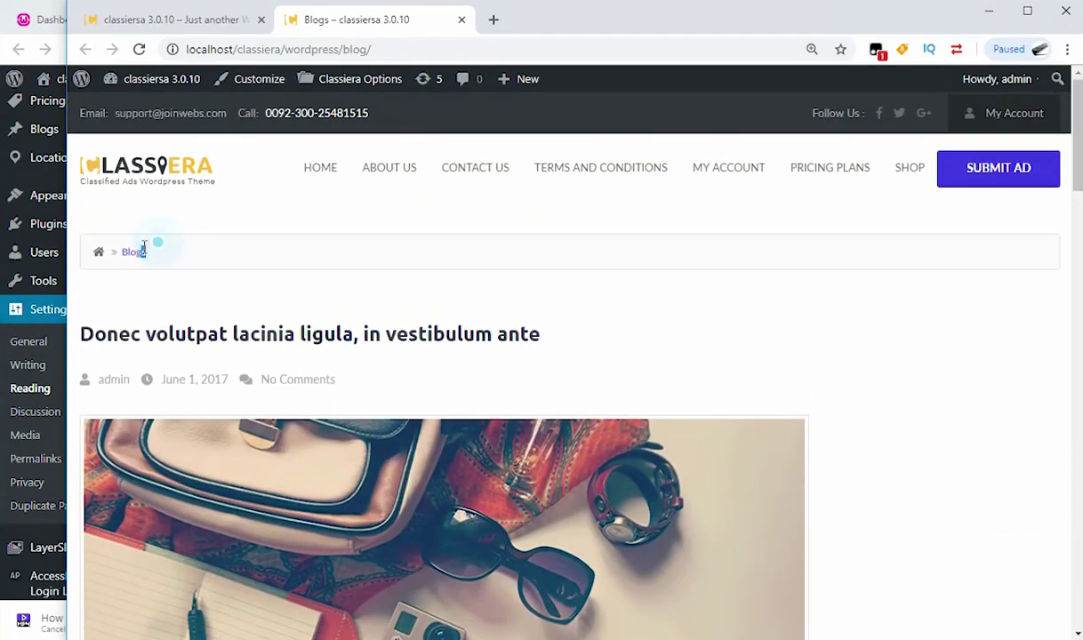
left_click_drag(104, 251, 169, 254)
left_click(23, 20)
left_click(273, 18)
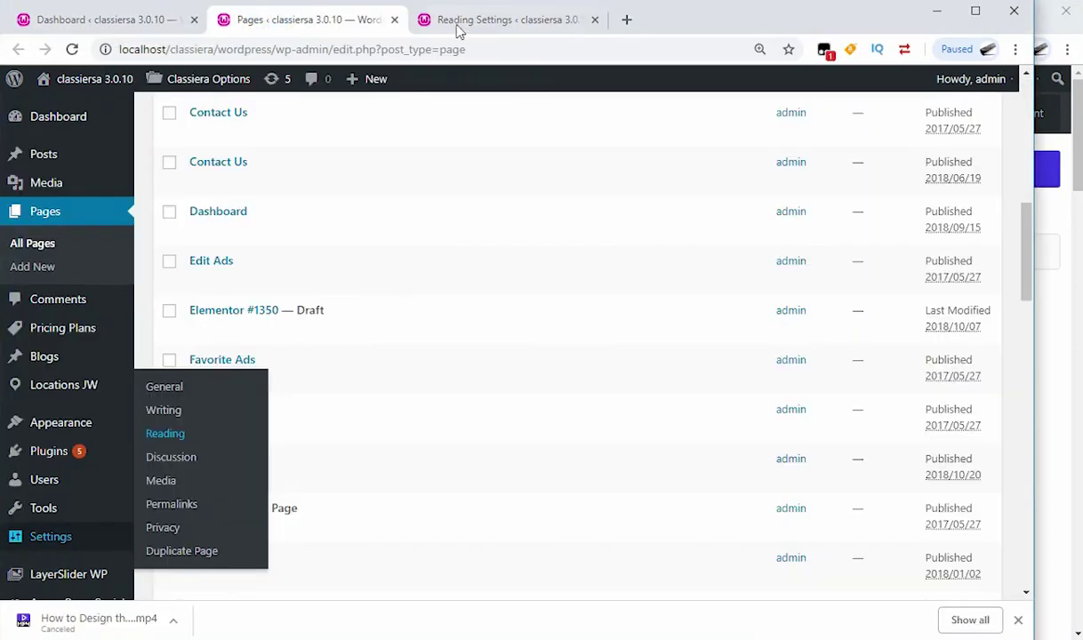
Step: Switch to Reading Settings and inspect the posts page dropdown, leaving it on Blog
left_click(370, 233)
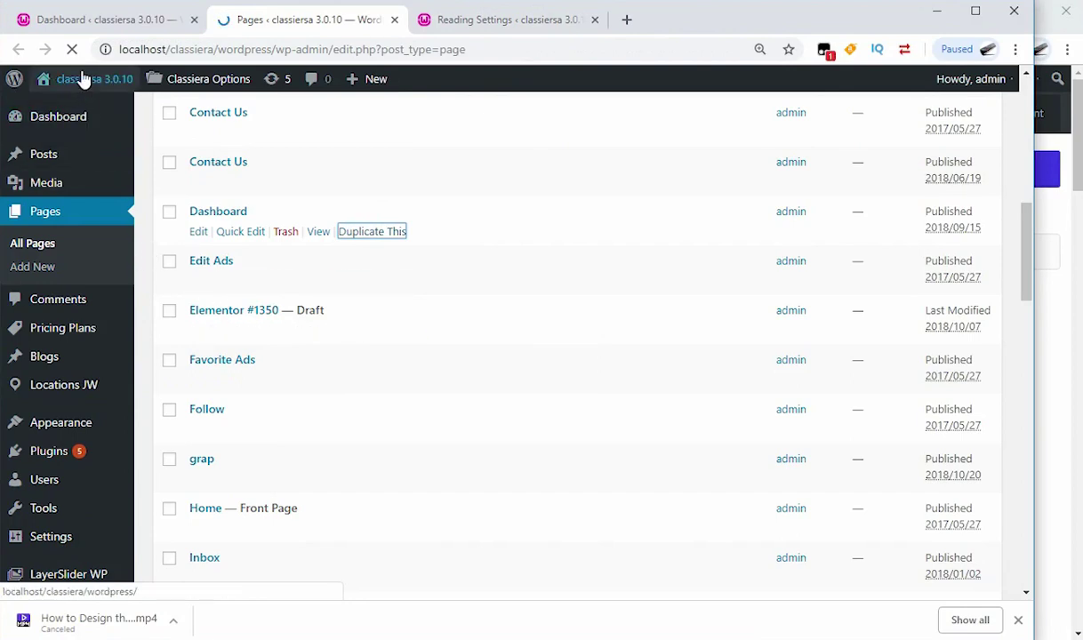
scroll(242, 246, "up", 5)
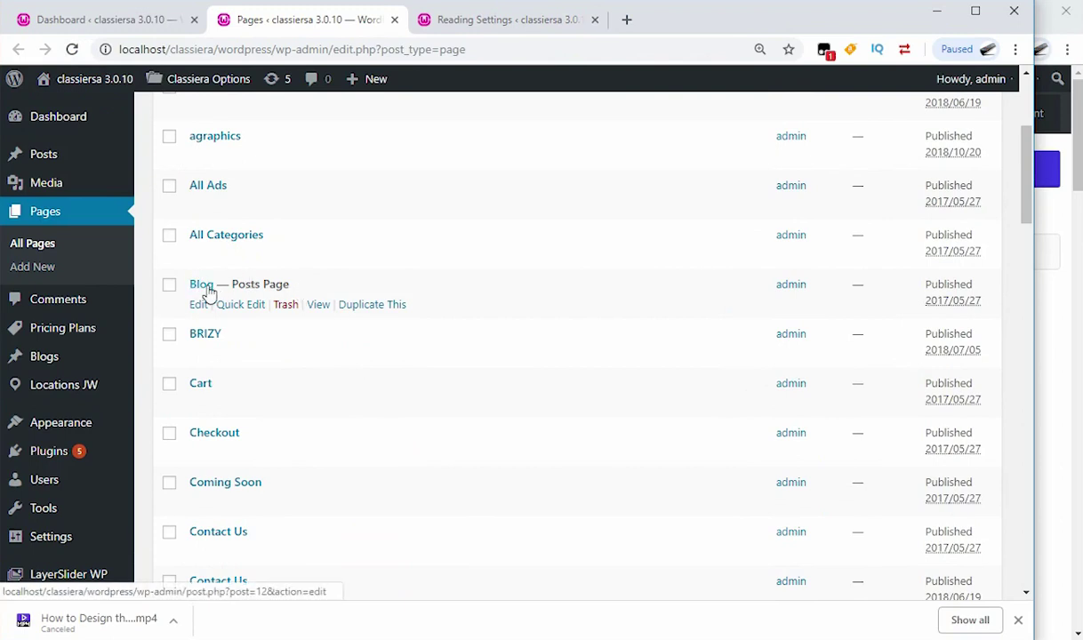
left_click(474, 19)
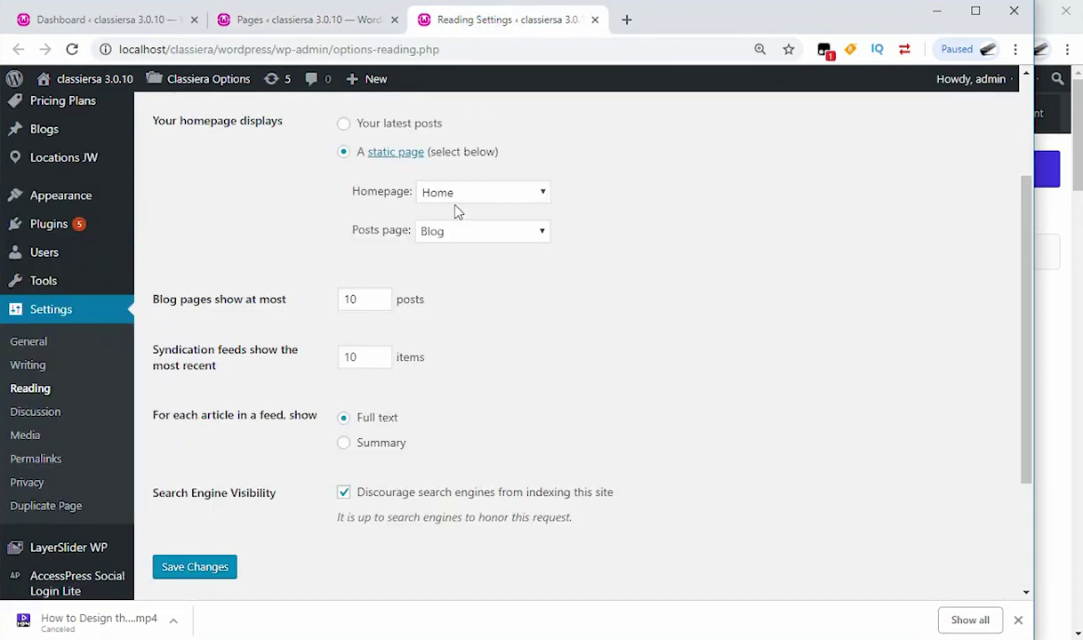
left_click(505, 239)
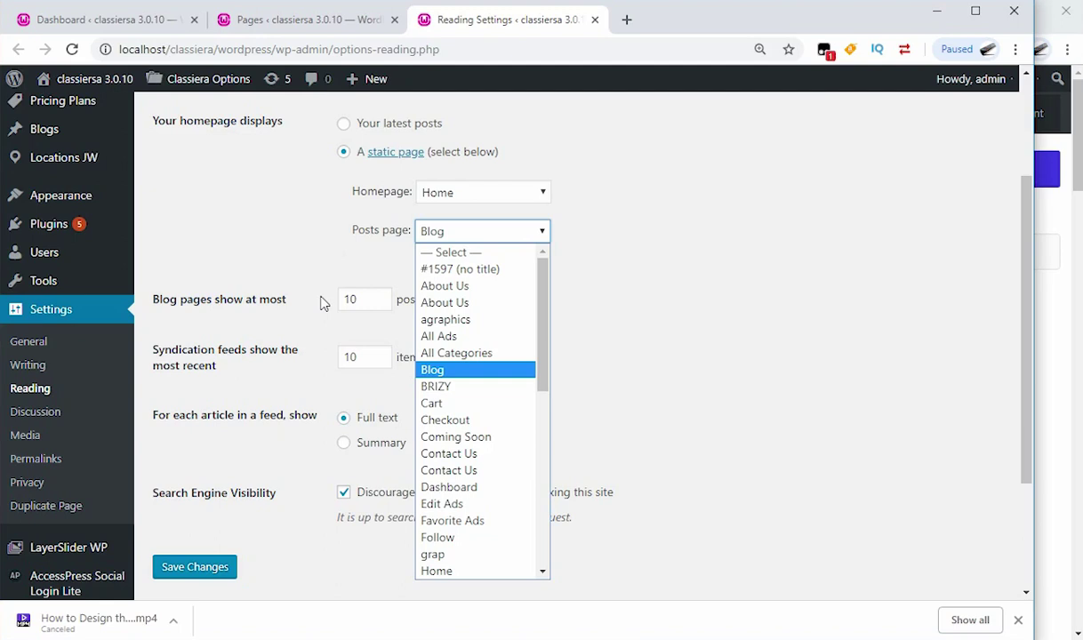
left_click(633, 266)
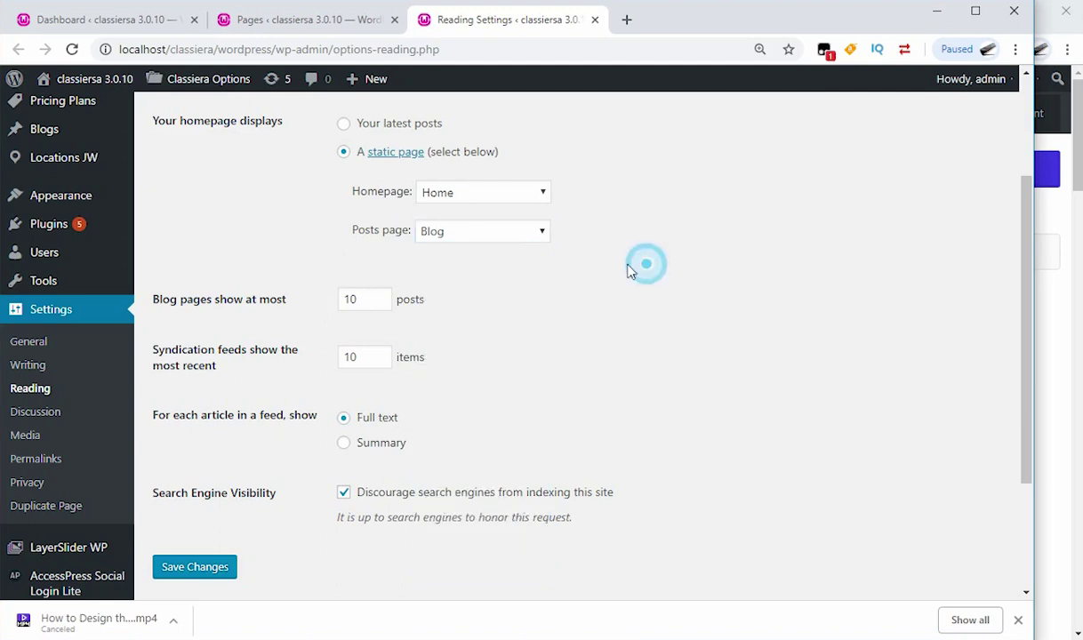
Step: Keep Home as the homepage and Blog as the posts page, then save the reading settings
left_click(532, 202)
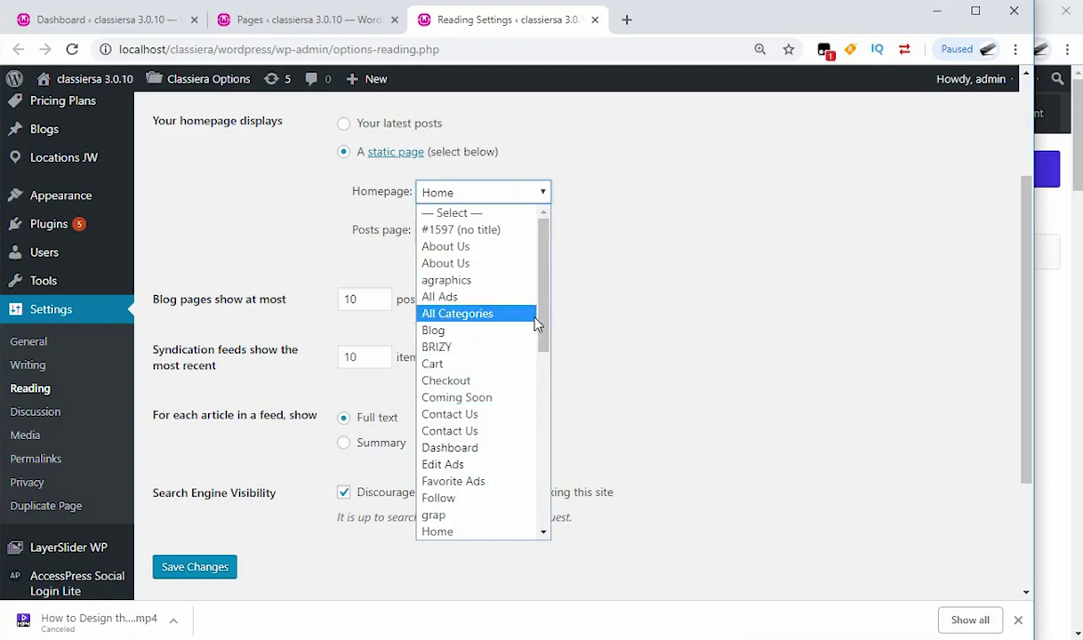
left_click_drag(541, 324, 541, 388)
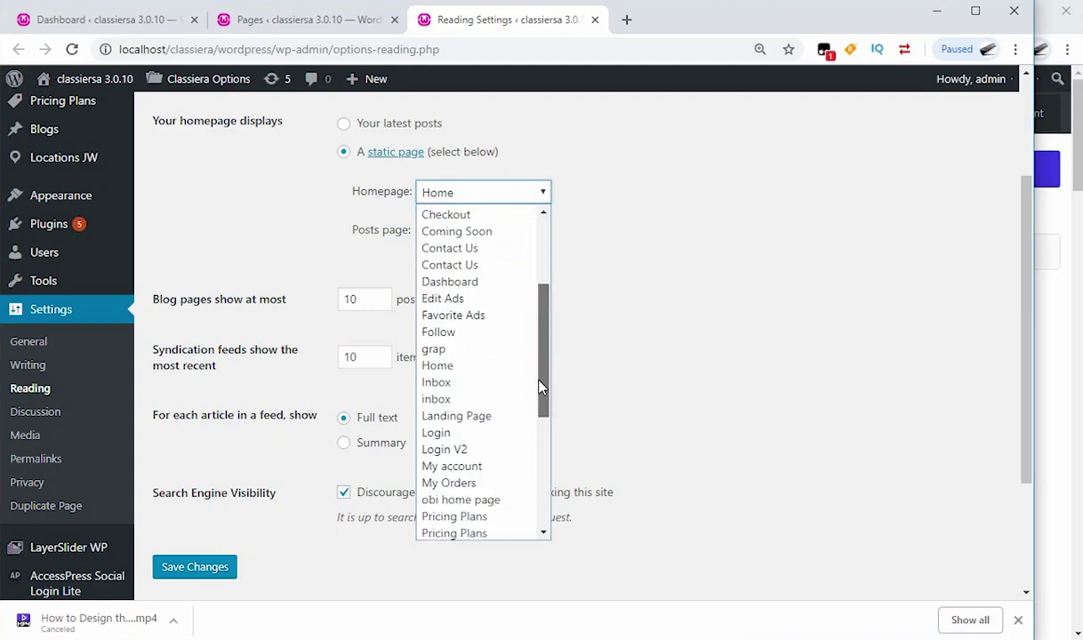
left_click(488, 367)
left_click(571, 231)
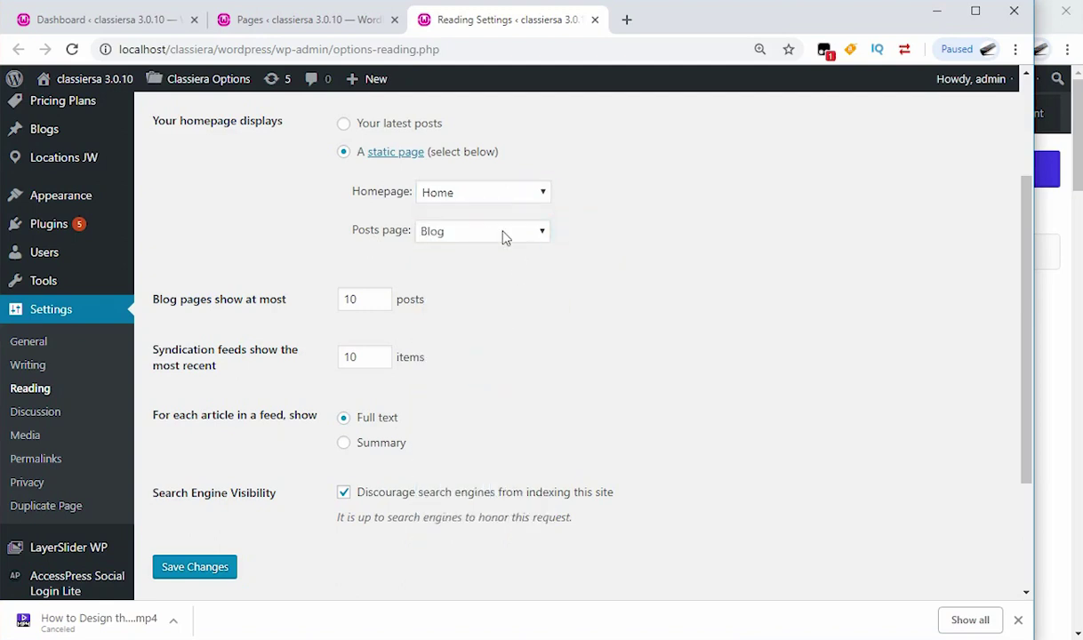
left_click(503, 232)
left_click(453, 371)
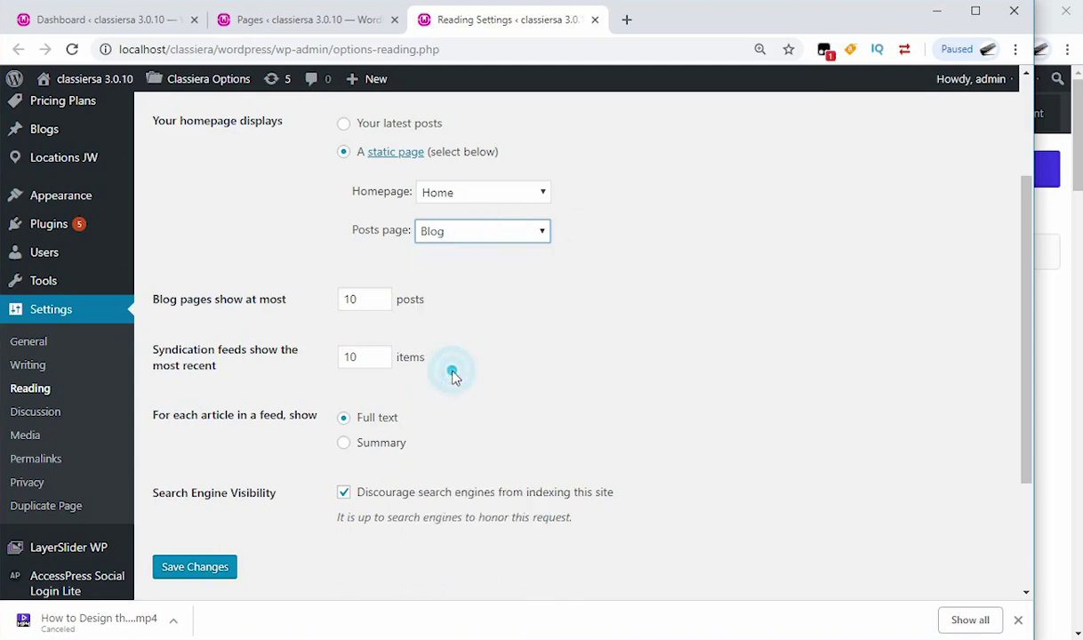
left_click(195, 574)
key("alt+Tab")
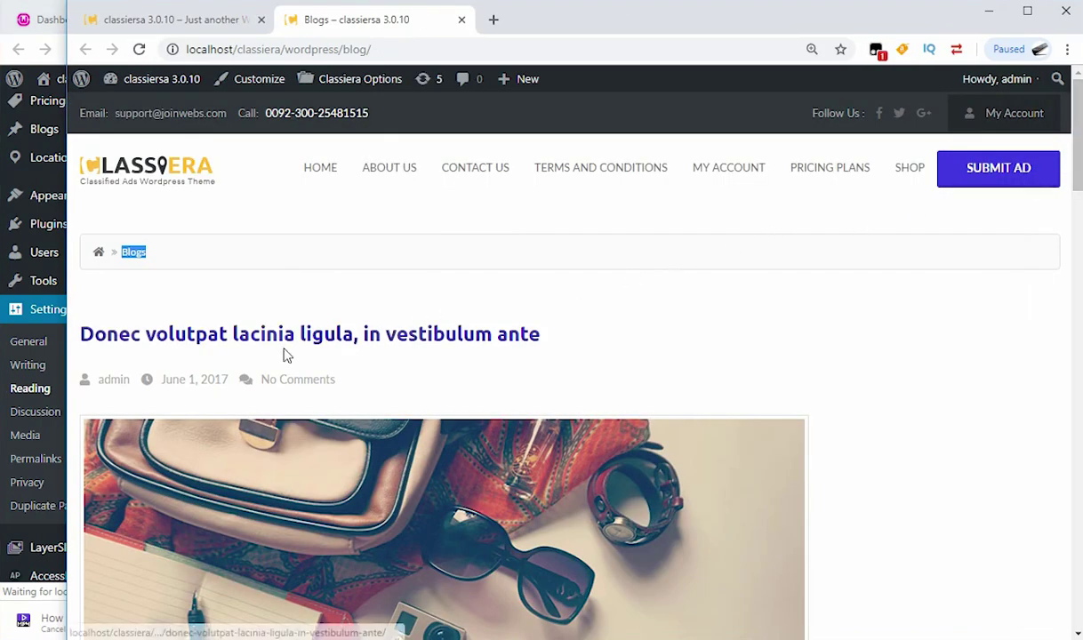
Step: Scroll the Classiera homepage to its advertisement grid, then return to the Word notes on posts versus blog posts
mouse_move(180, 93)
left_click(186, 22)
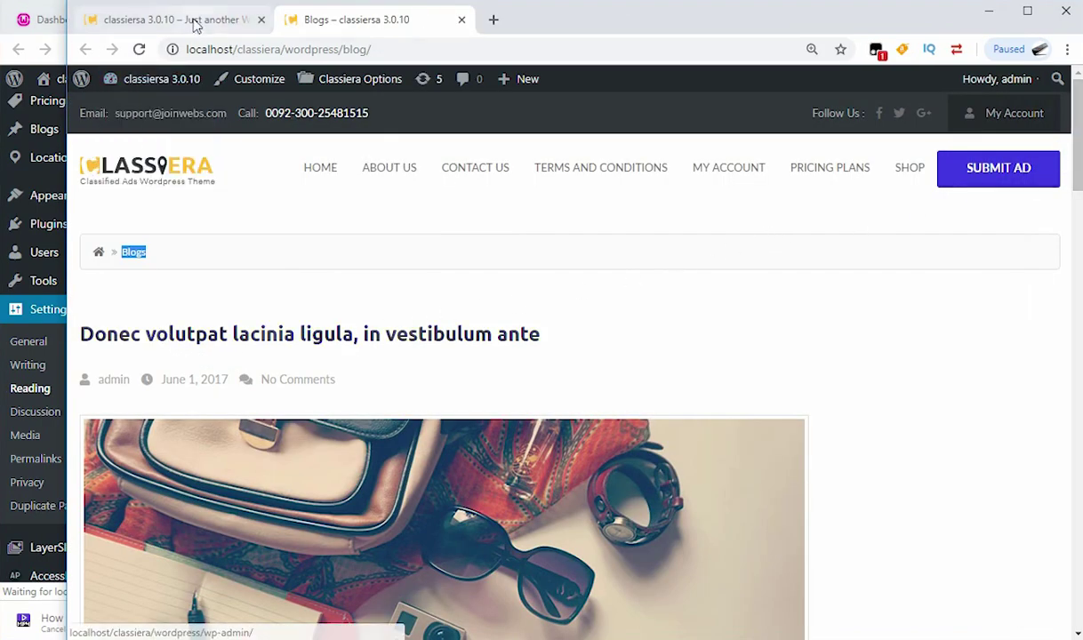
scroll(513, 346, "down", 15)
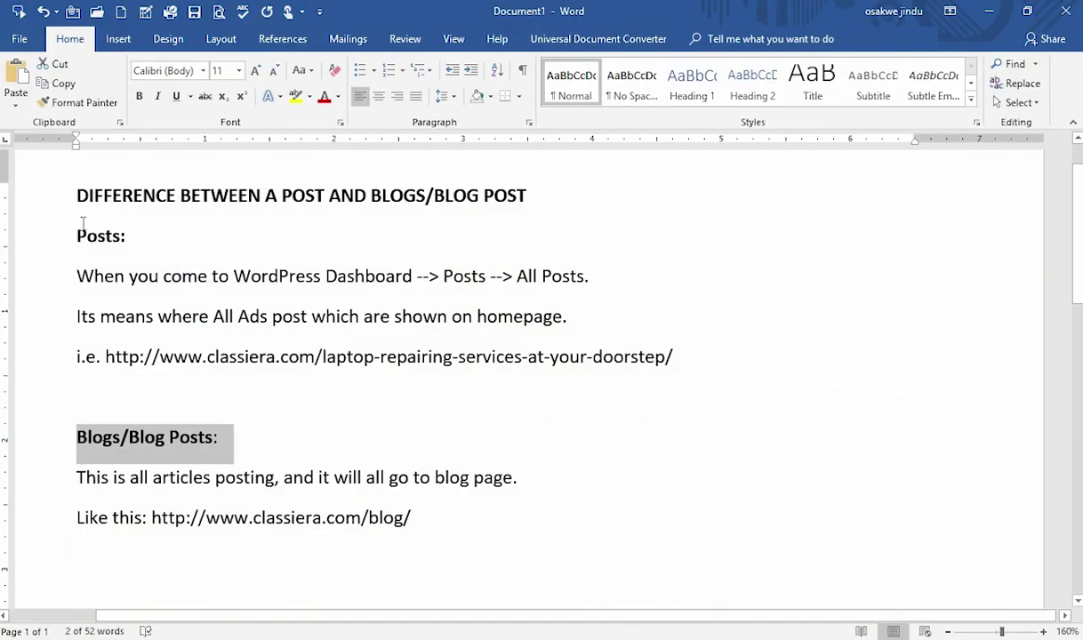
left_click(80, 236)
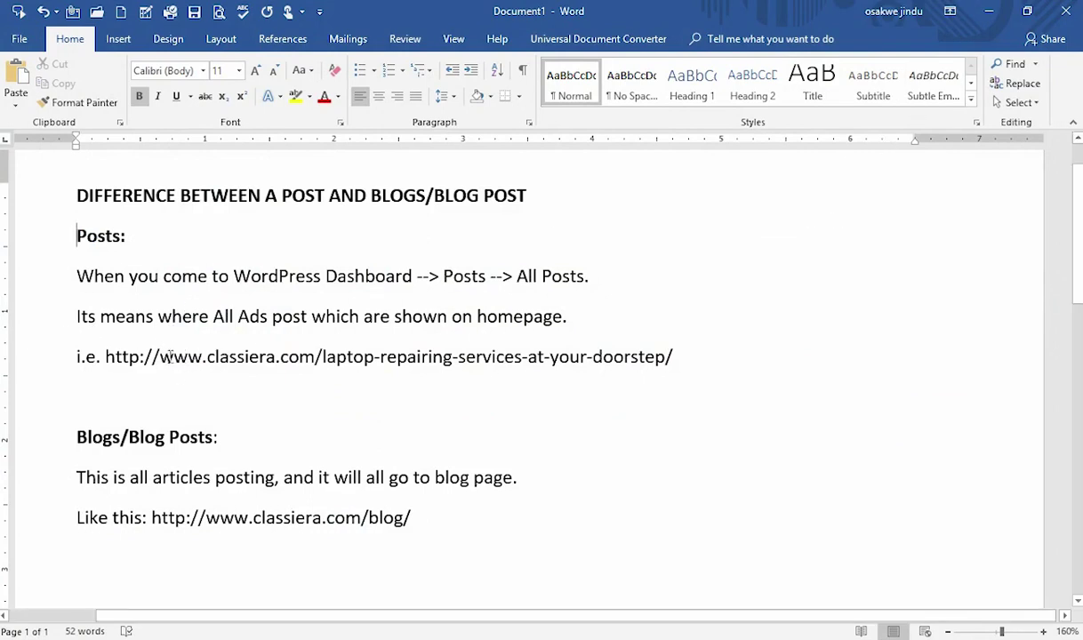
Step: Highlight the domain, post slug and blog page URL examples in the Word note, then minimize Word
left_click_drag(159, 357, 303, 358)
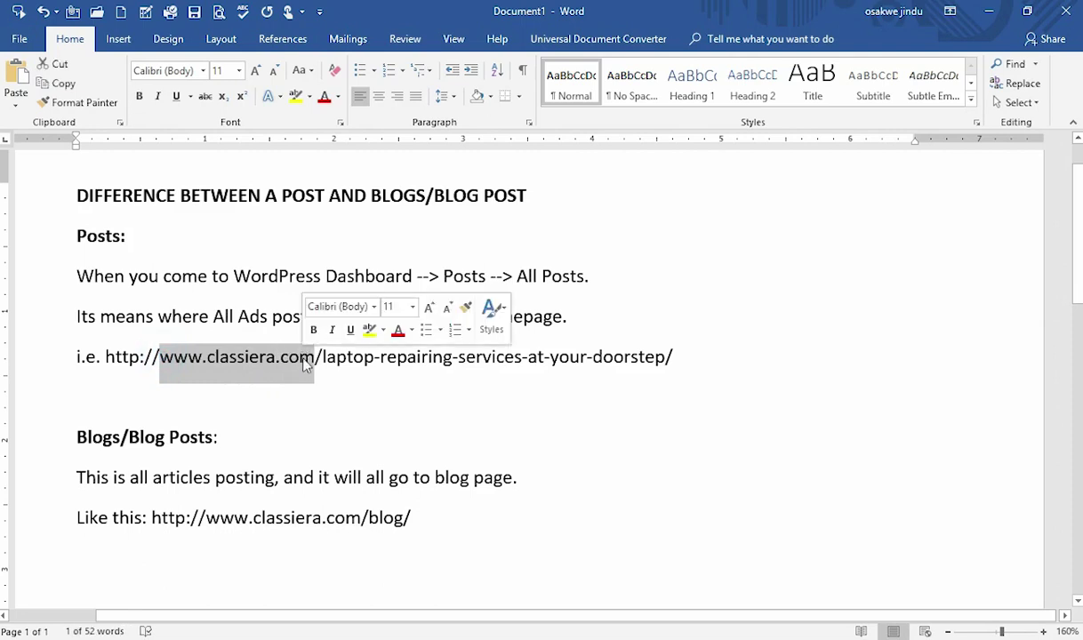
left_click(321, 356)
left_click_drag(321, 357, 677, 376)
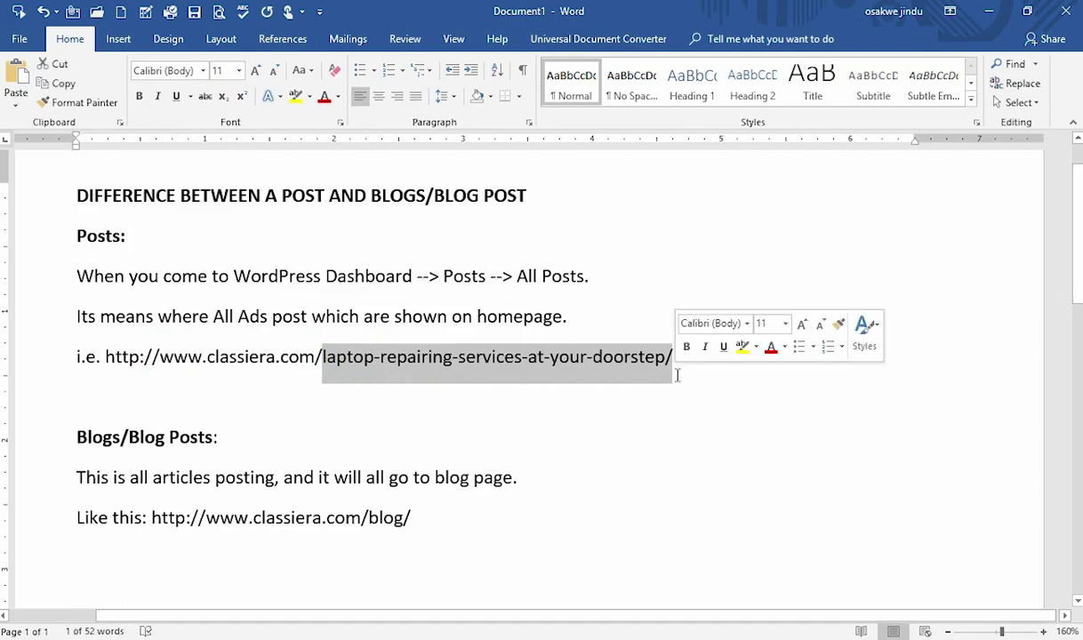
left_click(89, 473)
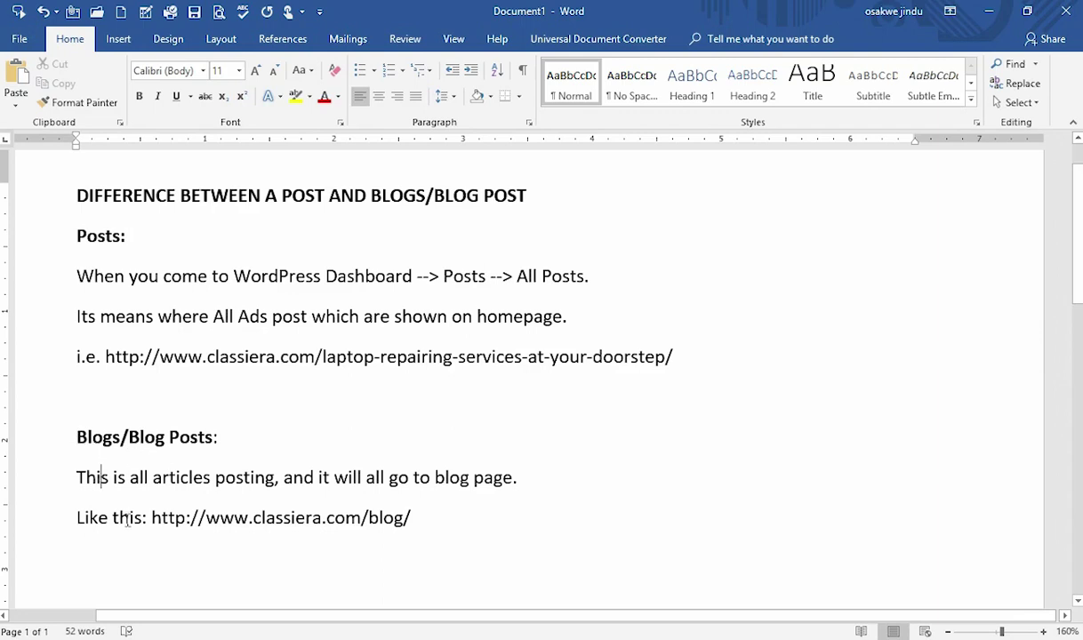
left_click_drag(205, 521, 403, 523)
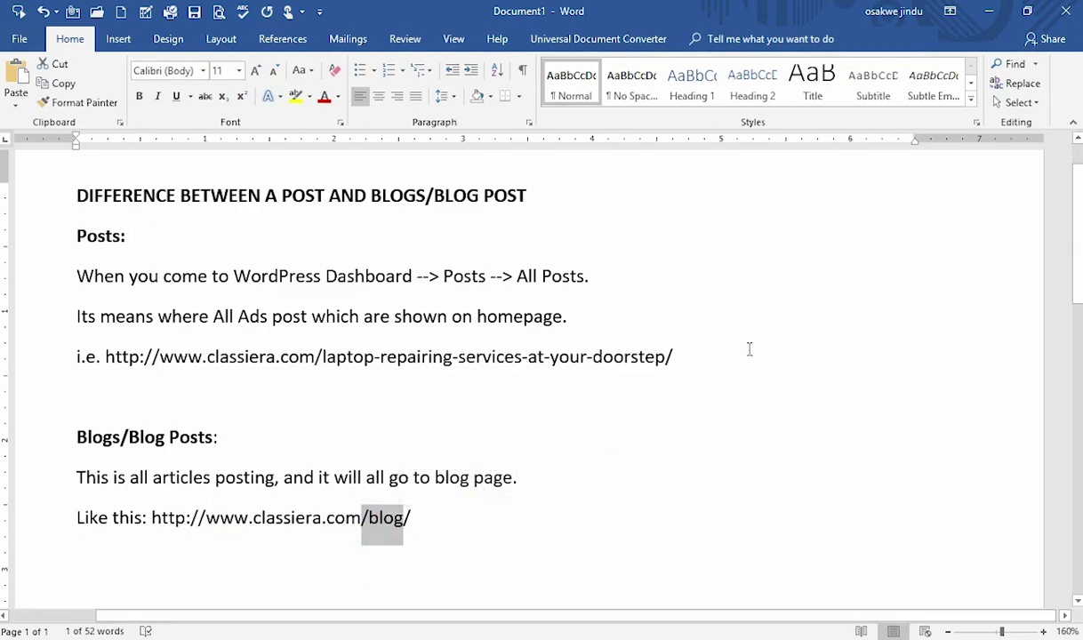
left_click(992, 13)
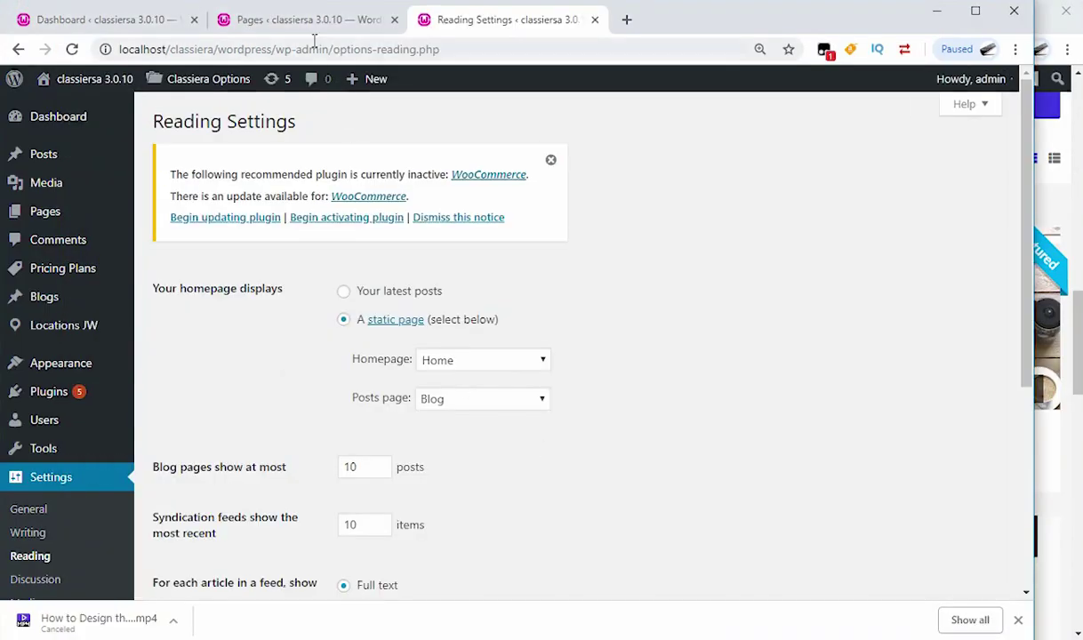
Step: Close the WordPress Reading Settings tab and bring the Classiera homepage window forward
left_click(310, 21)
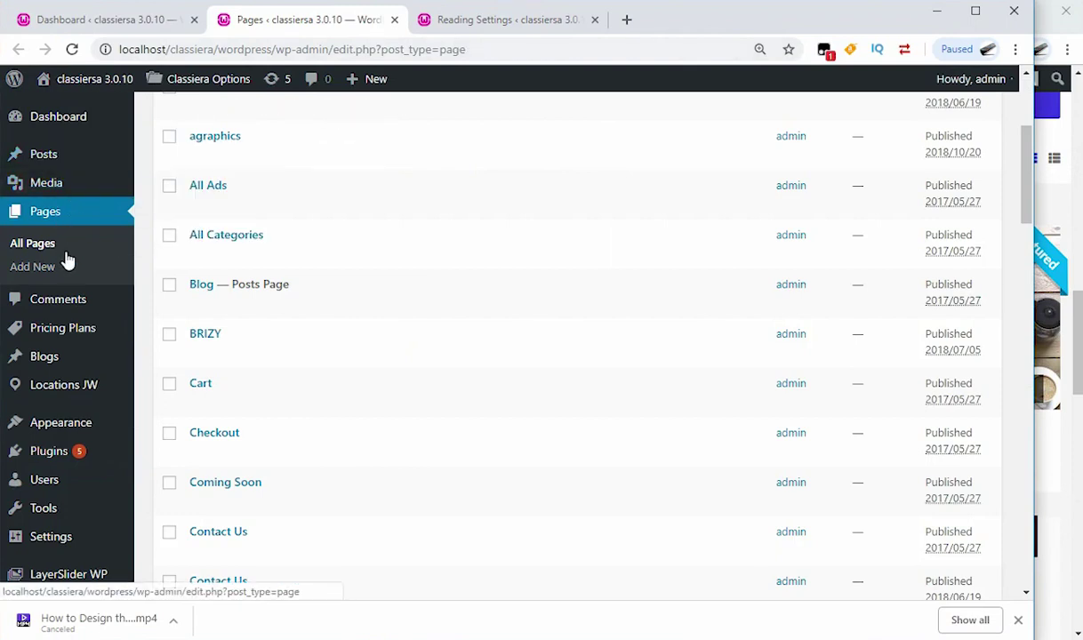
mouse_move(45, 365)
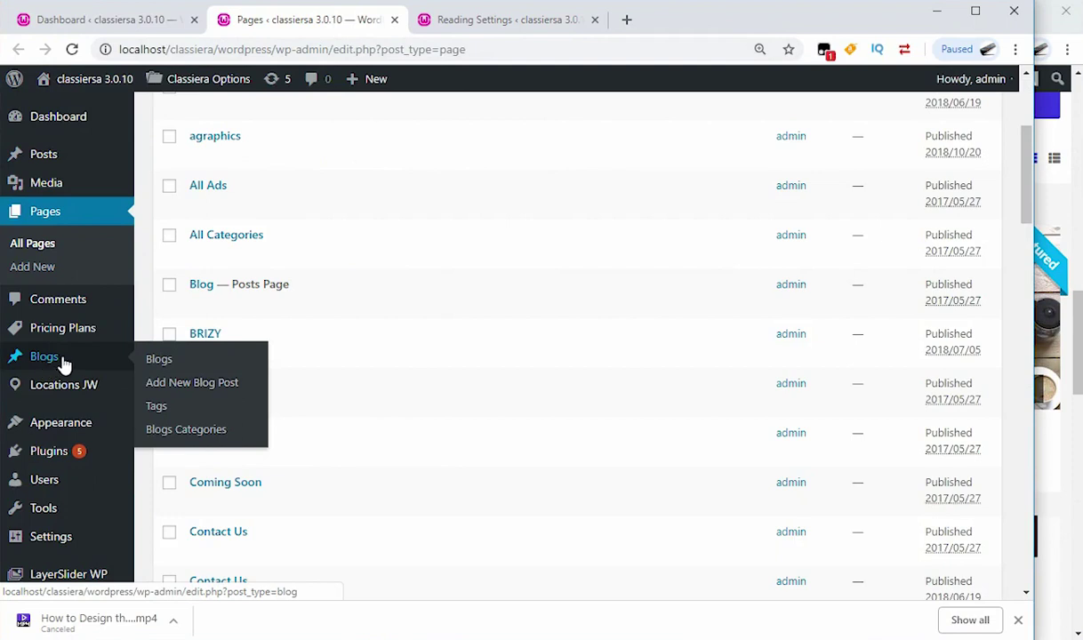
left_click(478, 28)
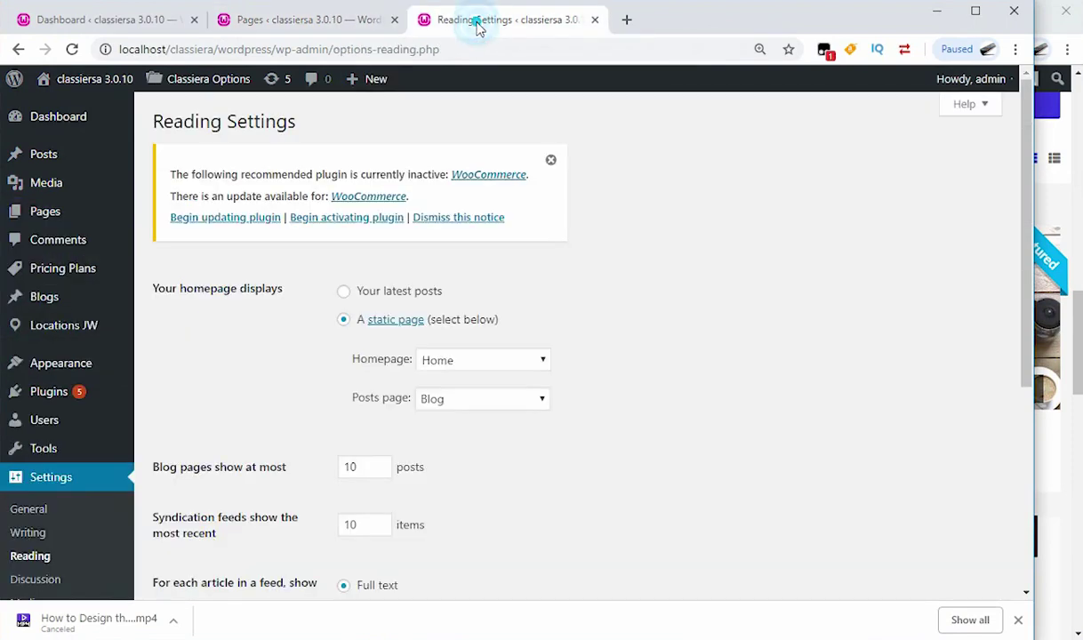
left_click(594, 20)
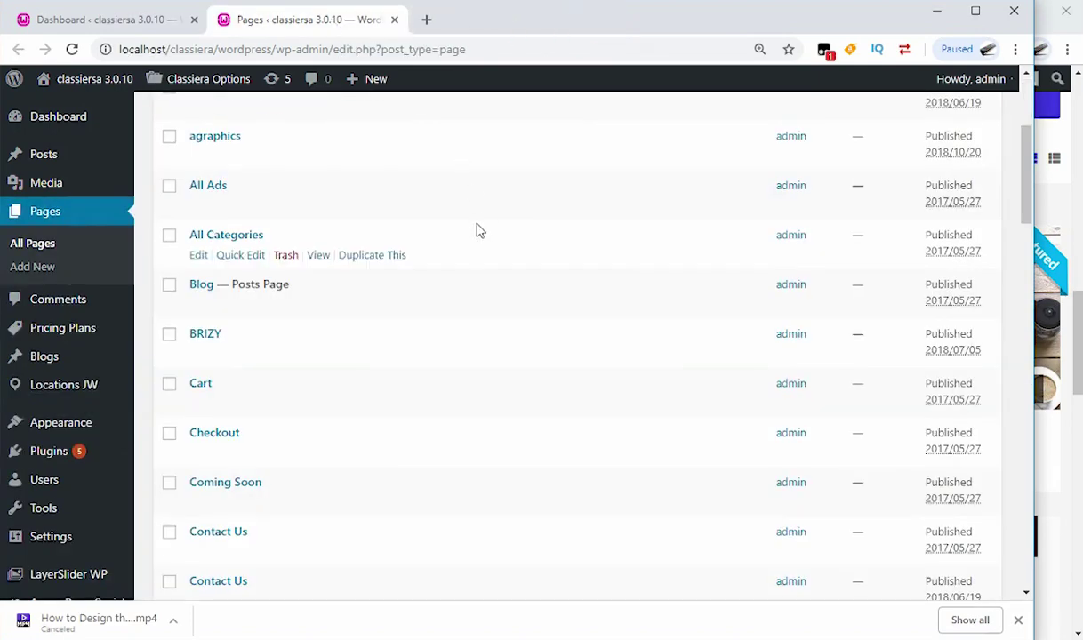
scroll(481, 234, "up", 3)
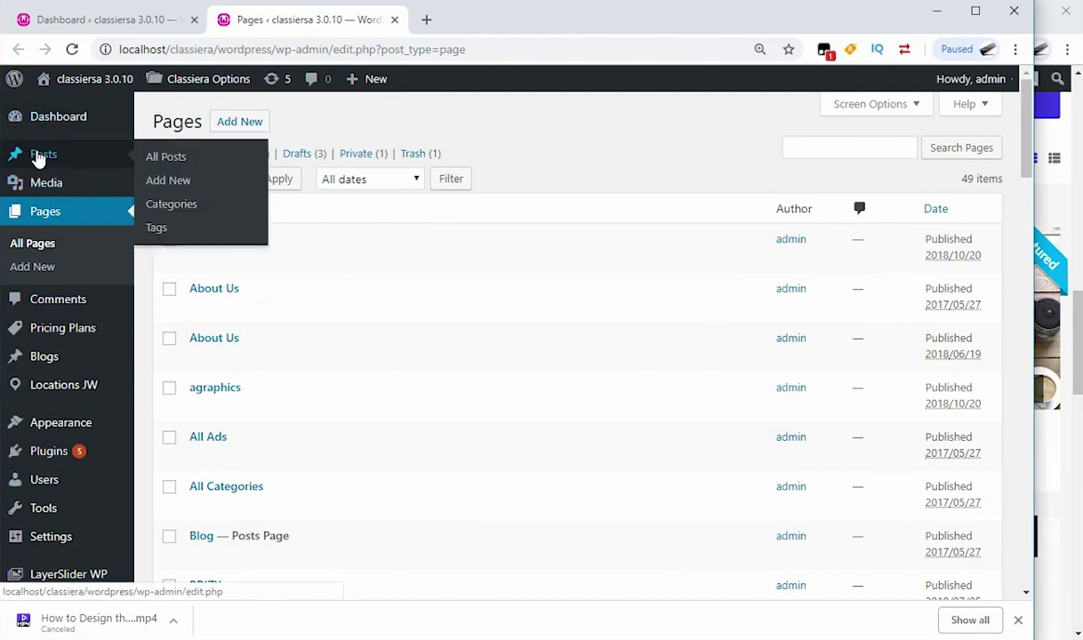
left_click(1074, 331)
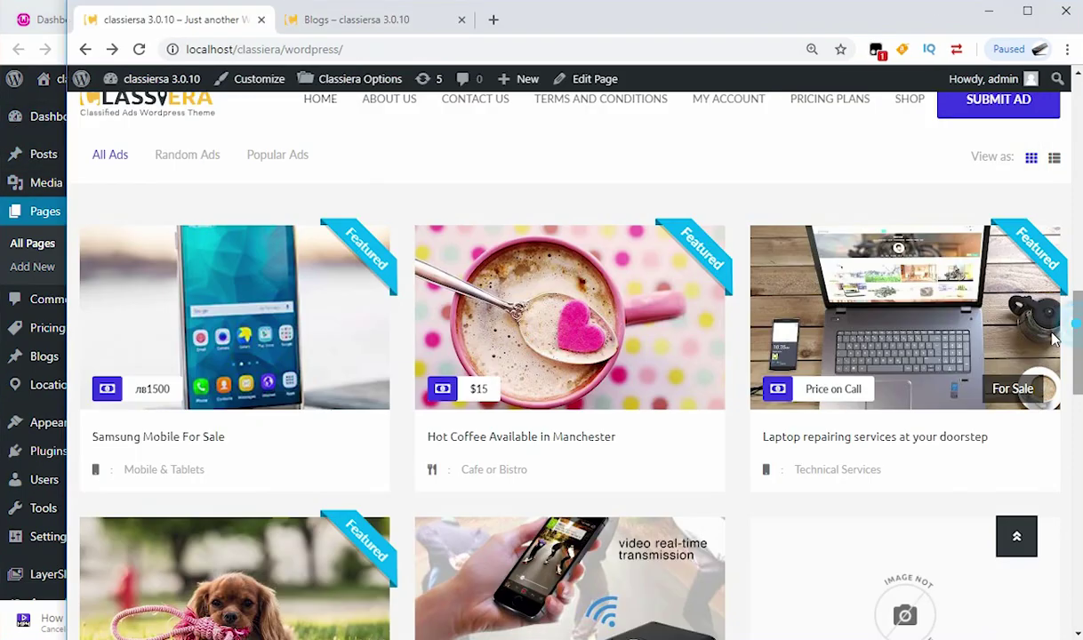
Step: Start a new ad via SUBMIT AD under category Electronics, sub-category Home Electronics
scroll(897, 218, "up", 3)
scroll(896, 218, "up", 10)
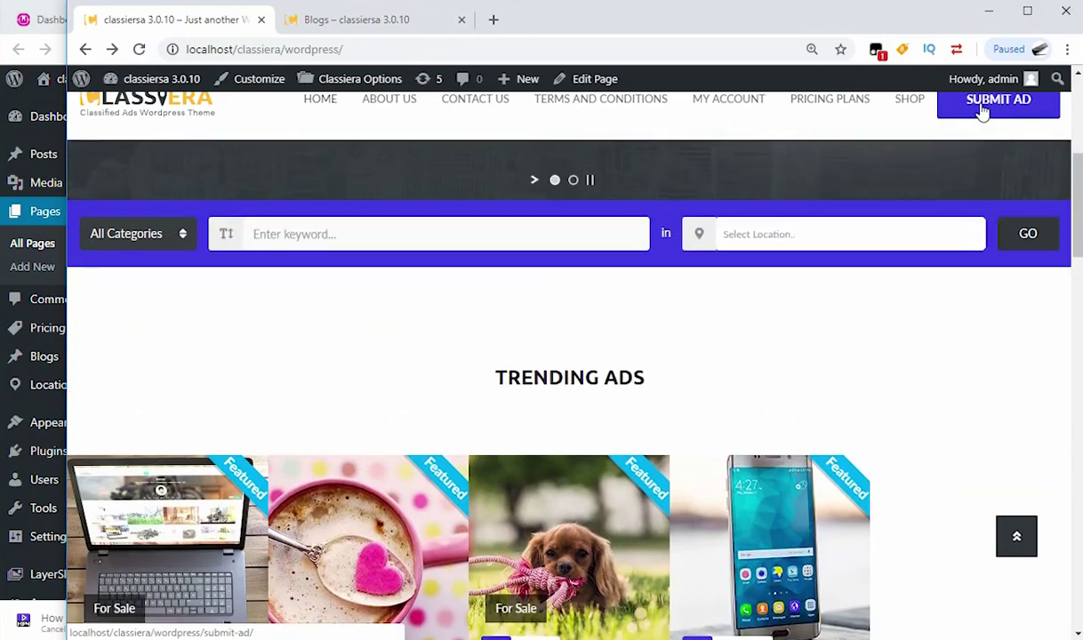
scroll(957, 193, "up", 2)
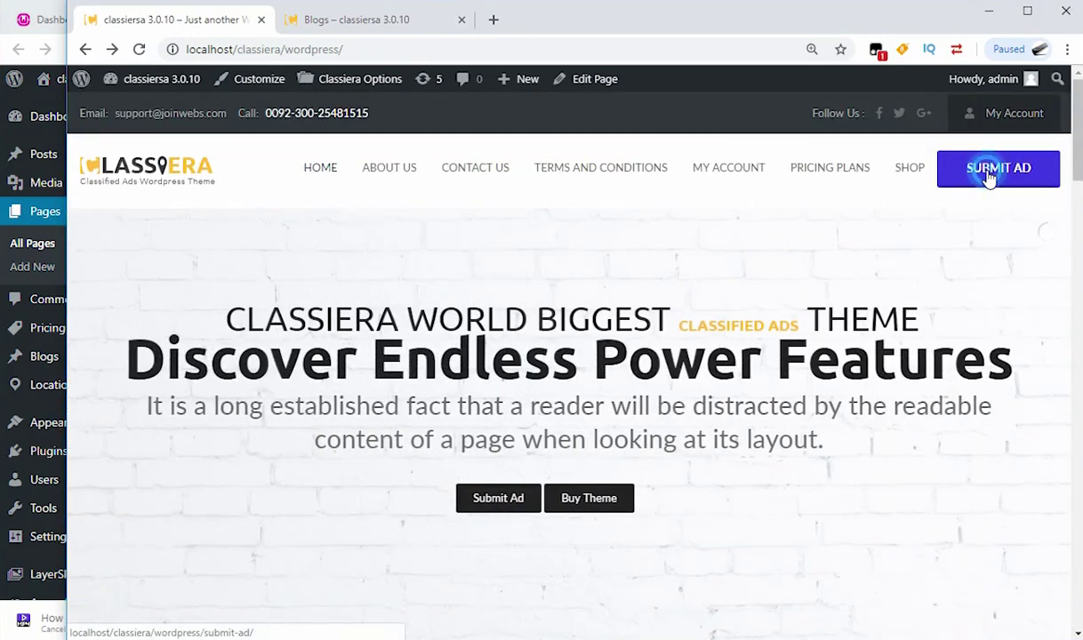
left_click(988, 175)
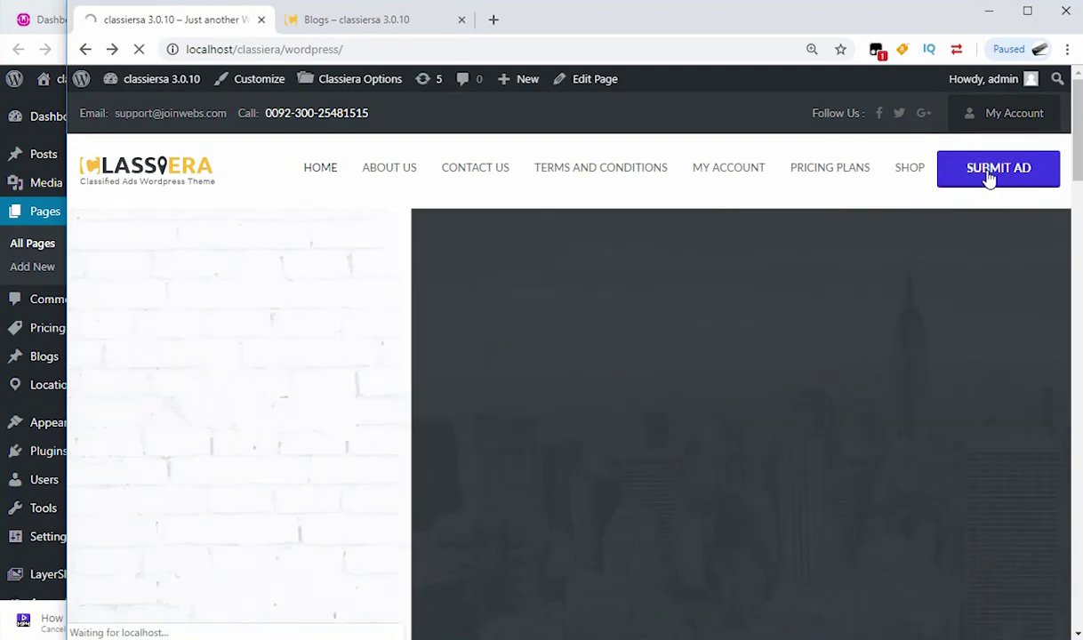
left_click(503, 198)
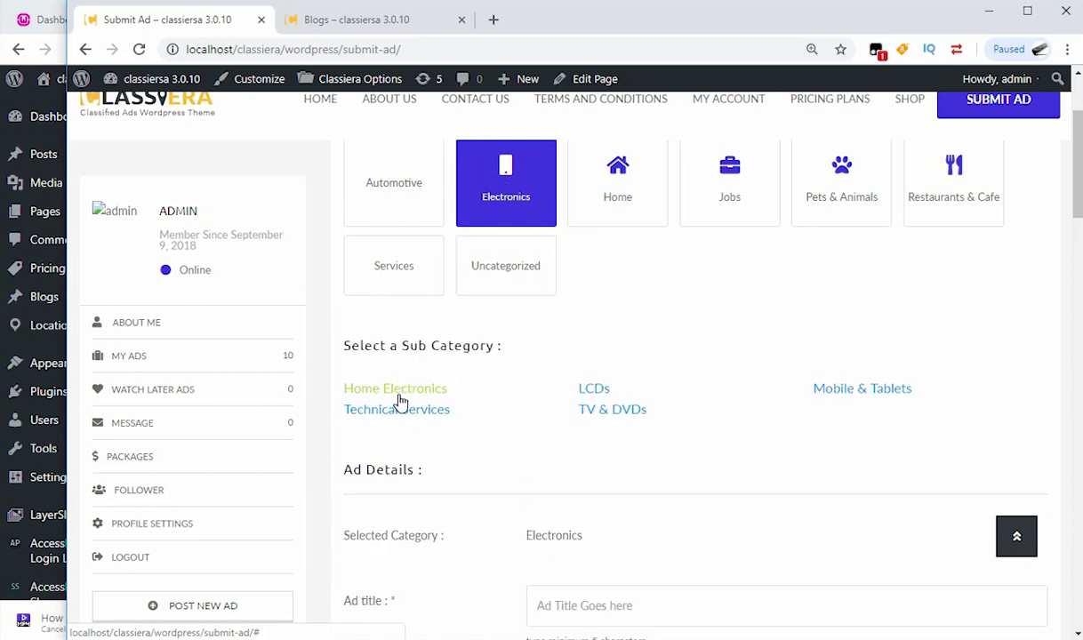
left_click(398, 389)
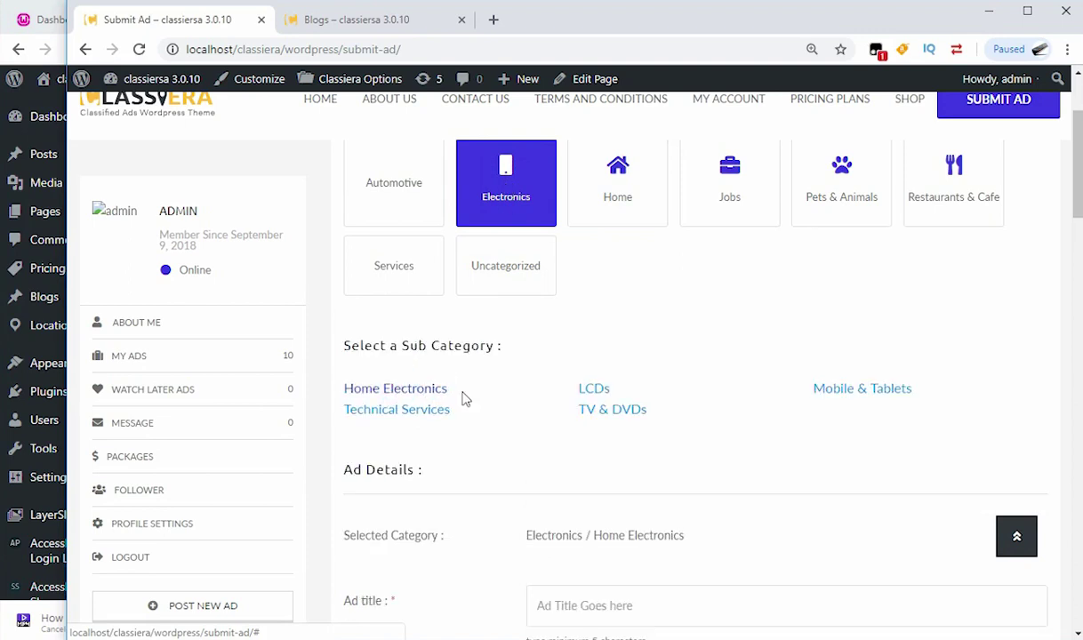
scroll(464, 398, "down", 2)
scroll(584, 391, "down", 1)
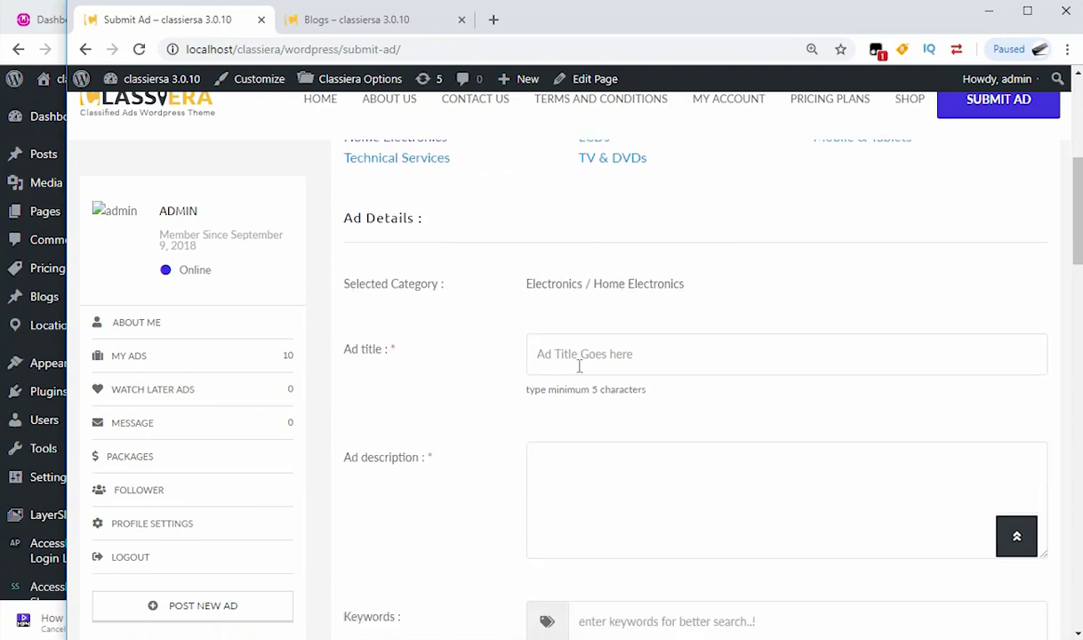
Step: Enter 'watch for sale' as the ad title and write a short description
left_click(576, 354)
type("watch for sale")
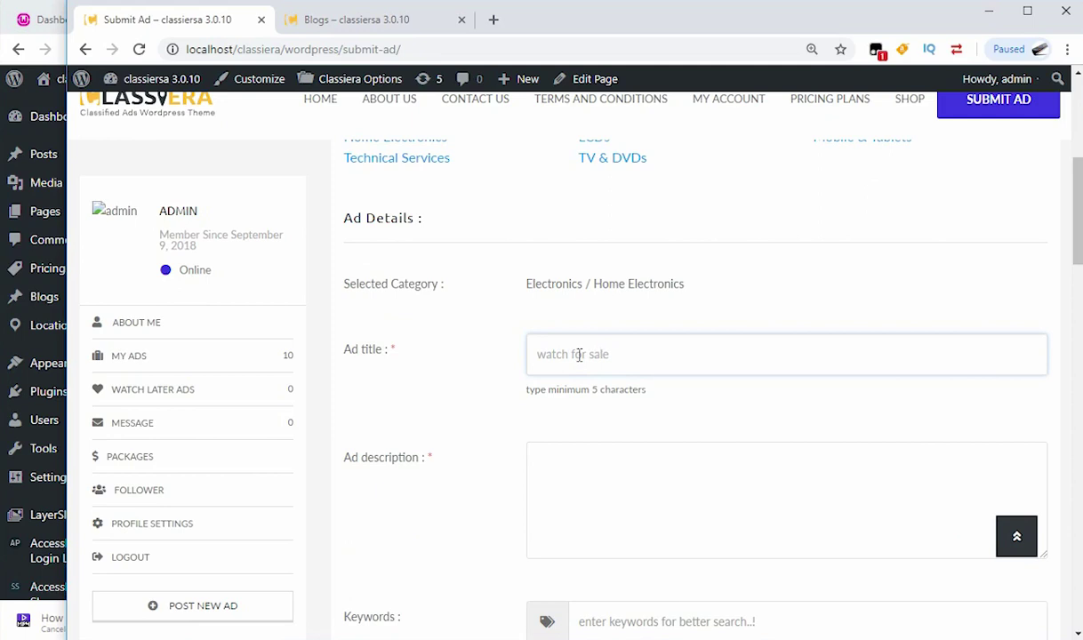
scroll(874, 434, "down", 3)
left_click(637, 283)
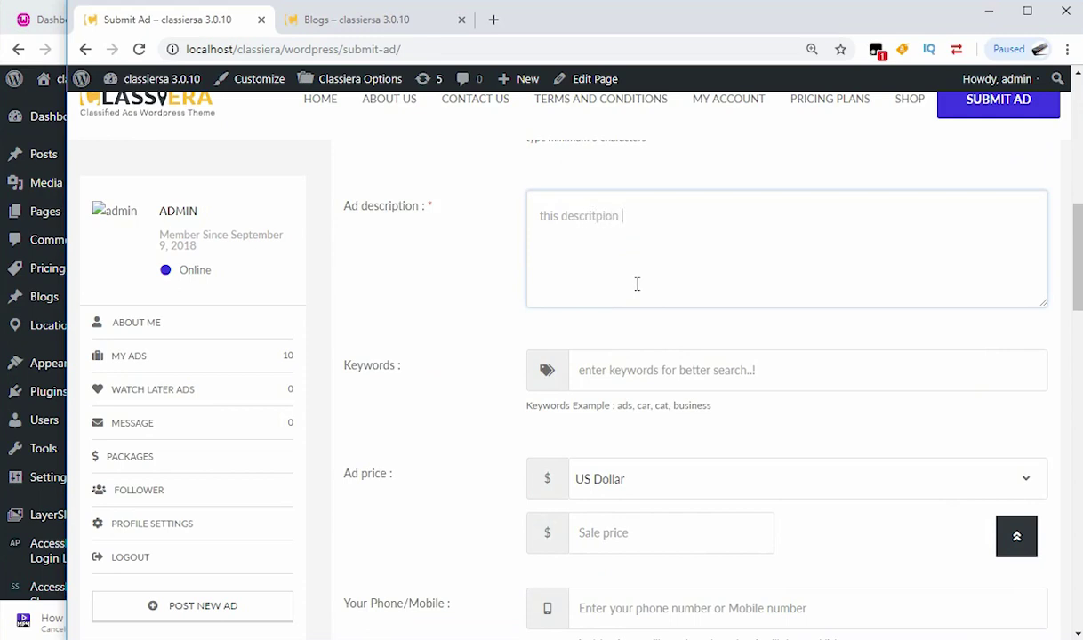
scroll(637, 284, "down", 3)
scroll(651, 274, "up", 2)
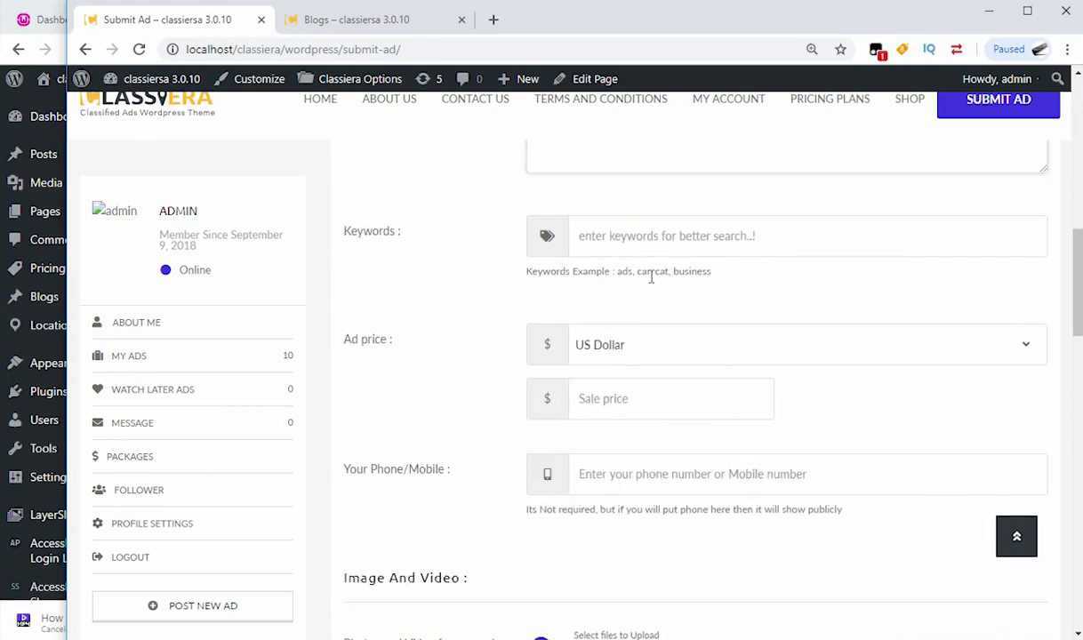
Step: Add keyword 'watch', sale price 20 and the contact phone number
left_click(659, 287)
type("watch")
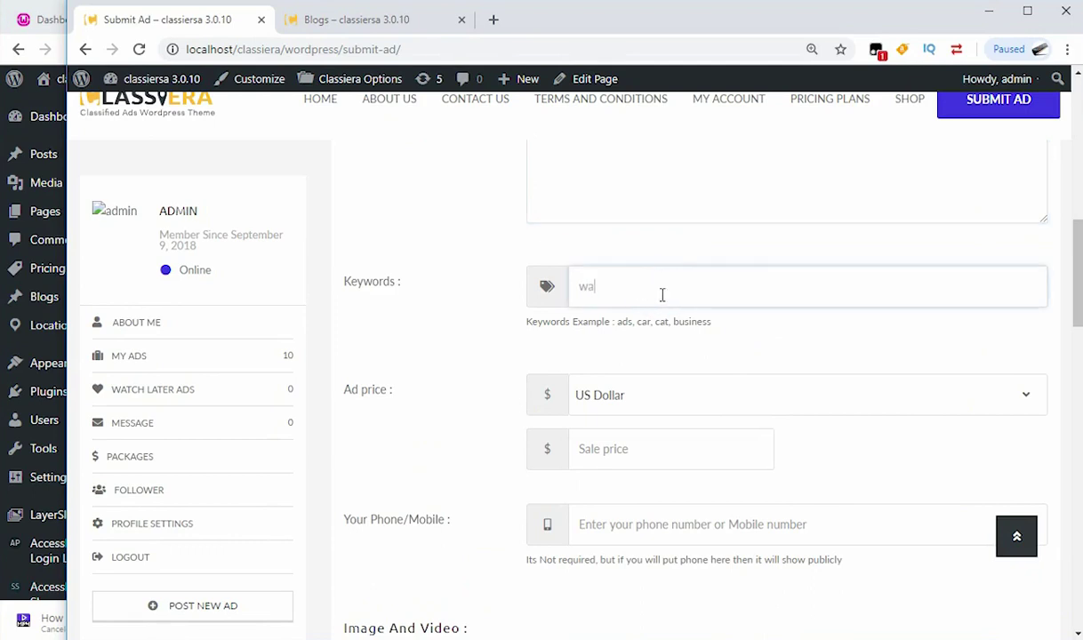
left_click(644, 452)
type("20")
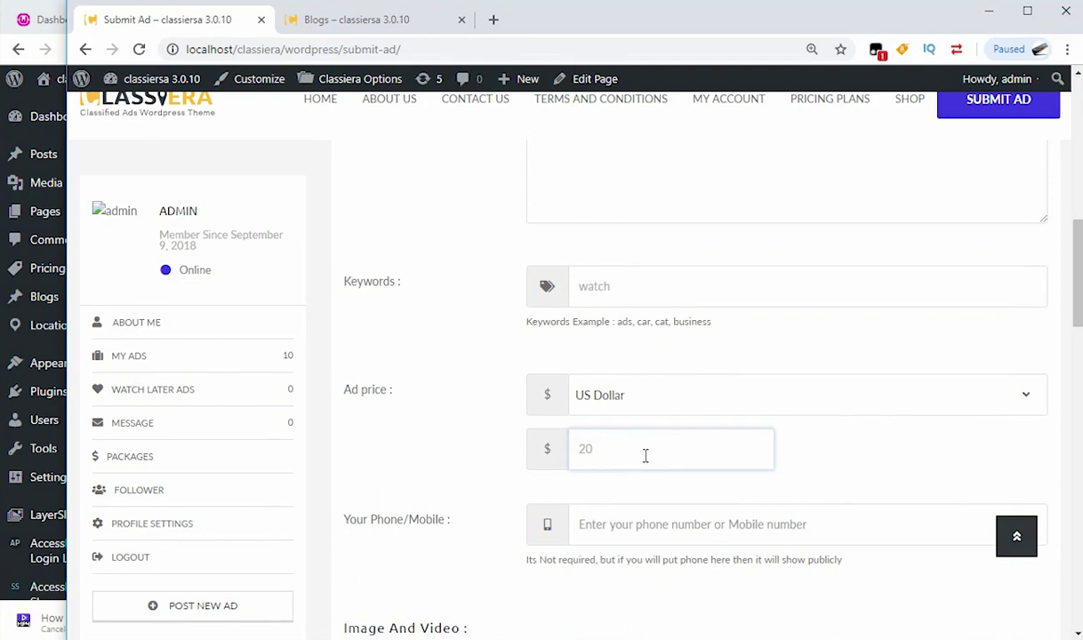
scroll(629, 394, "down", 3)
left_click(630, 266)
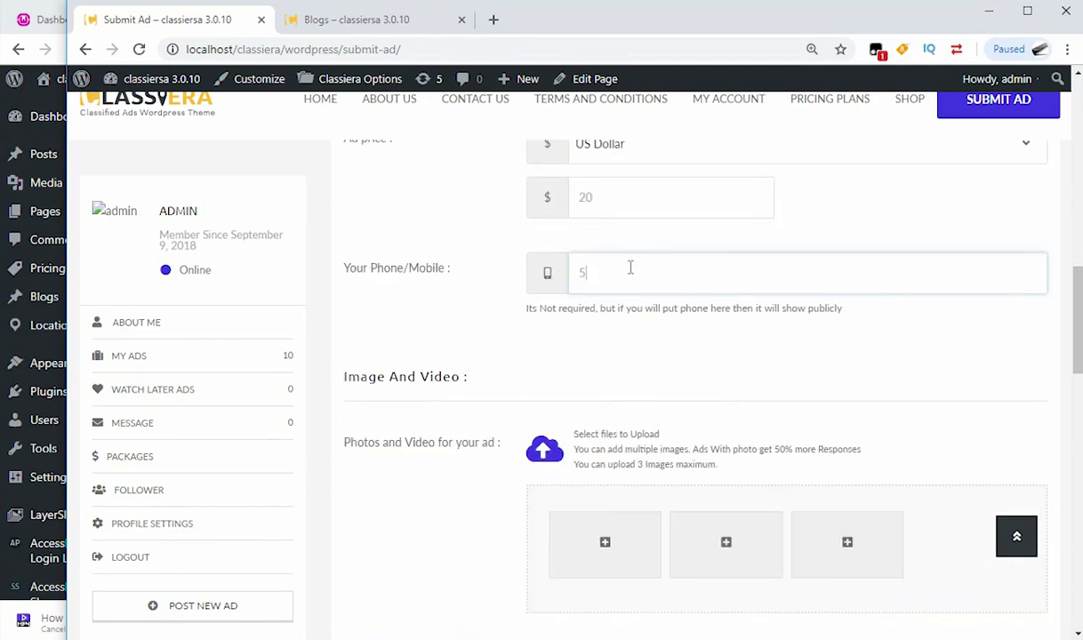
scroll(624, 364, "down", 3)
Step: Attach ChinexInteriors 1.jpg as the ad's first photo
left_click(610, 285)
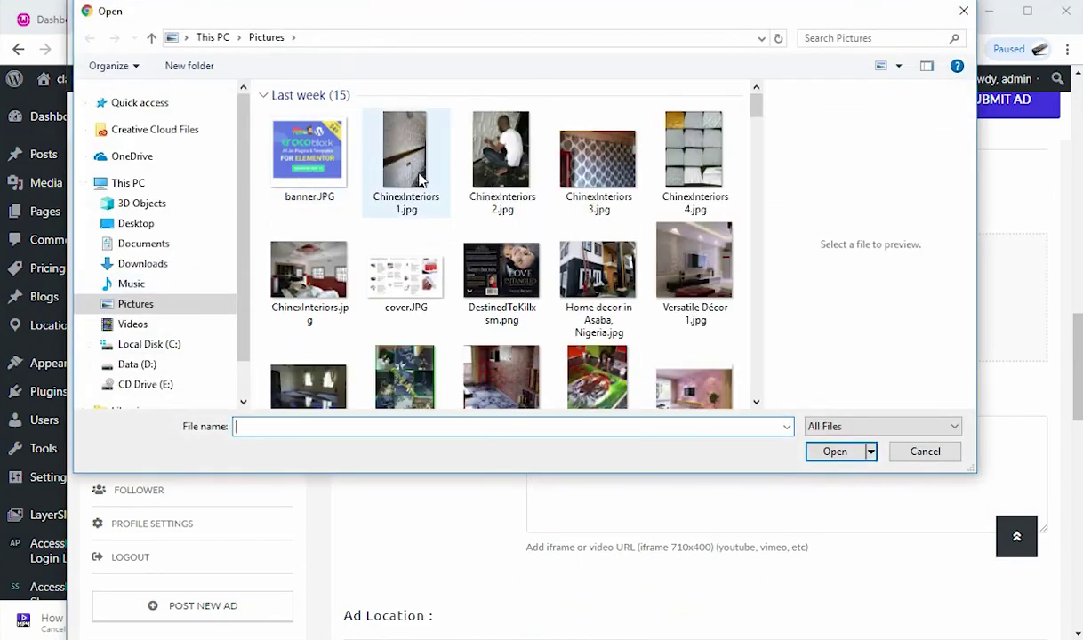
double_click(418, 176)
scroll(623, 373, "down", 5)
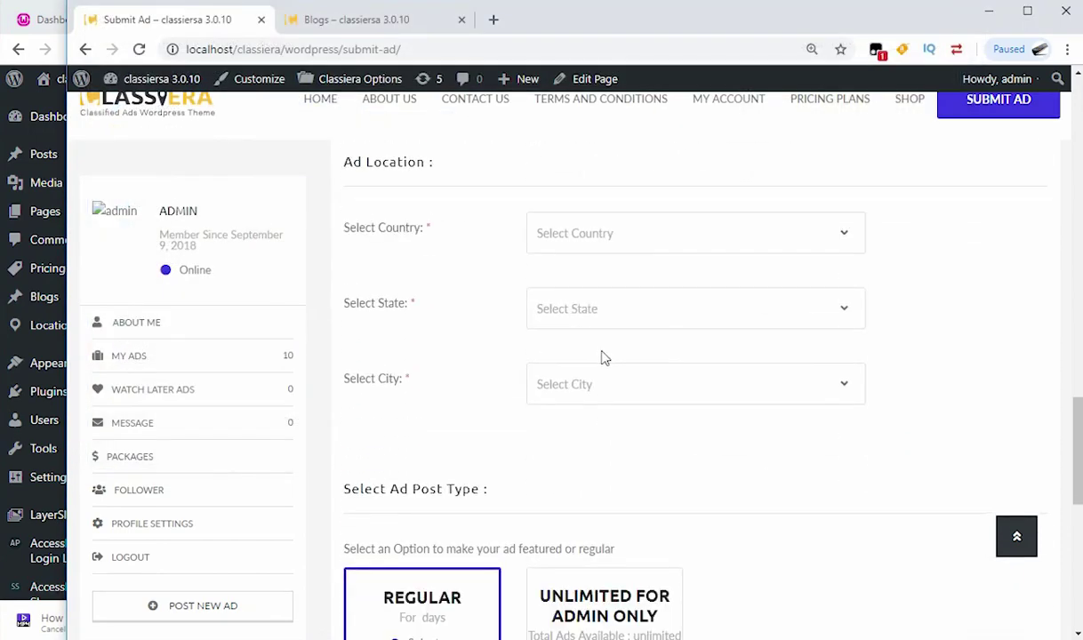
scroll(601, 357, "down", 1)
Step: Set the ad location to Adamsville, Alabama, USA and publish the ad
left_click(653, 191)
left_click(653, 318)
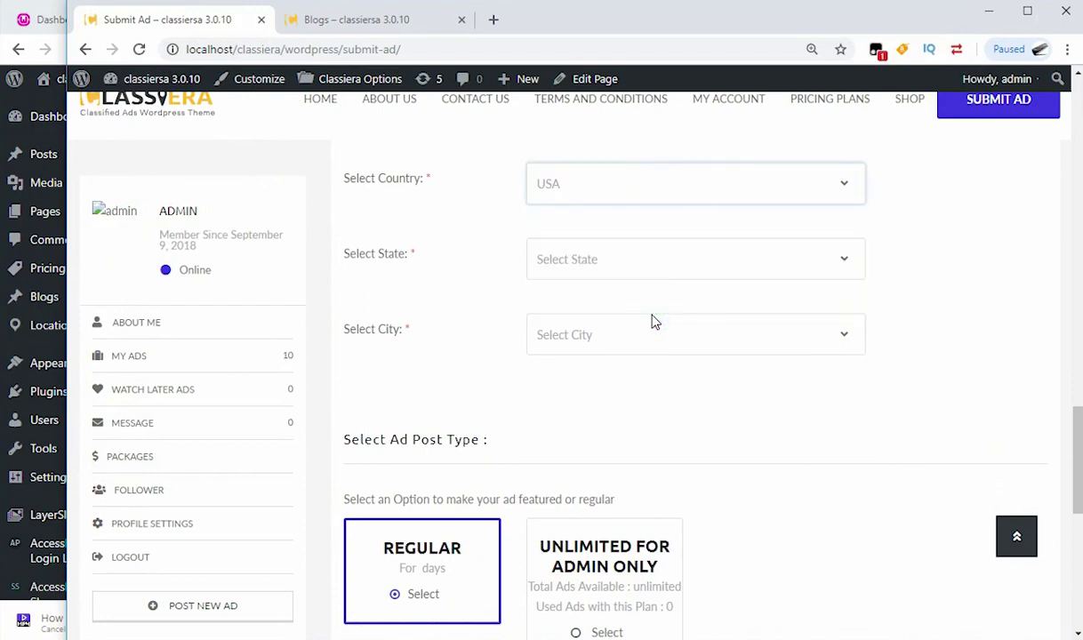
left_click(670, 261)
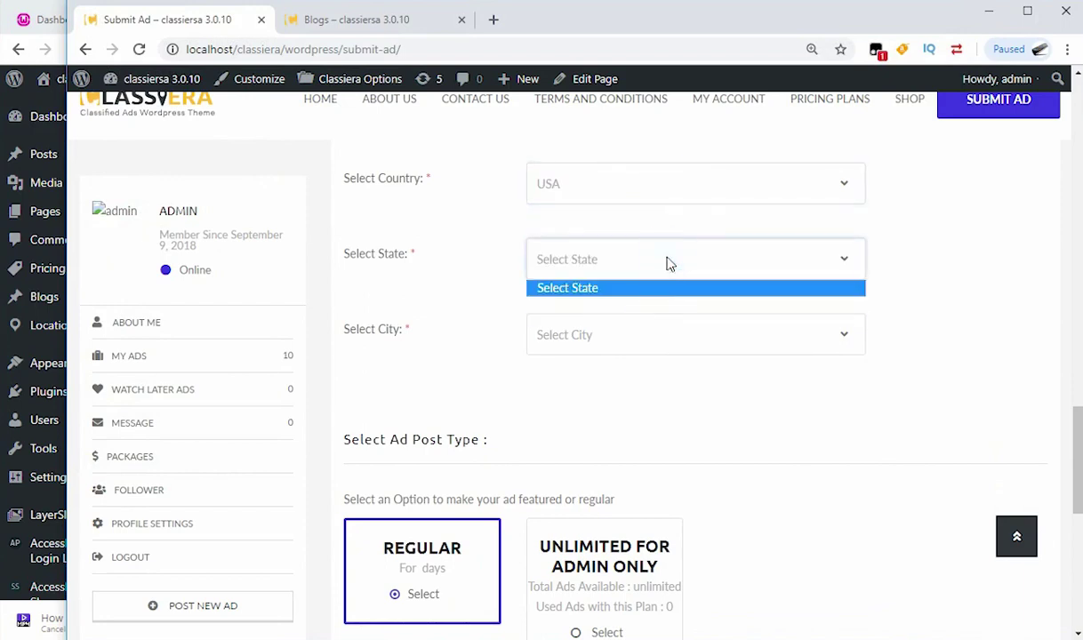
left_click(709, 246)
left_click(703, 267)
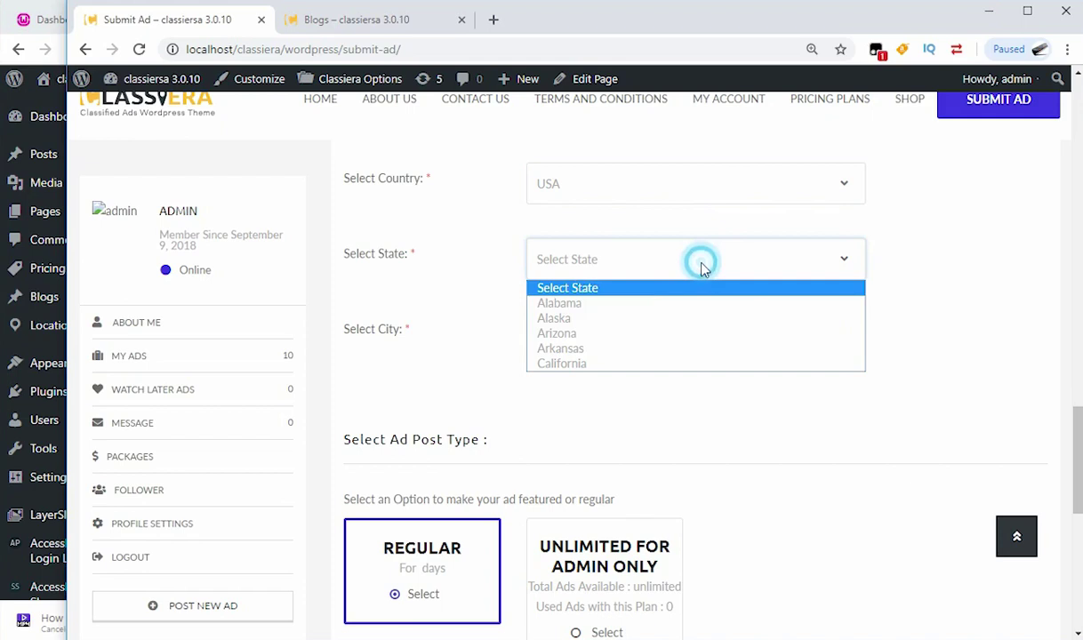
left_click(643, 304)
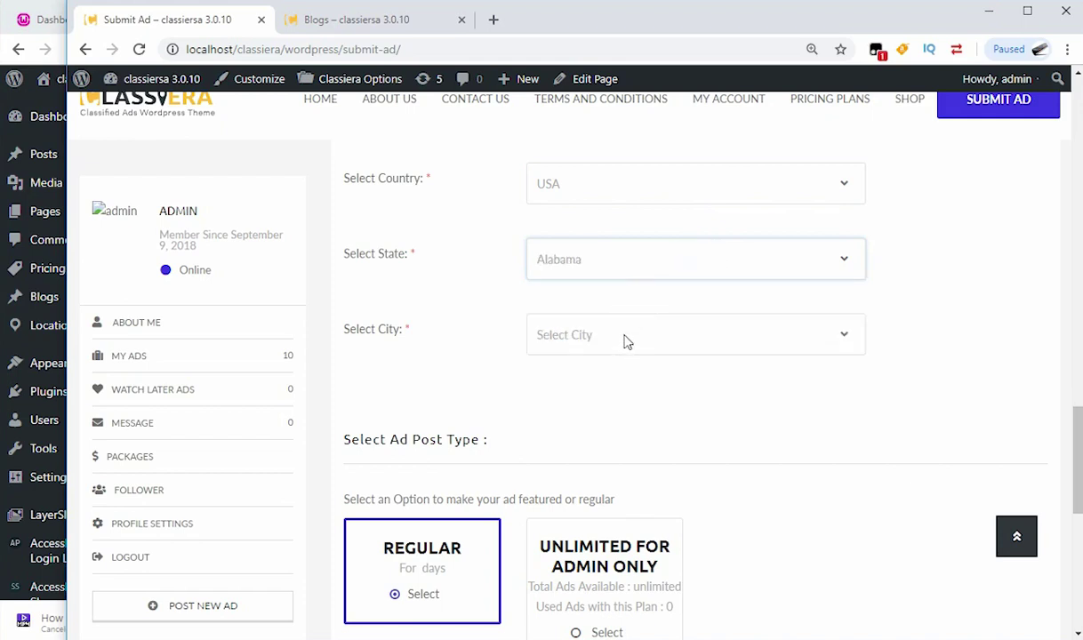
left_click(625, 338)
left_click(958, 290)
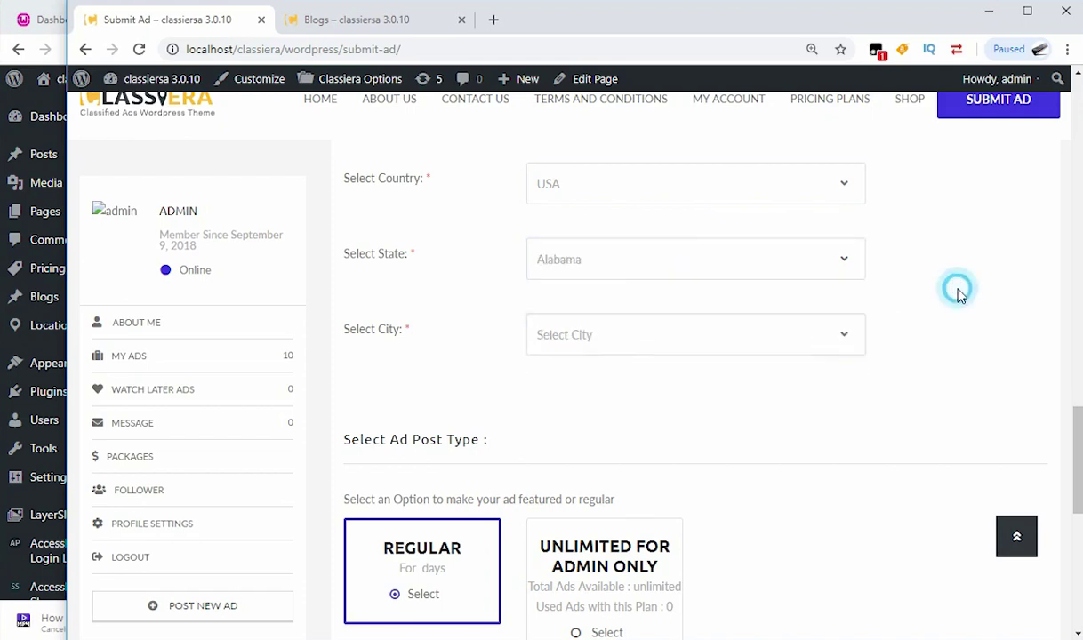
left_click(692, 334)
left_click(622, 379)
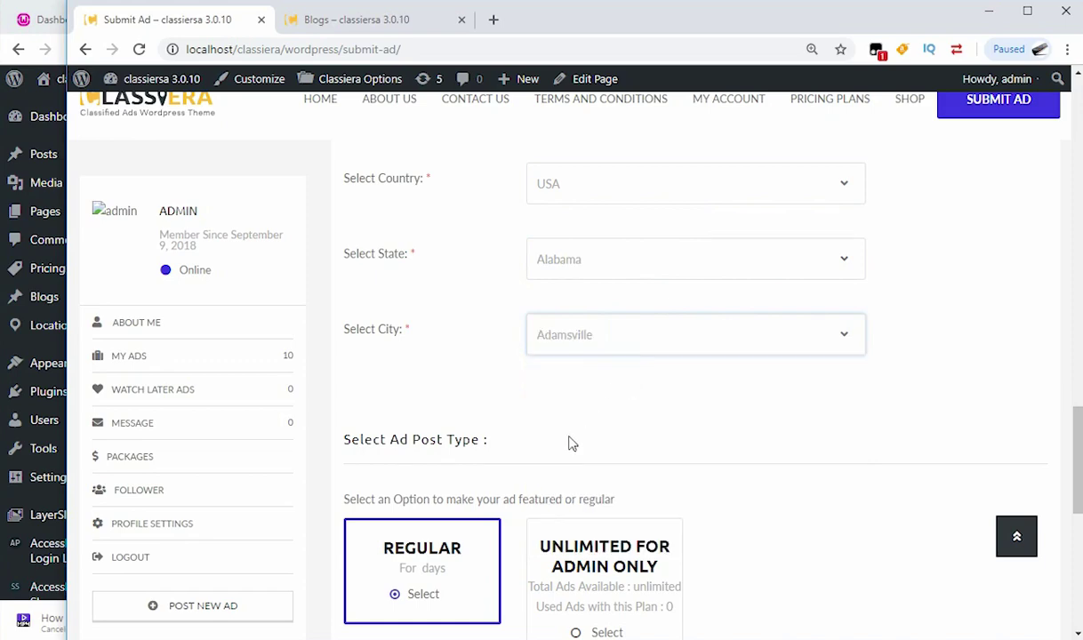
scroll(572, 443, "down", 5)
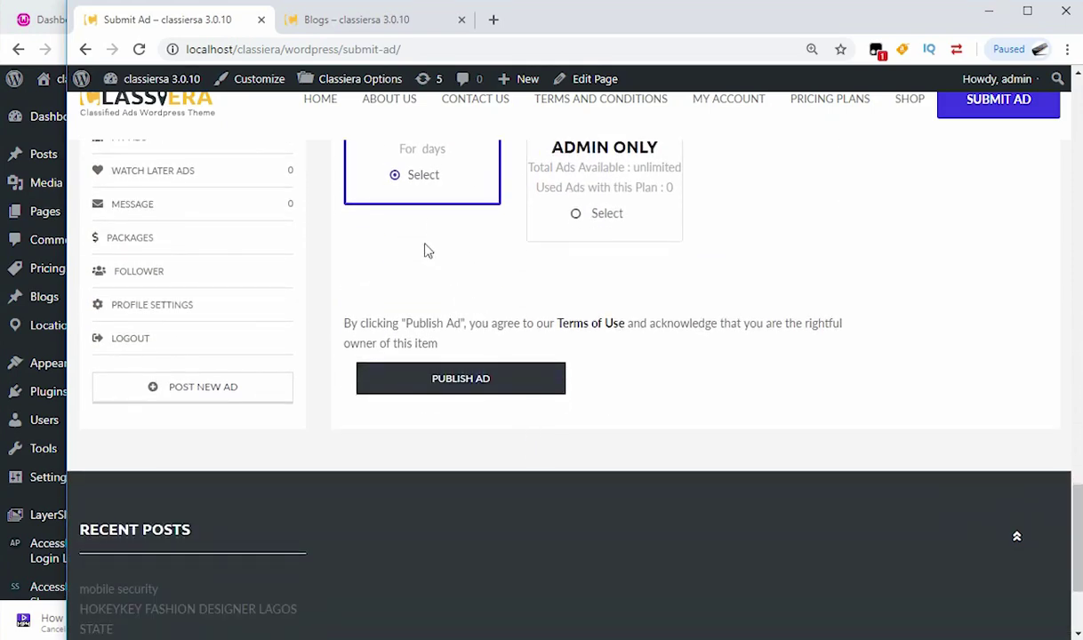
left_click(460, 381)
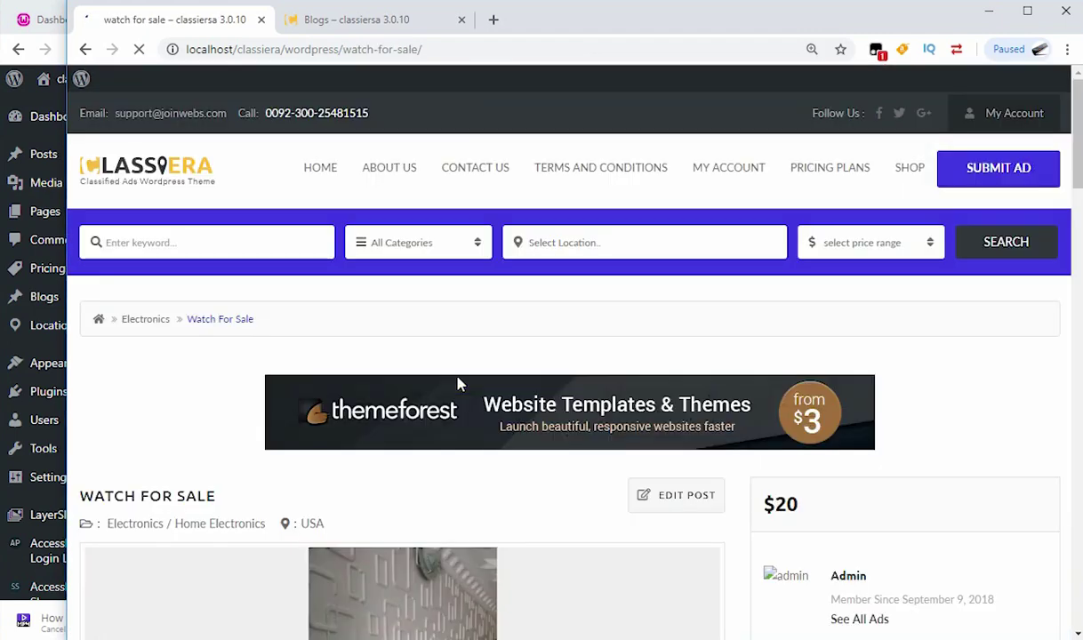
Step: Review the published Watch For Sale ad page, then go back to the Classiera homepage
scroll(460, 382, "down", 4)
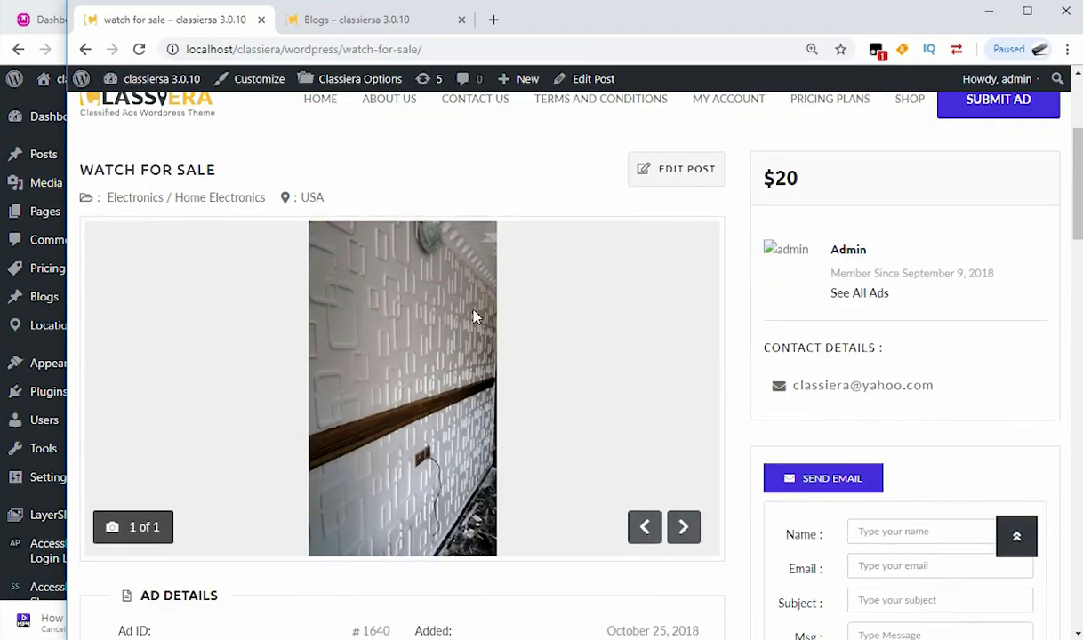
scroll(587, 285, "down", 3)
scroll(626, 341, "up", 4)
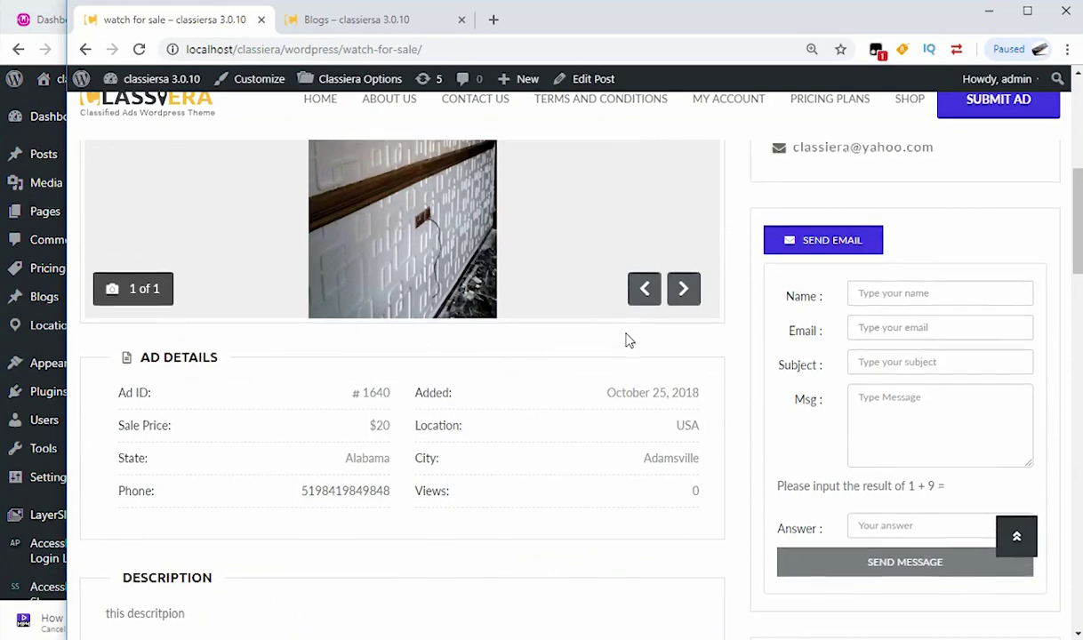
scroll(627, 341, "up", 3)
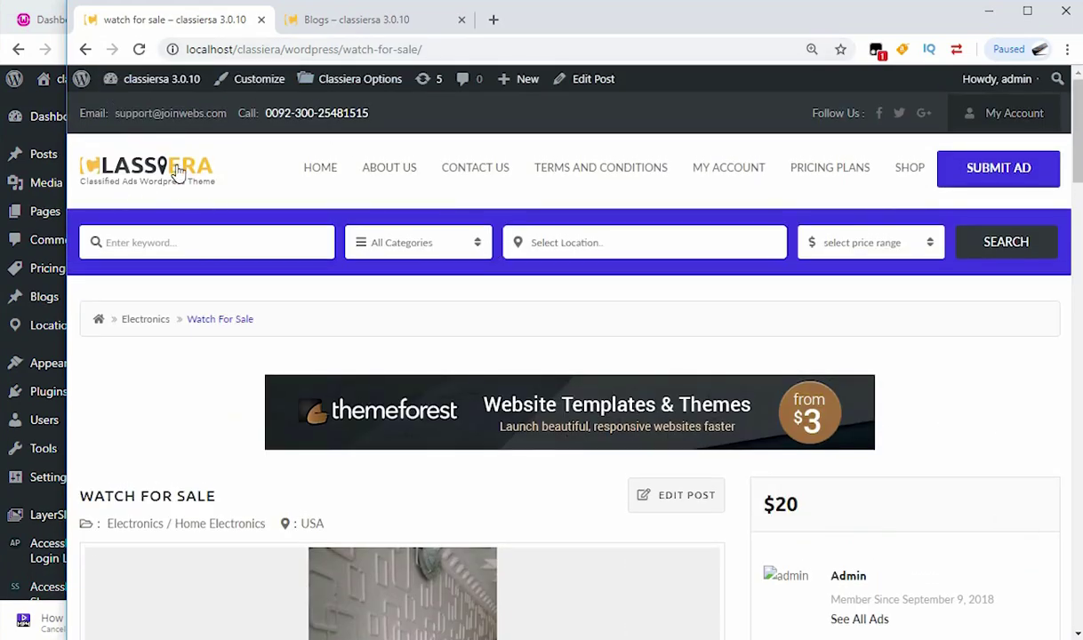
scroll(475, 402, "down", 4)
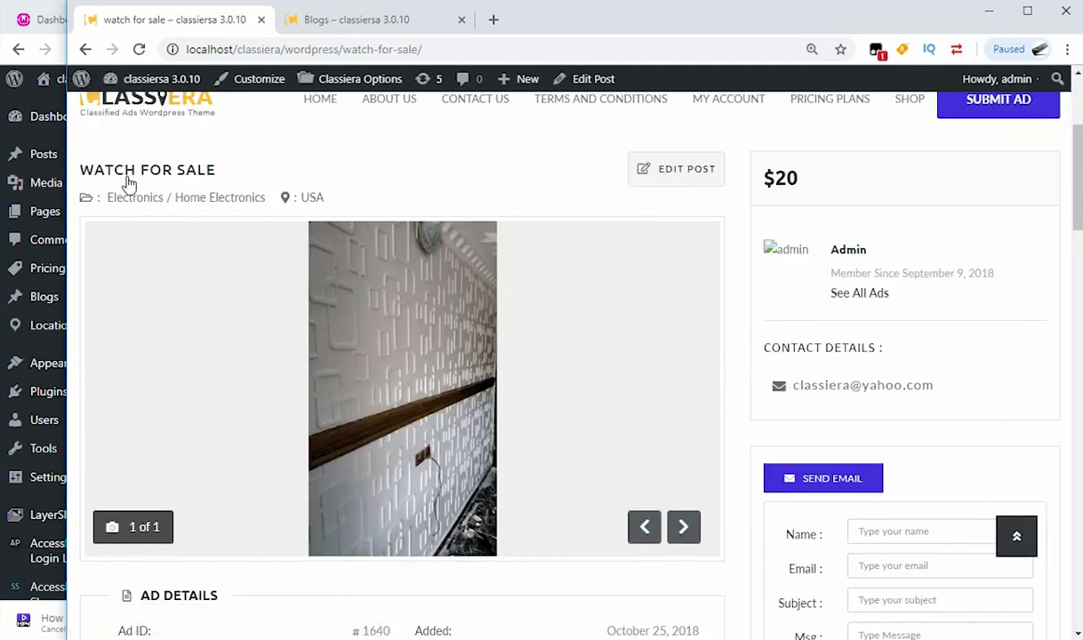
scroll(383, 434, "up", 4)
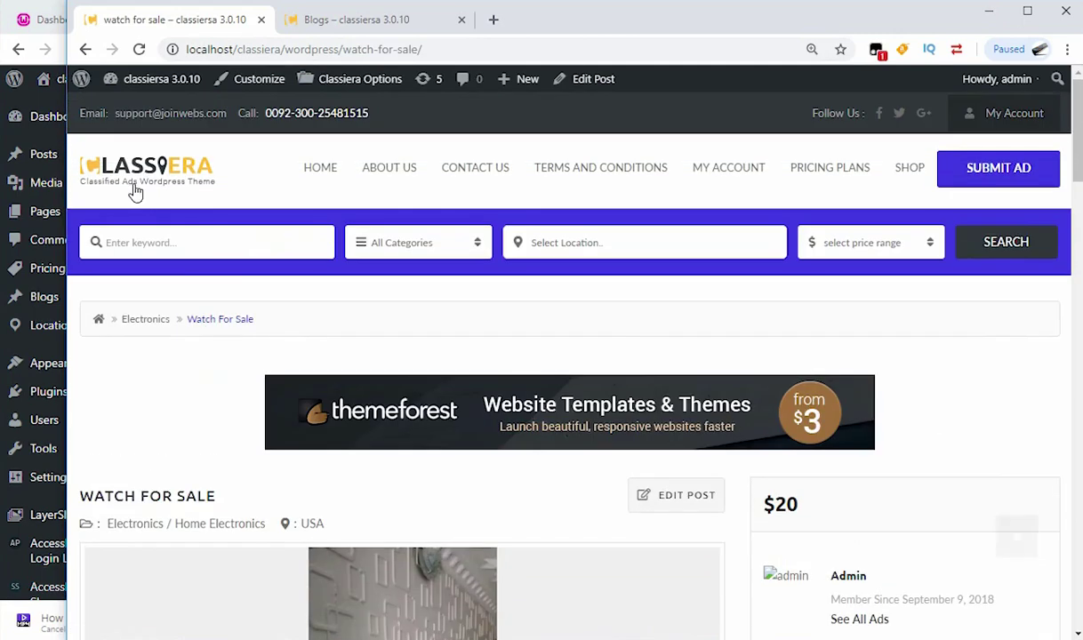
left_click(169, 173)
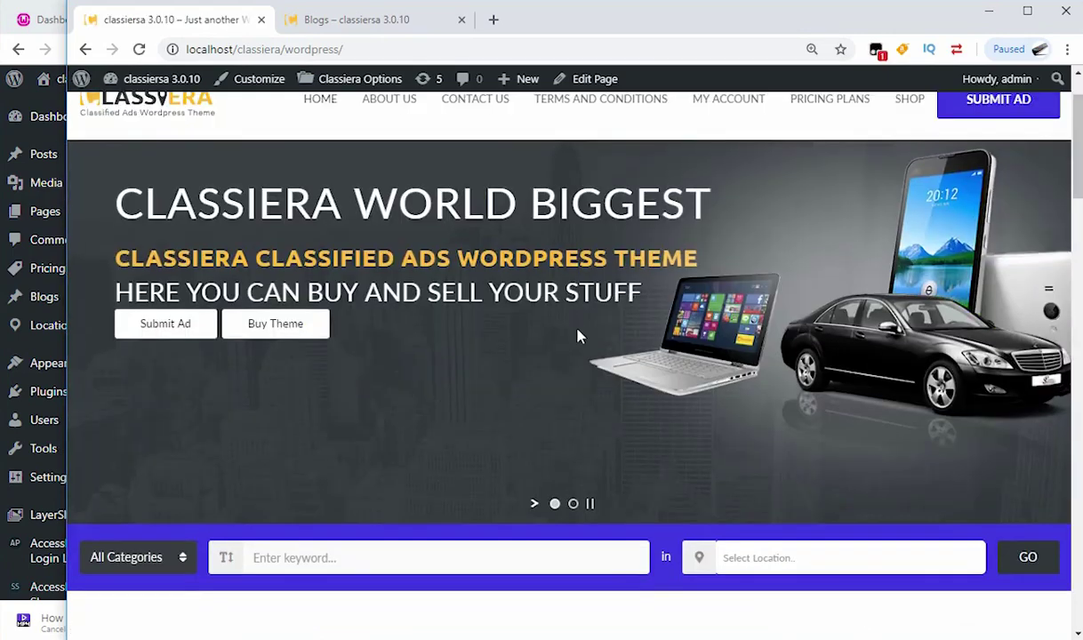
Step: Scroll the homepage Advertisements grid to find the watch for sale ad
scroll(578, 336, "down", 9)
scroll(578, 336, "down", 6)
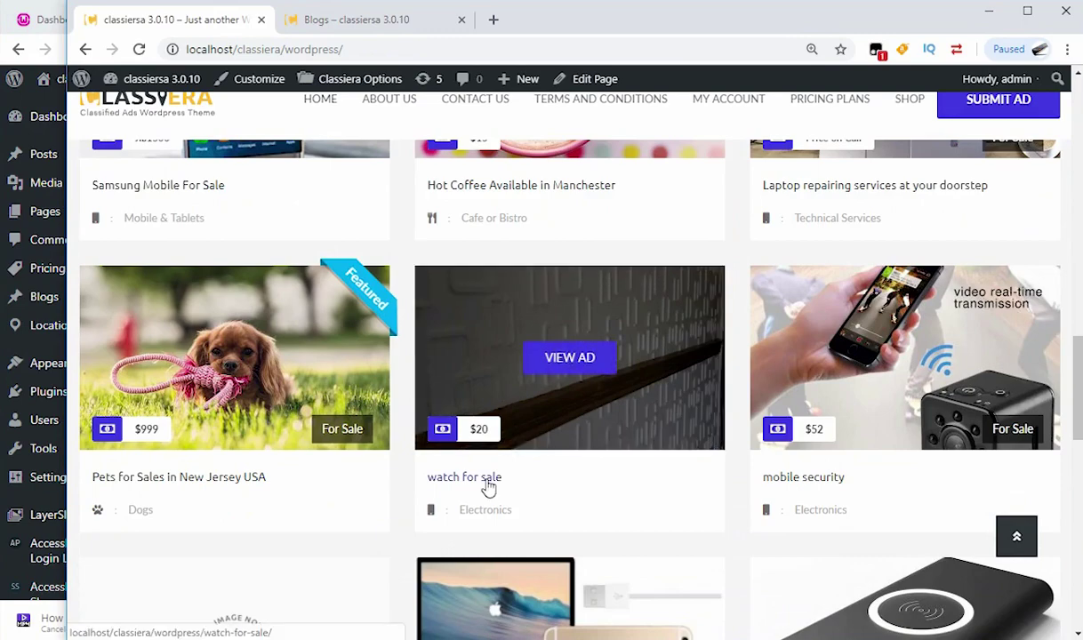
scroll(492, 485, "up", 2)
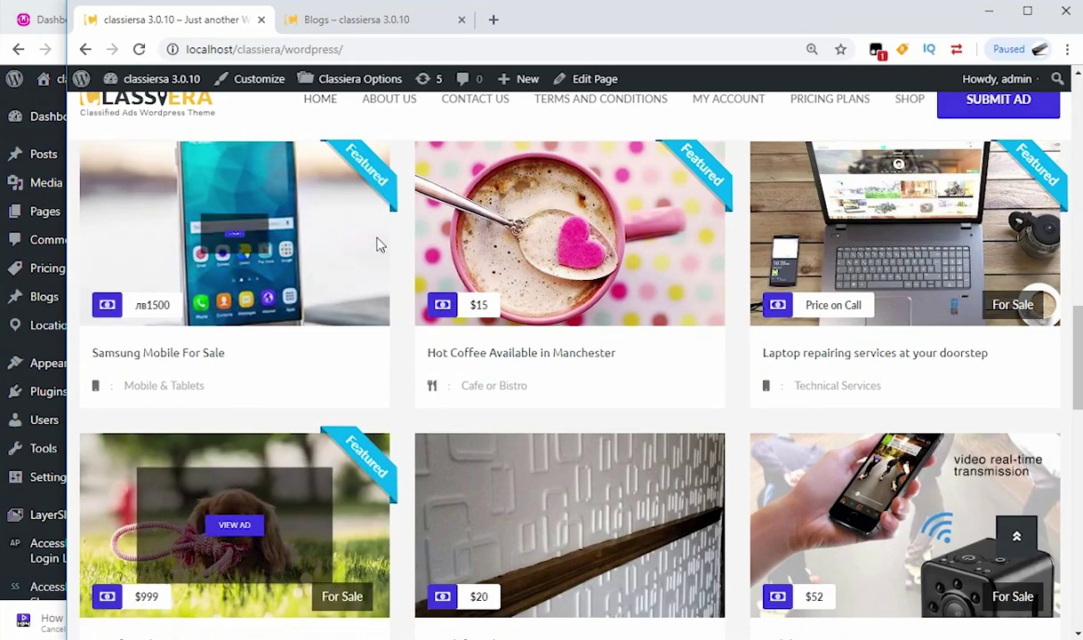
scroll(400, 378, "down", 3)
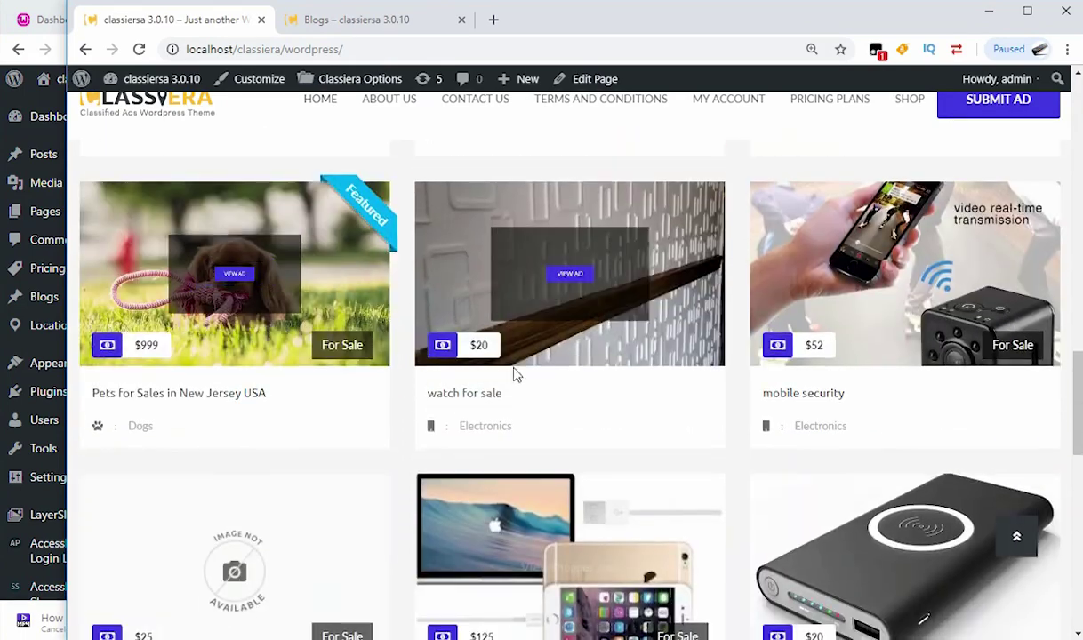
scroll(569, 316, "down", 3)
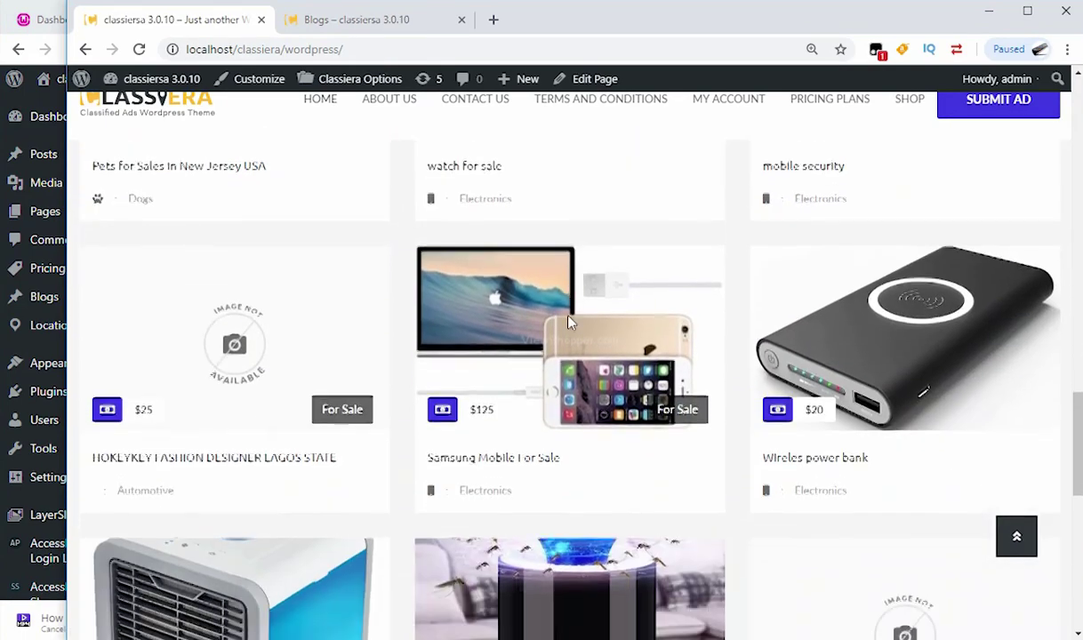
scroll(570, 322, "up", 4)
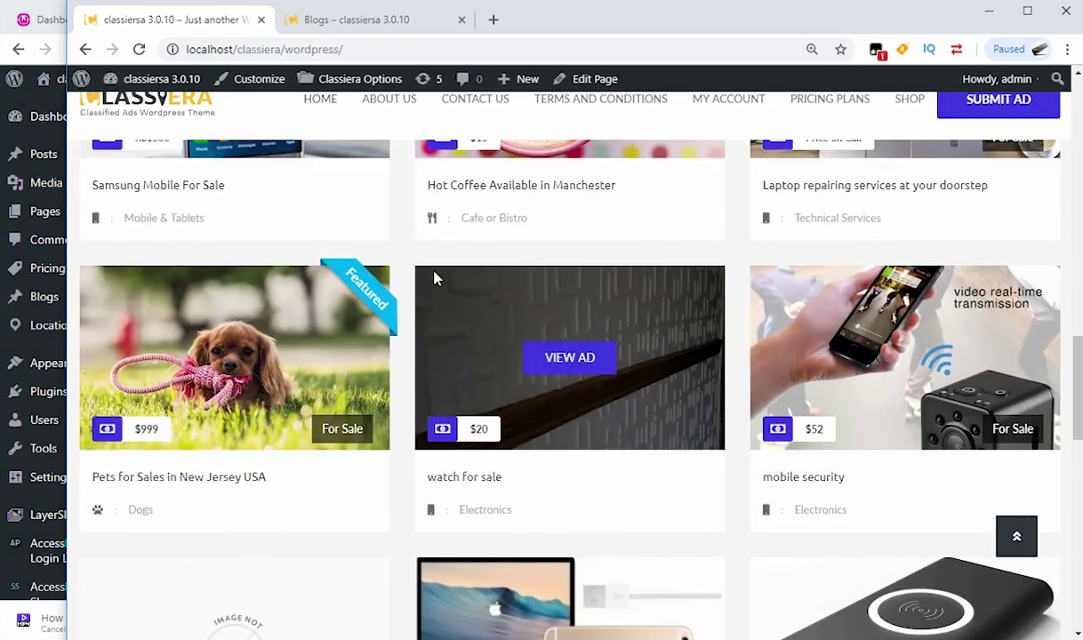
scroll(519, 379, "down", 2)
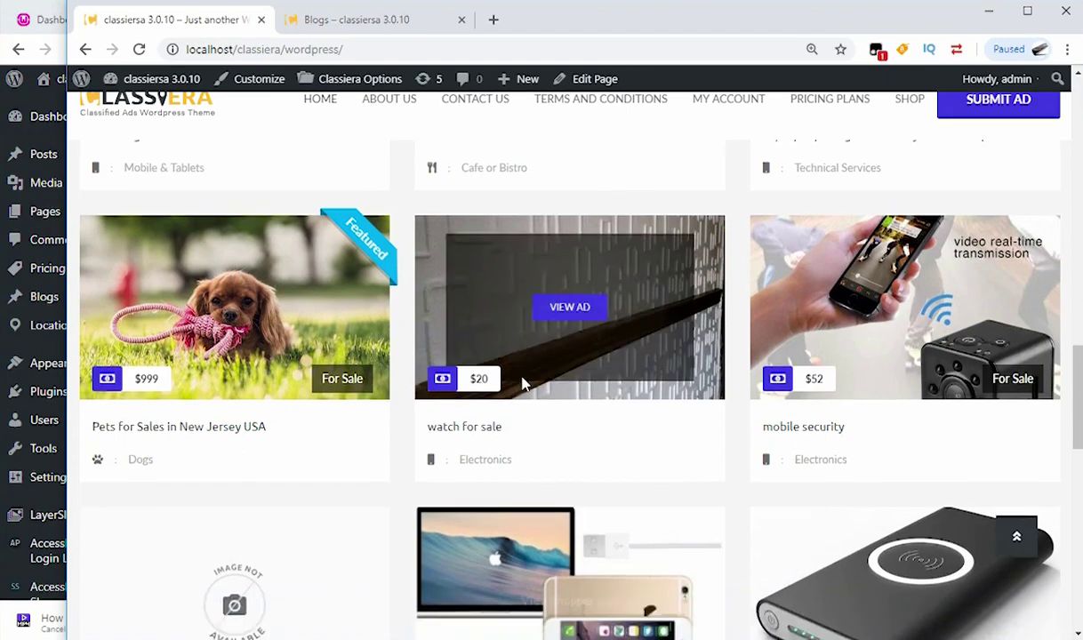
Step: Glance at the Classiera Options admin window, then scroll through the homepage ads again
left_click(5, 9)
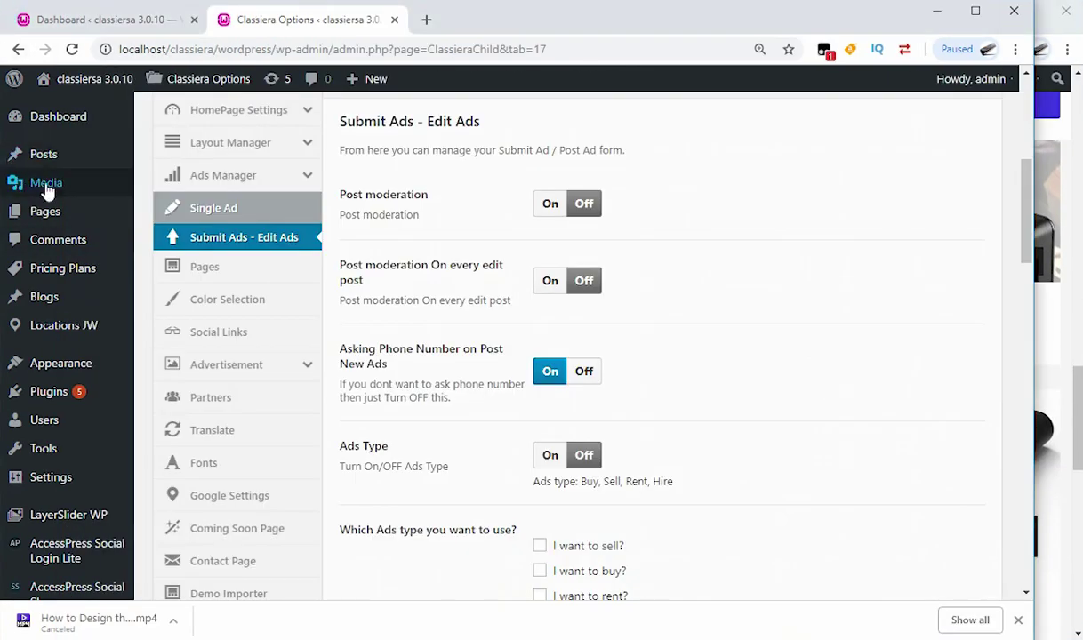
mouse_move(55, 163)
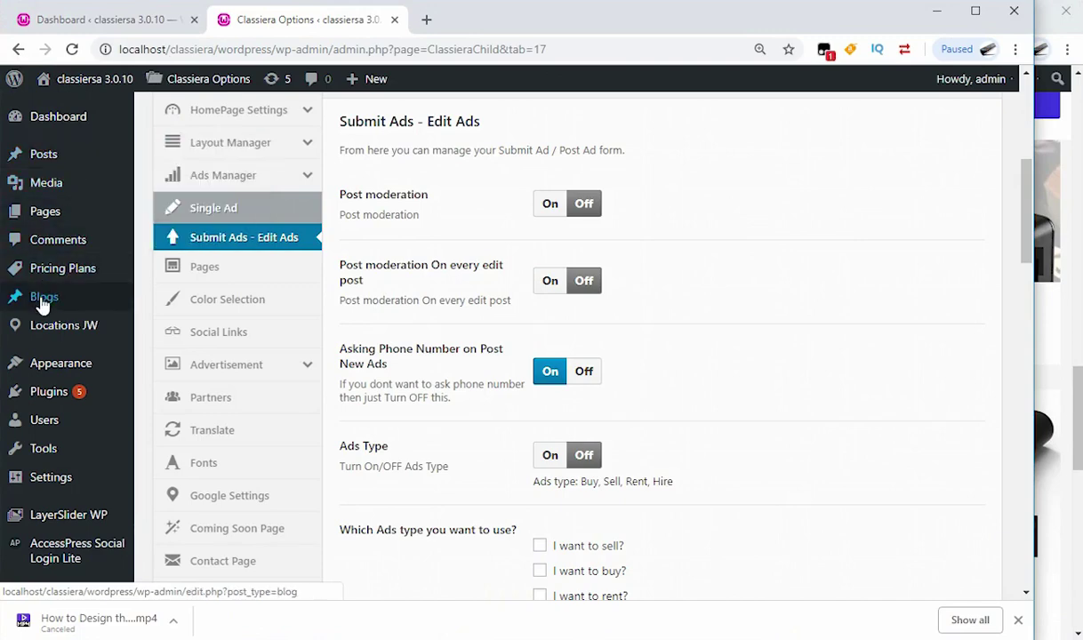
mouse_move(70, 303)
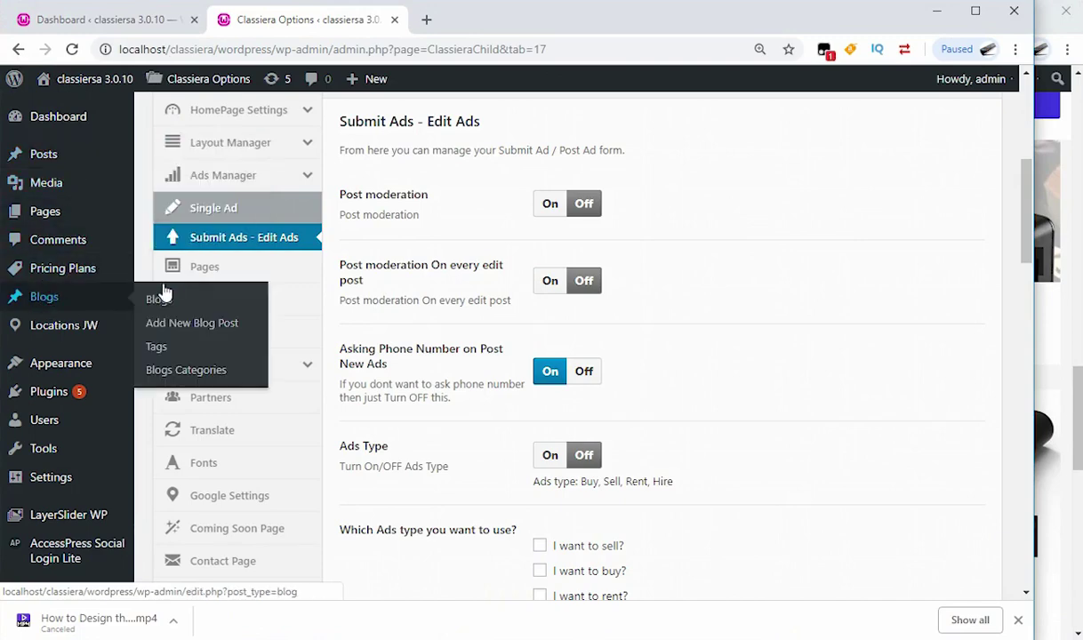
left_click(1079, 147)
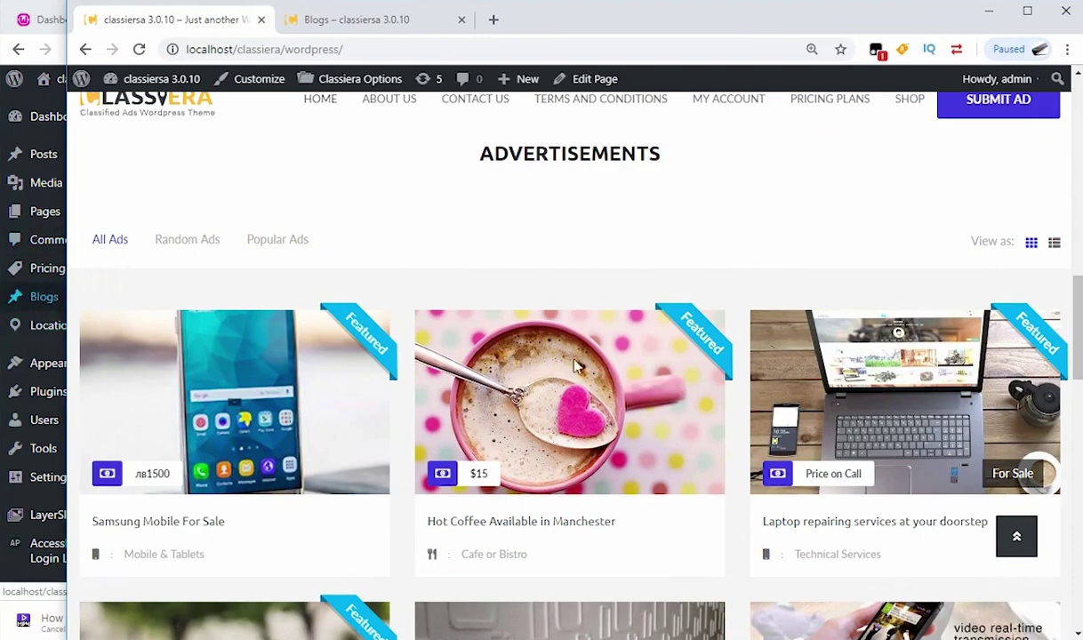
scroll(580, 365, "down", 10)
scroll(580, 366, "down", 4)
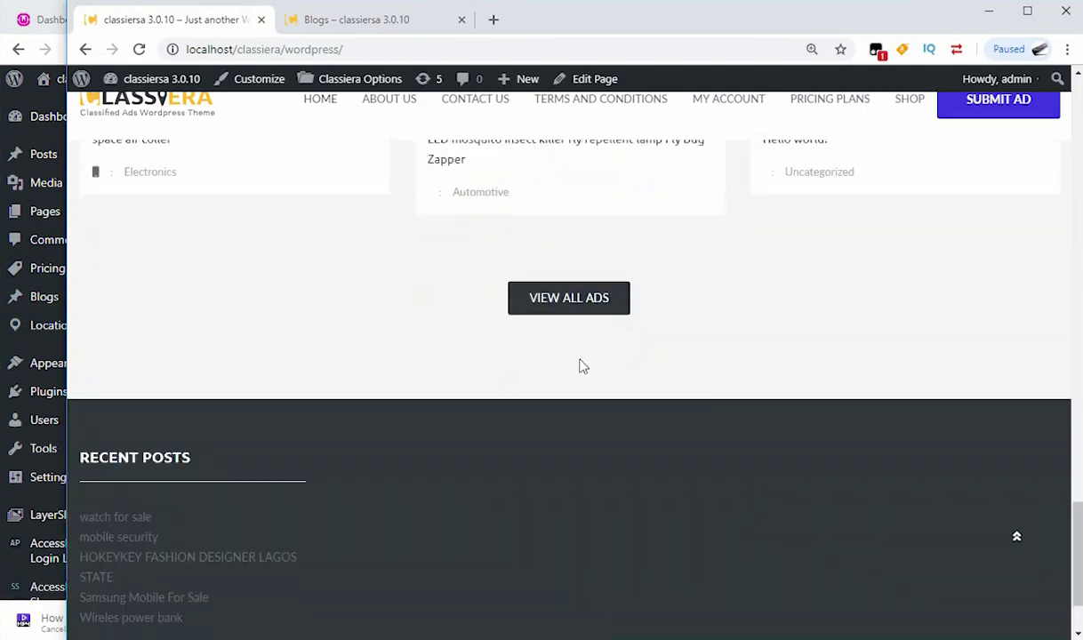
scroll(521, 238, "up", 1)
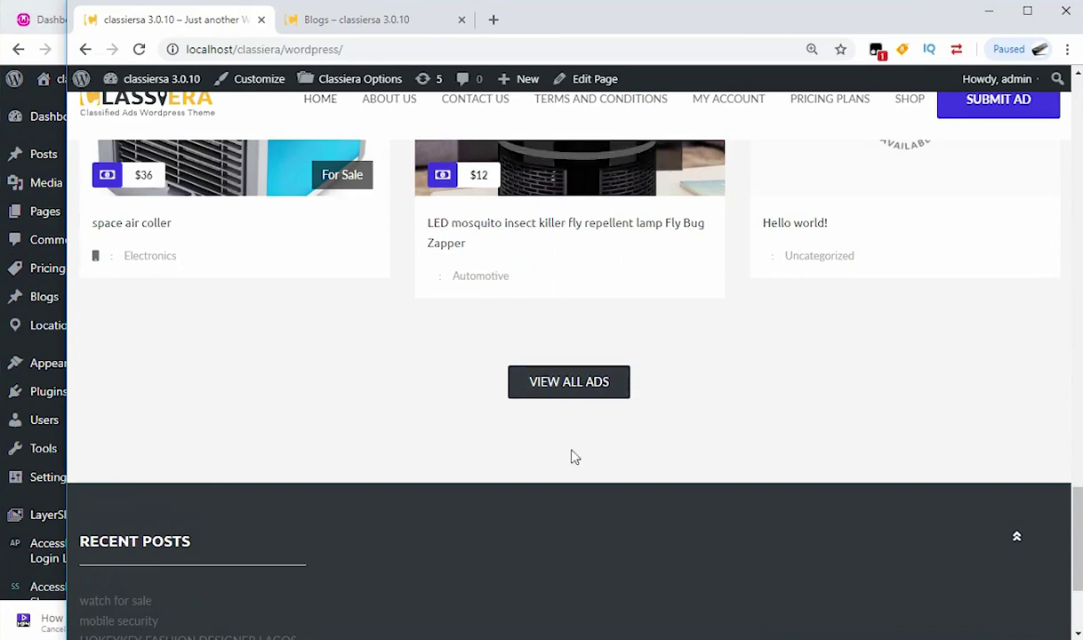
scroll(574, 530, "up", 1)
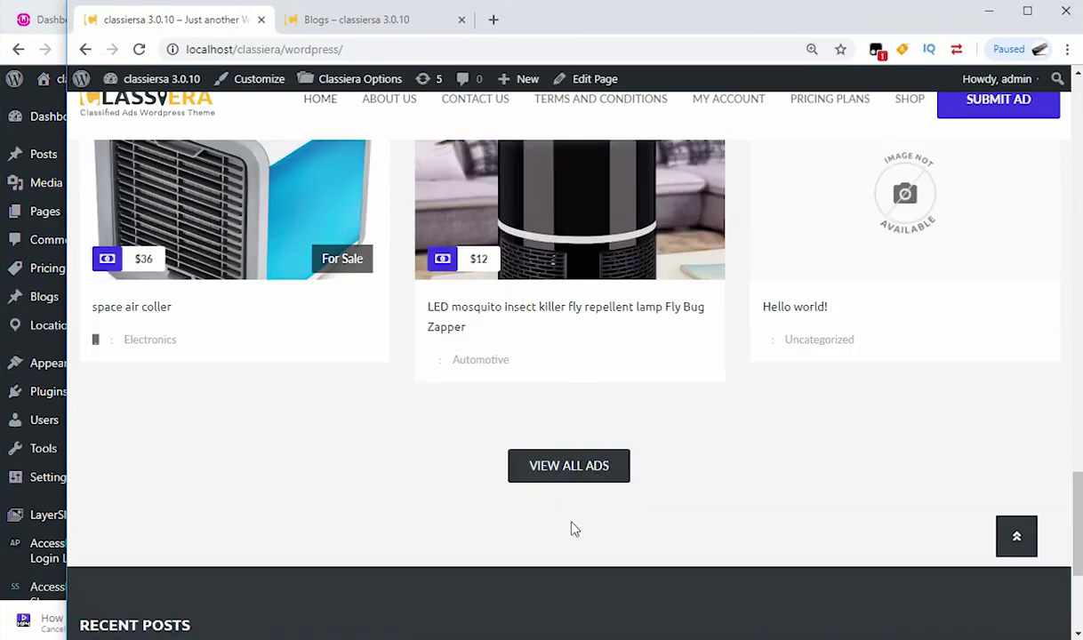
scroll(543, 534, "up", 15)
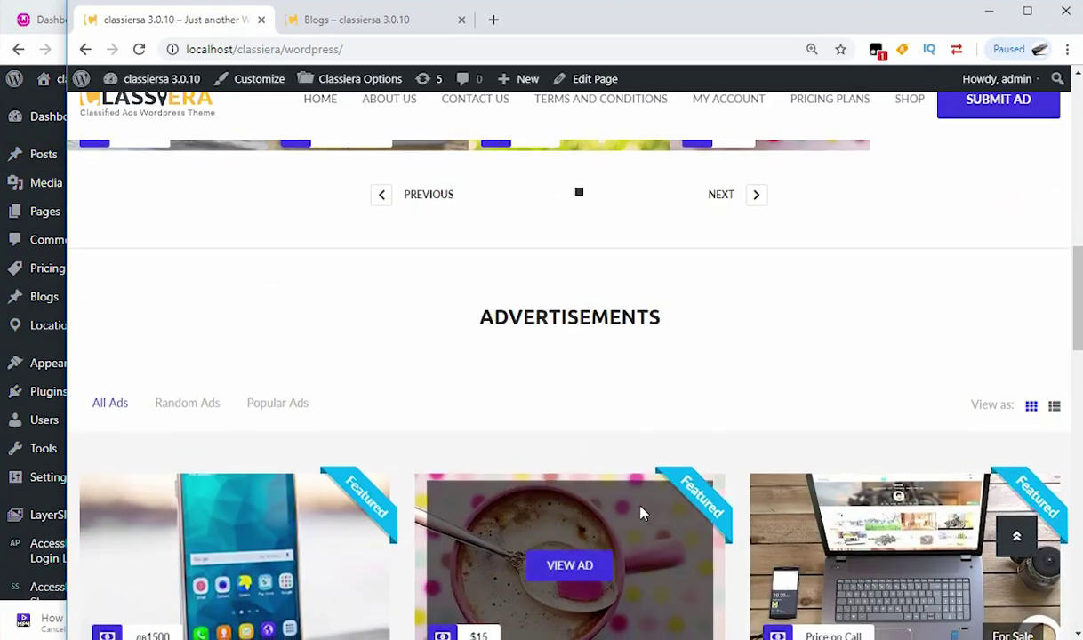
scroll(641, 513, "down", 3)
scroll(641, 513, "down", 5)
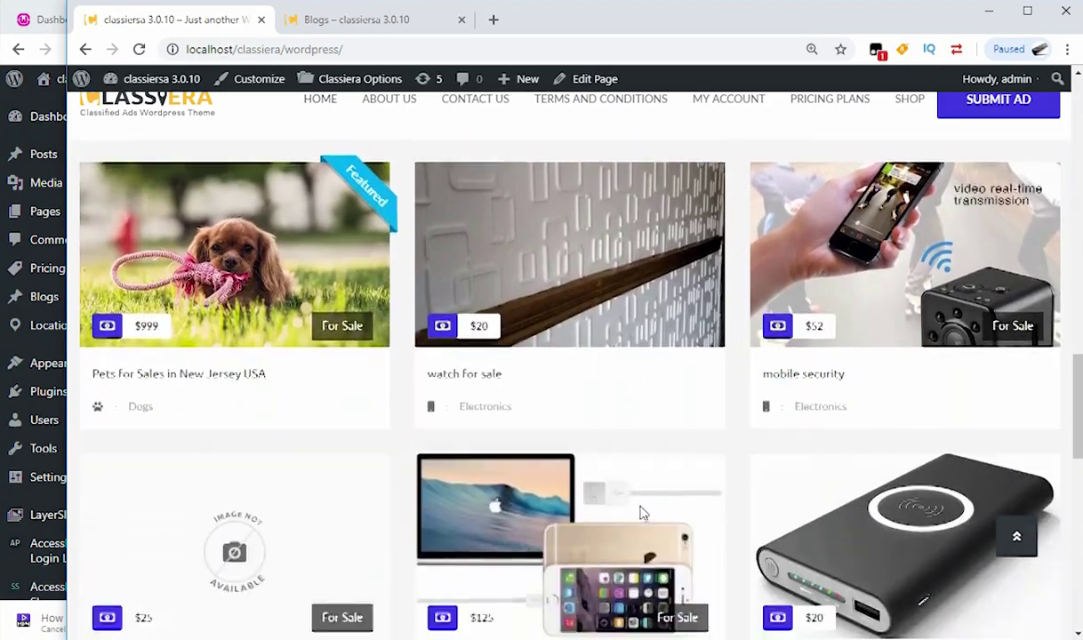
scroll(641, 513, "down", 8)
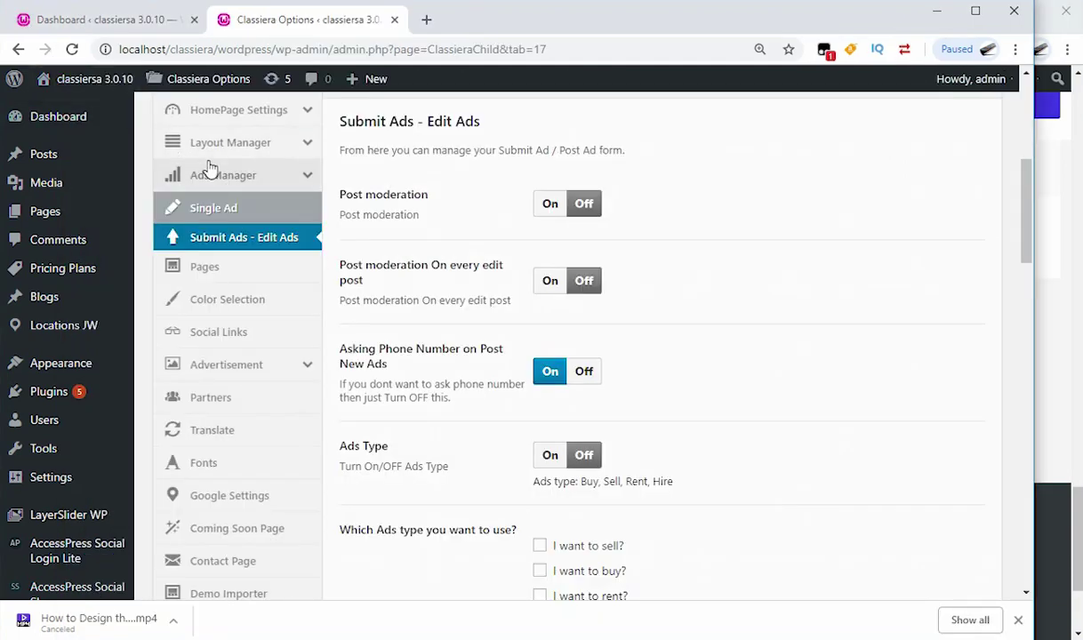
Step: Open Classiera Options > Layout Manager from the Dashboard sidebar
left_click(138, 17)
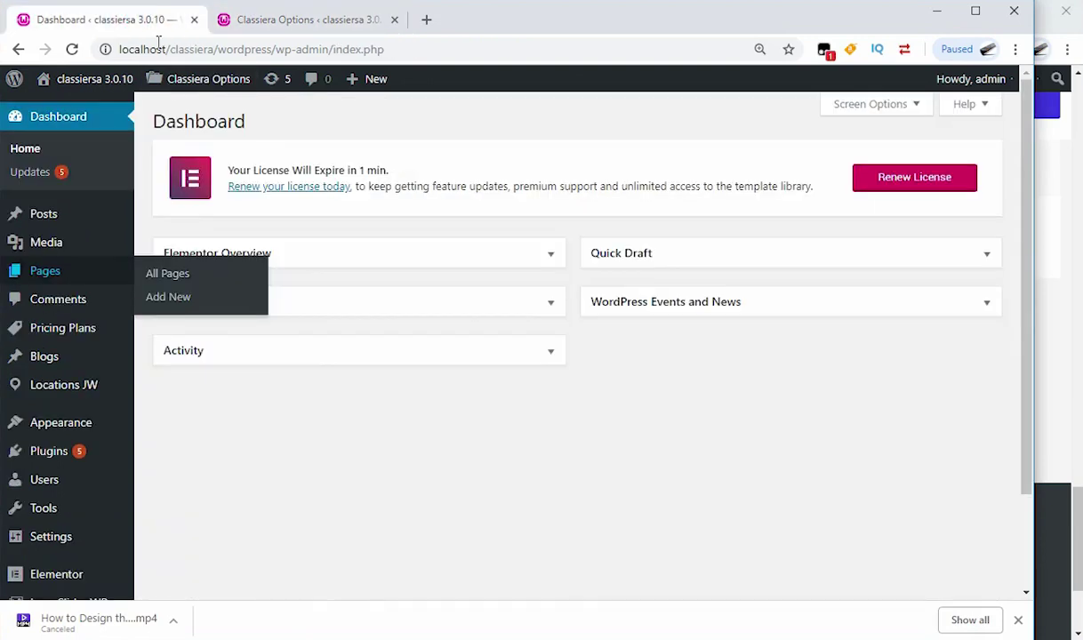
mouse_move(127, 431)
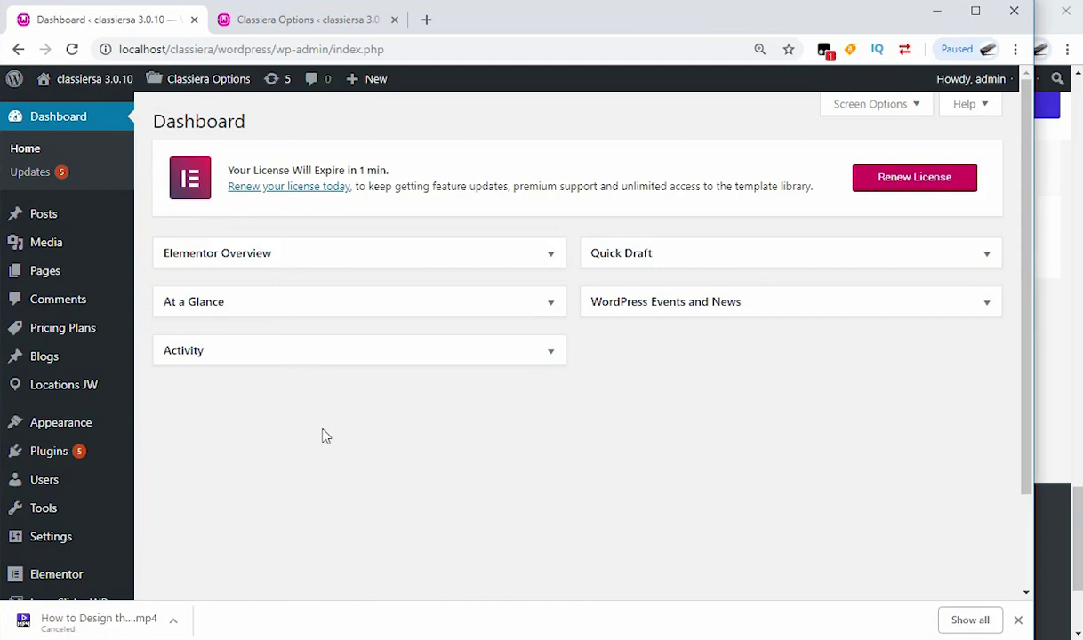
scroll(322, 436, "down", 2)
mouse_move(58, 517)
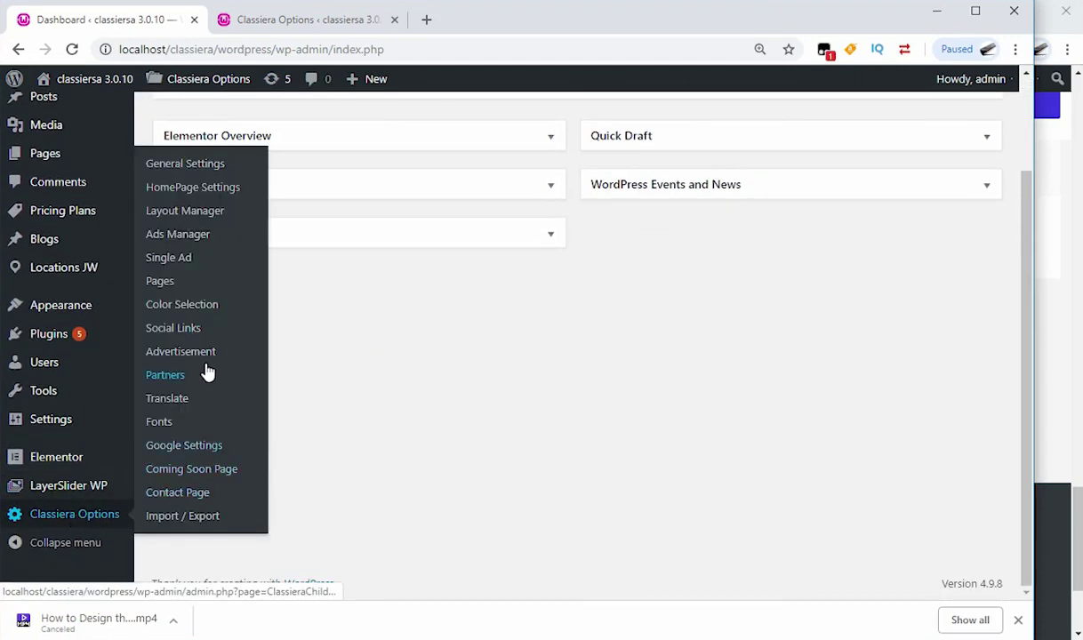
left_click(208, 216)
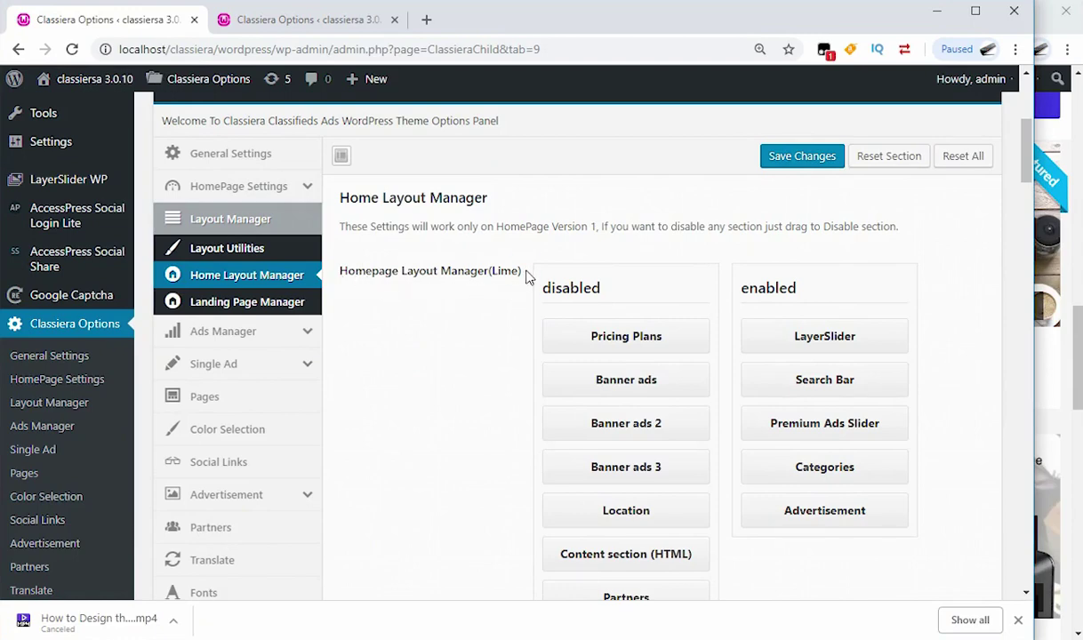
left_click_drag(526, 277, 356, 272)
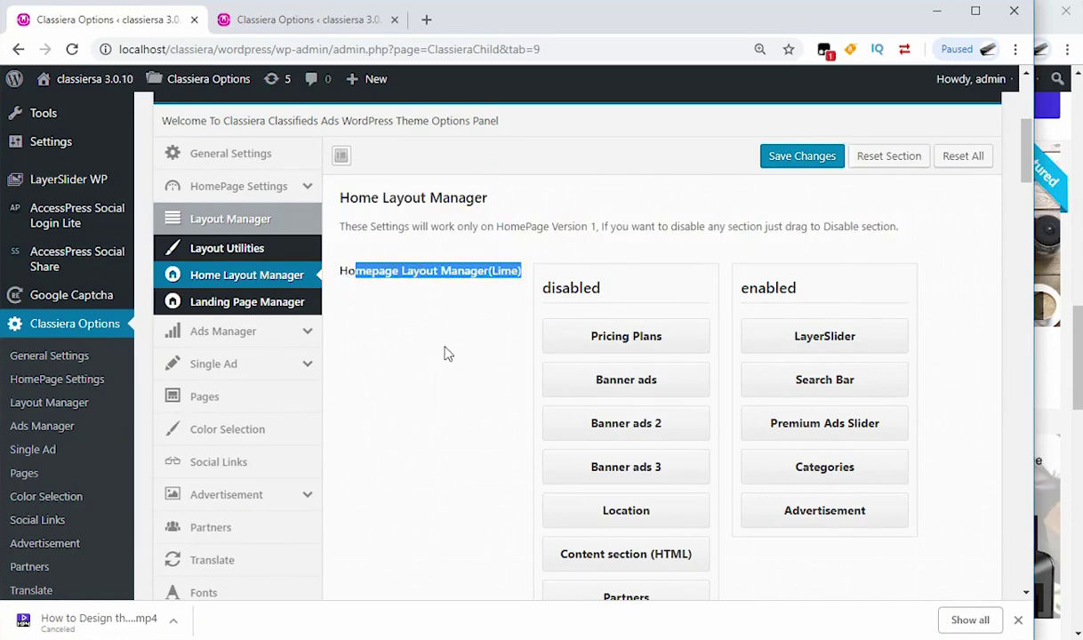
scroll(806, 394, "down", 2)
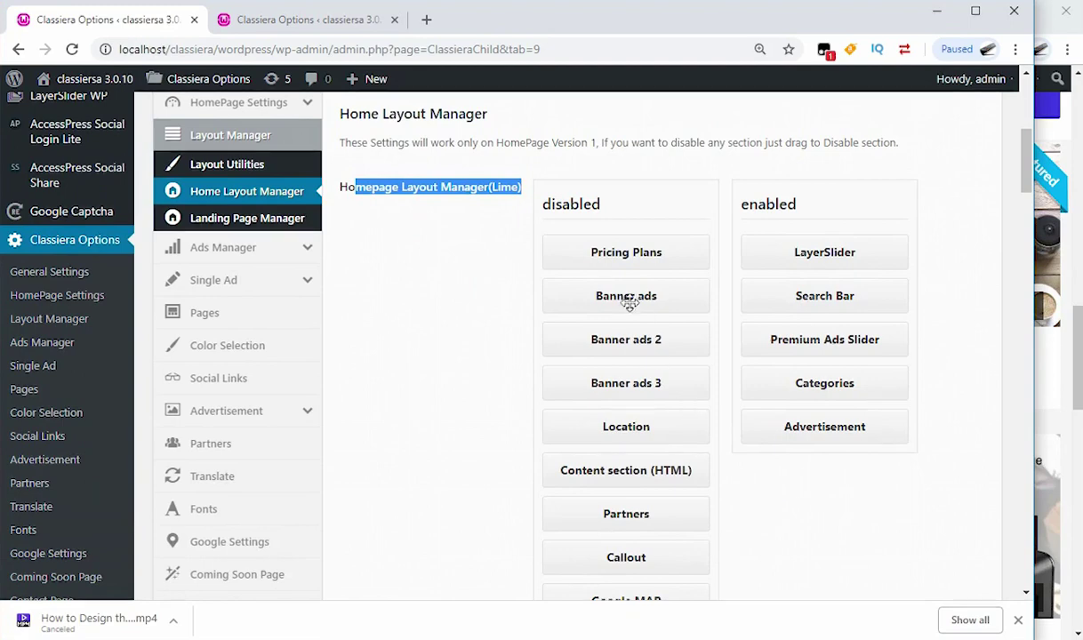
scroll(609, 480, "down", 4)
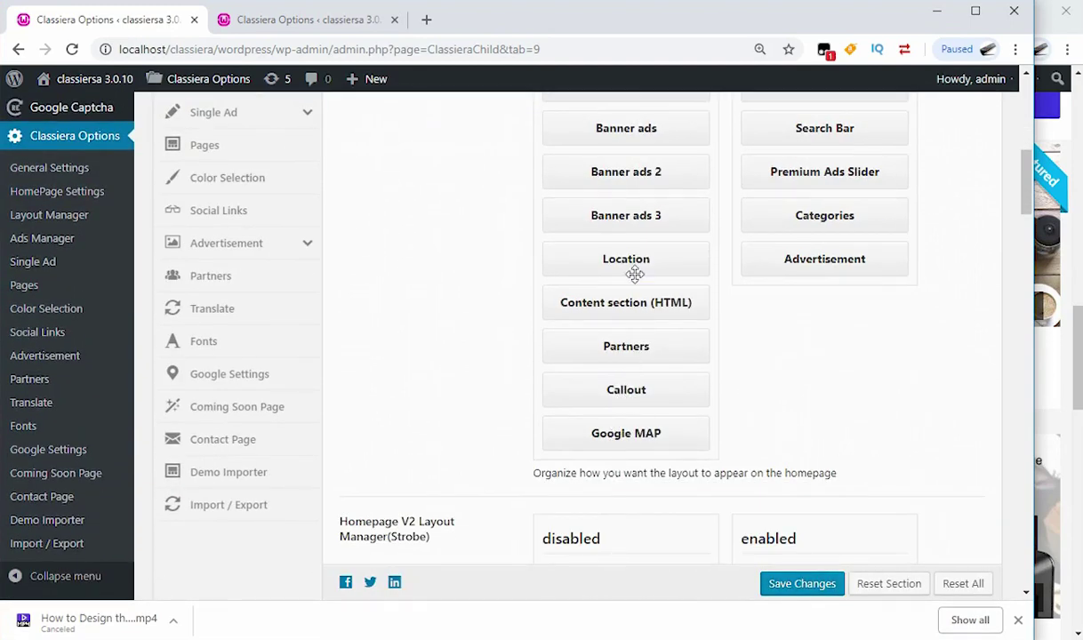
scroll(643, 222, "up", 2)
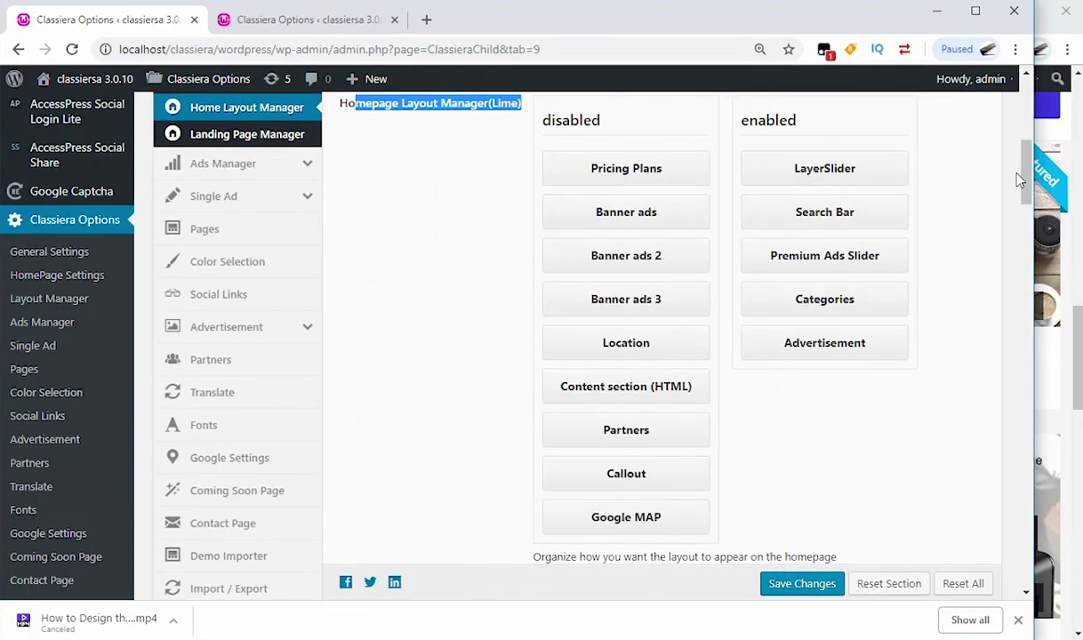
left_click_drag(1020, 181, 1010, 378)
scroll(684, 307, "up", 3)
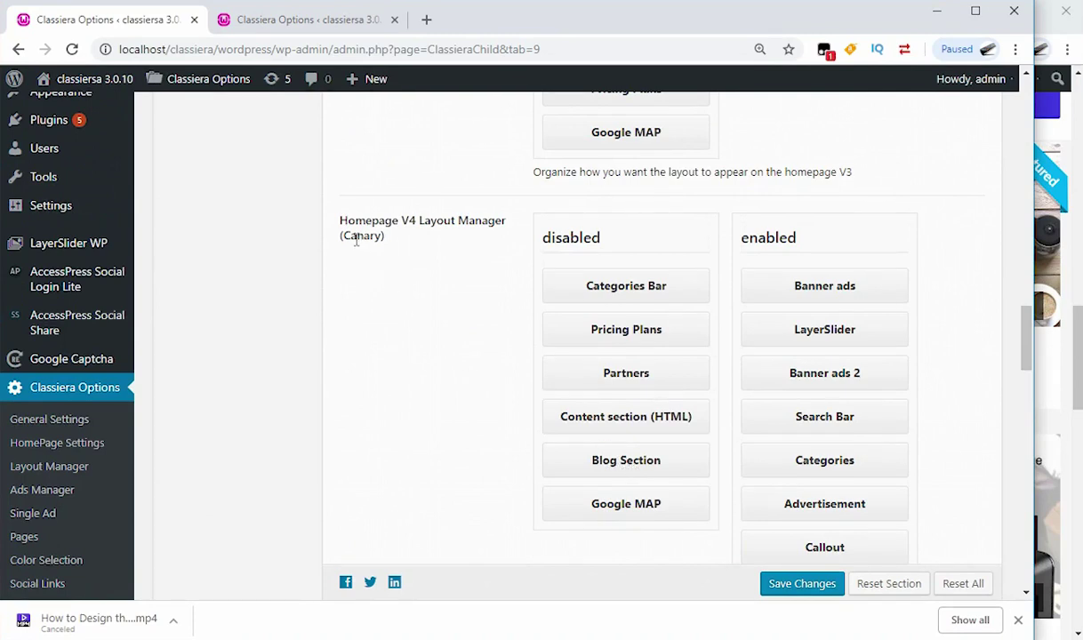
Step: Move Banner ads 2, Callout, Categories and Banner ads 3 to disabled in the Canary layout and save
left_click_drag(347, 235, 383, 240)
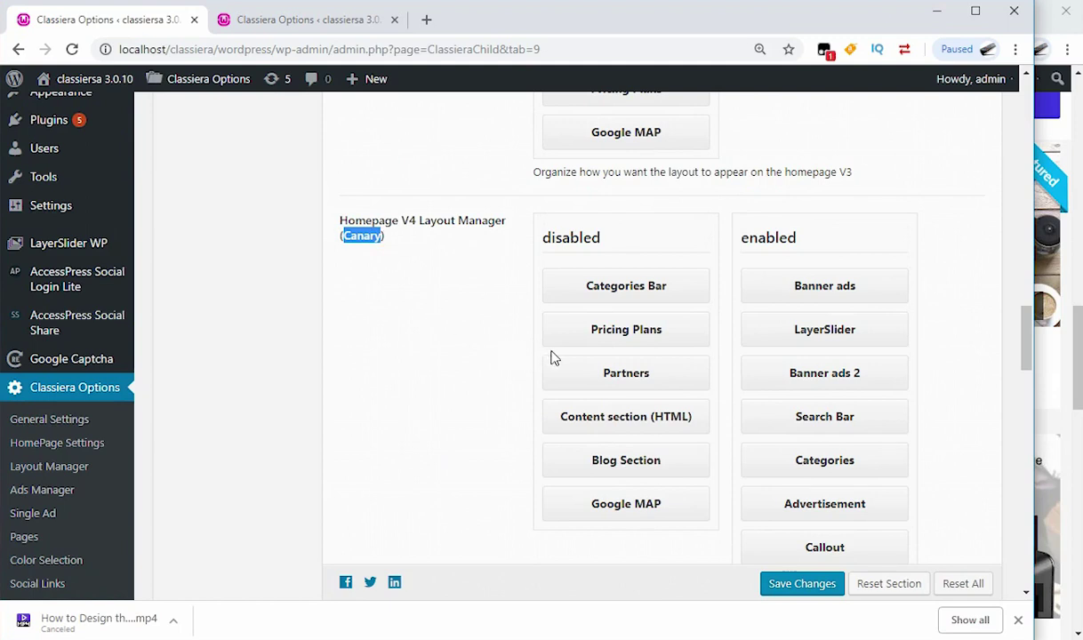
left_click_drag(818, 377, 825, 501)
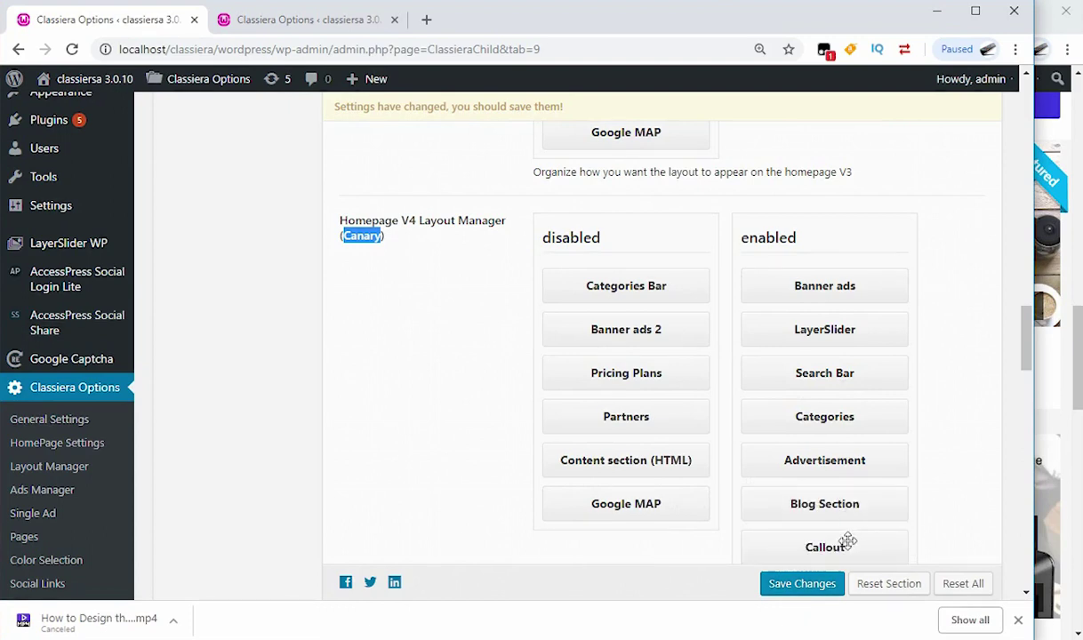
left_click_drag(846, 544, 632, 471)
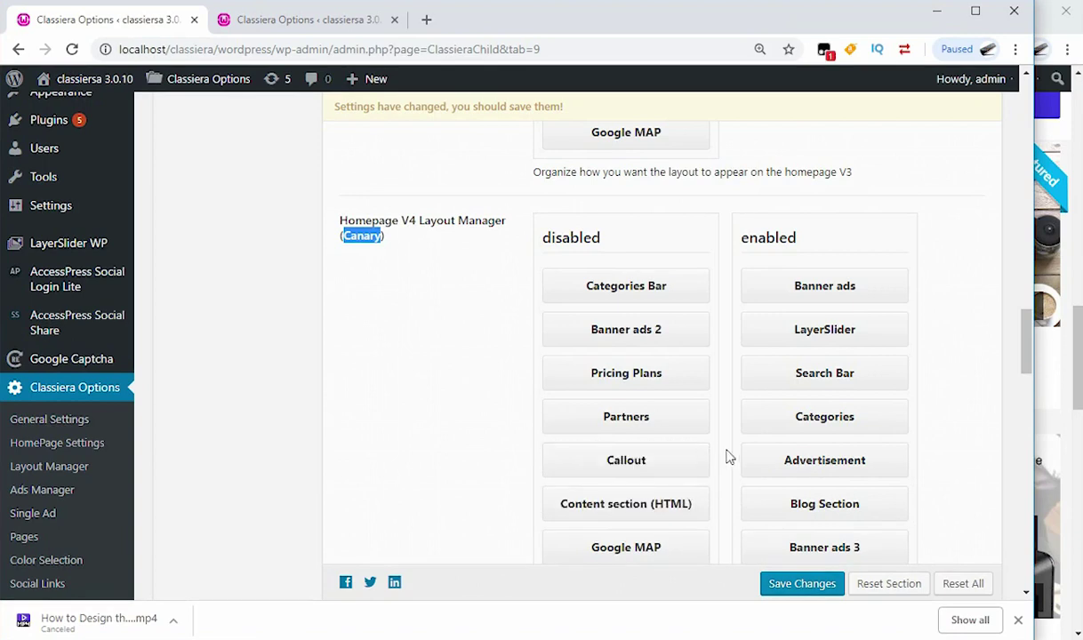
left_click_drag(829, 416, 637, 408)
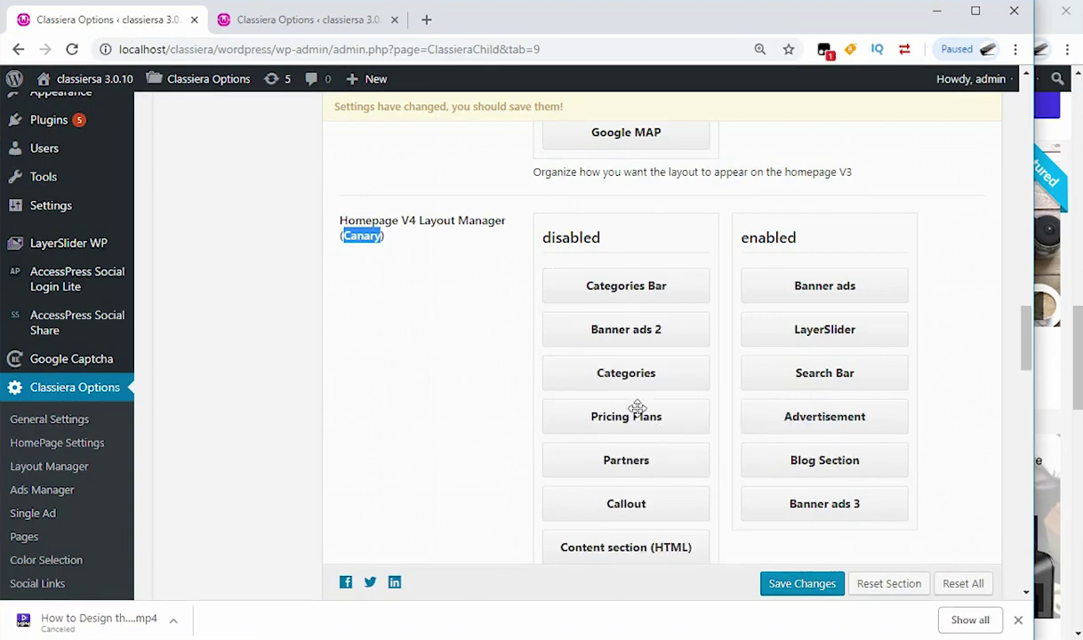
scroll(792, 467, "down", 1)
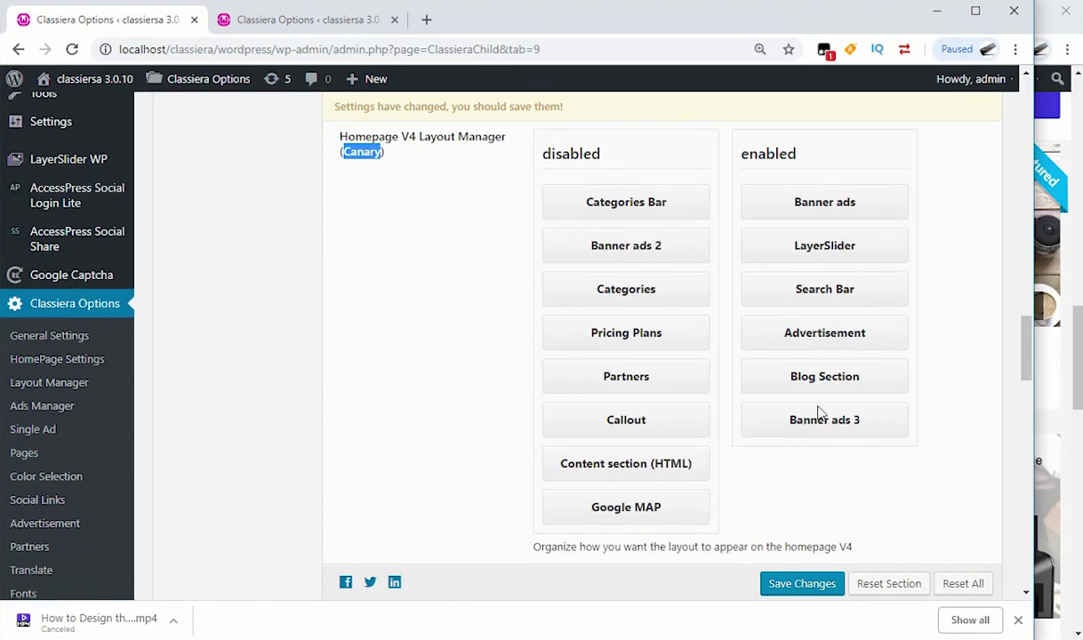
left_click_drag(825, 425, 642, 396)
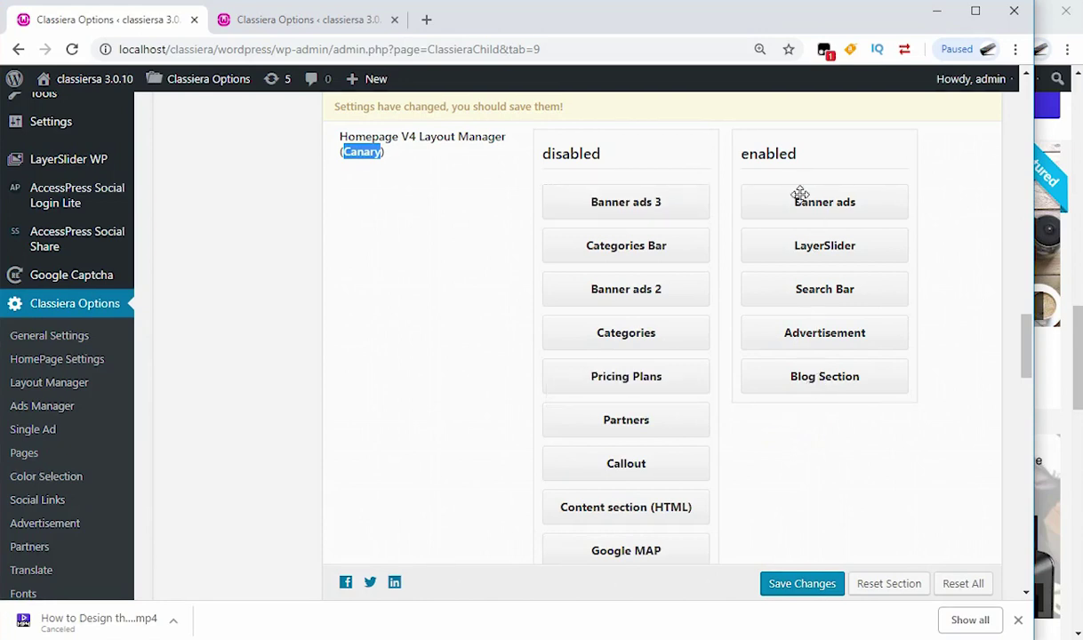
left_click(347, 156)
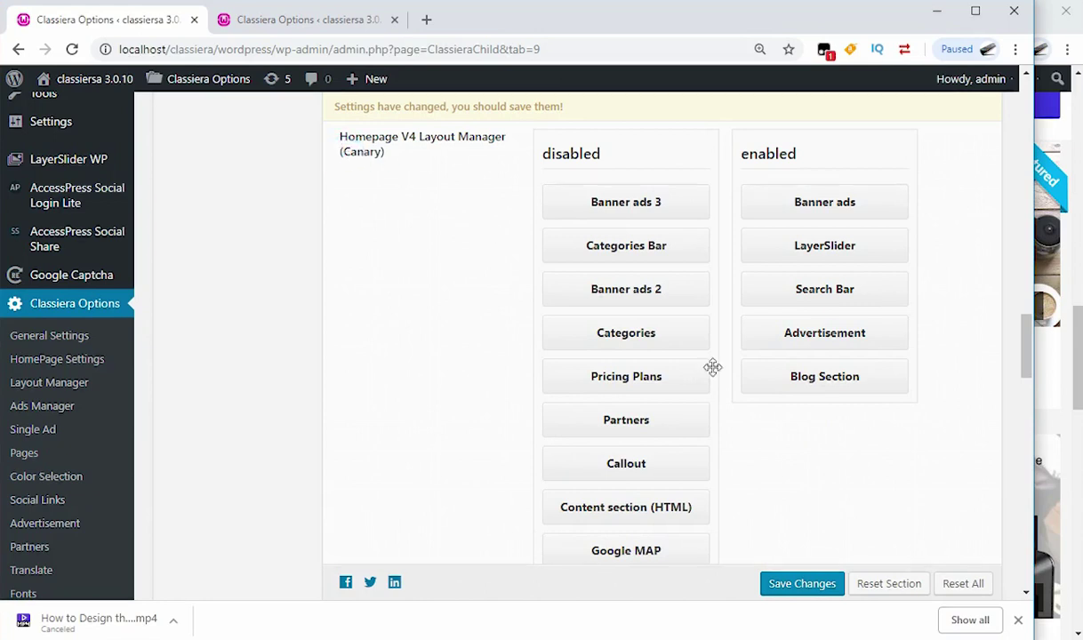
left_click(794, 588)
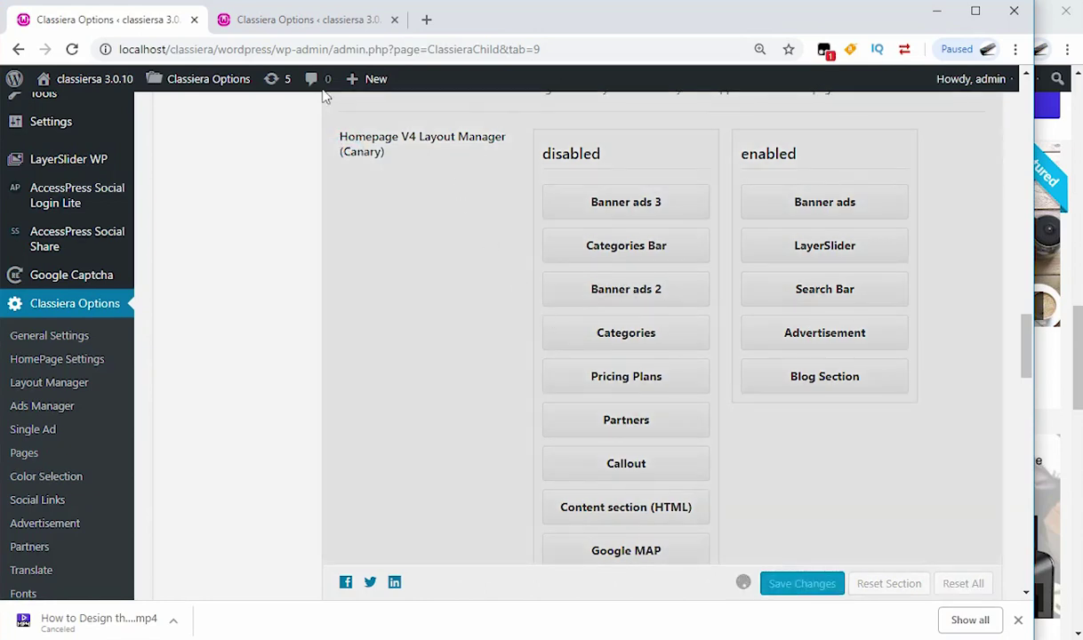
left_click(283, 21)
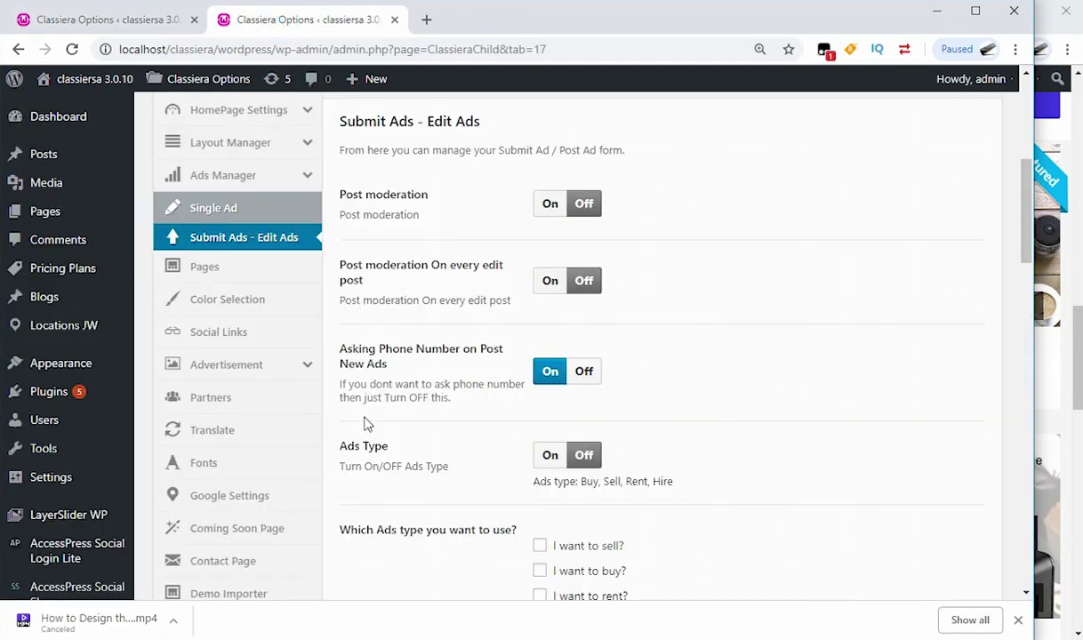
Step: From the All Pages list, open 'Home — Front Page' in the page editor
scroll(491, 374, "up", 5)
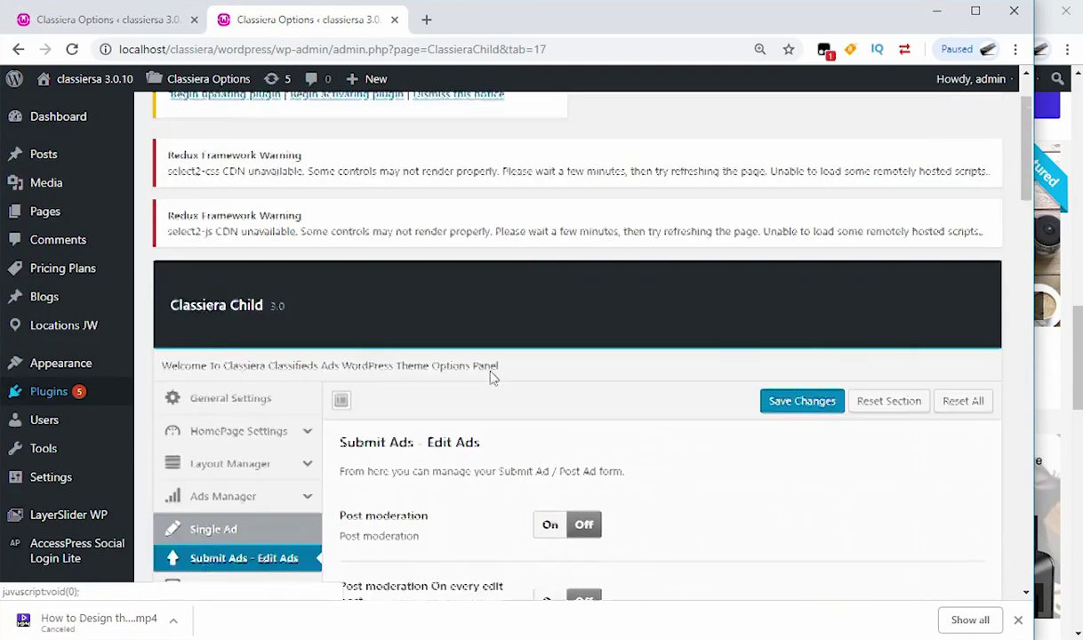
scroll(360, 279, "up", 1)
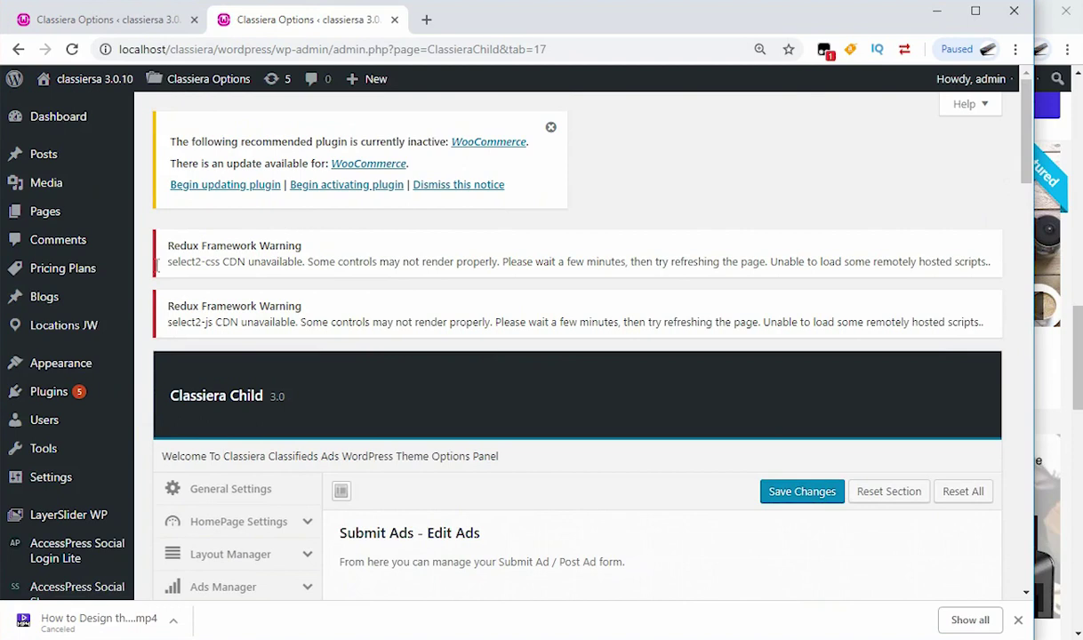
mouse_move(61, 283)
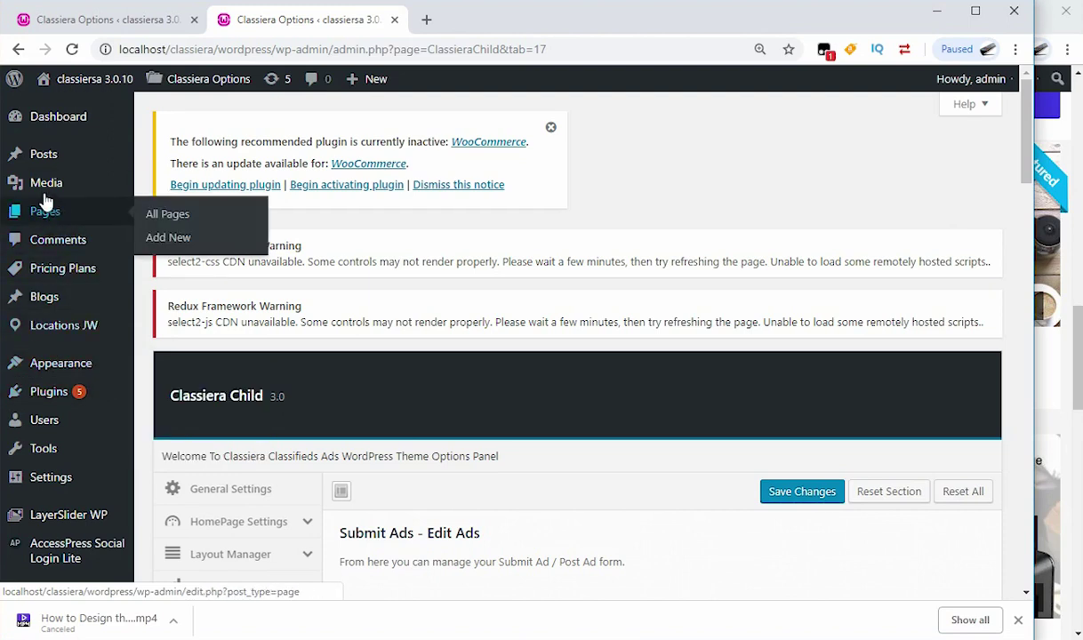
left_click(68, 212)
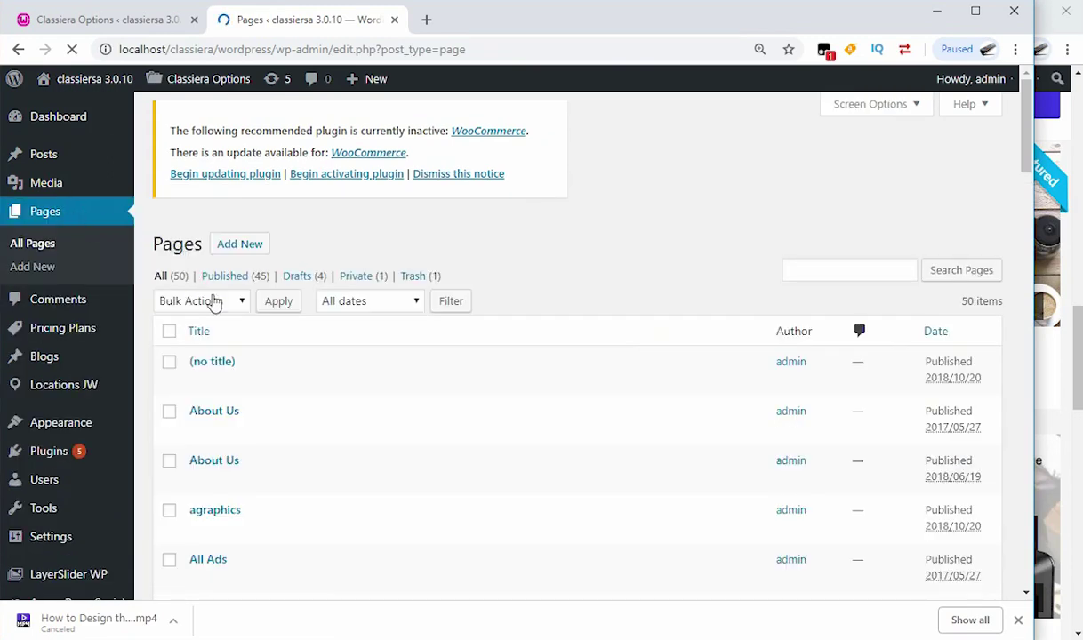
scroll(263, 338, "down", 3)
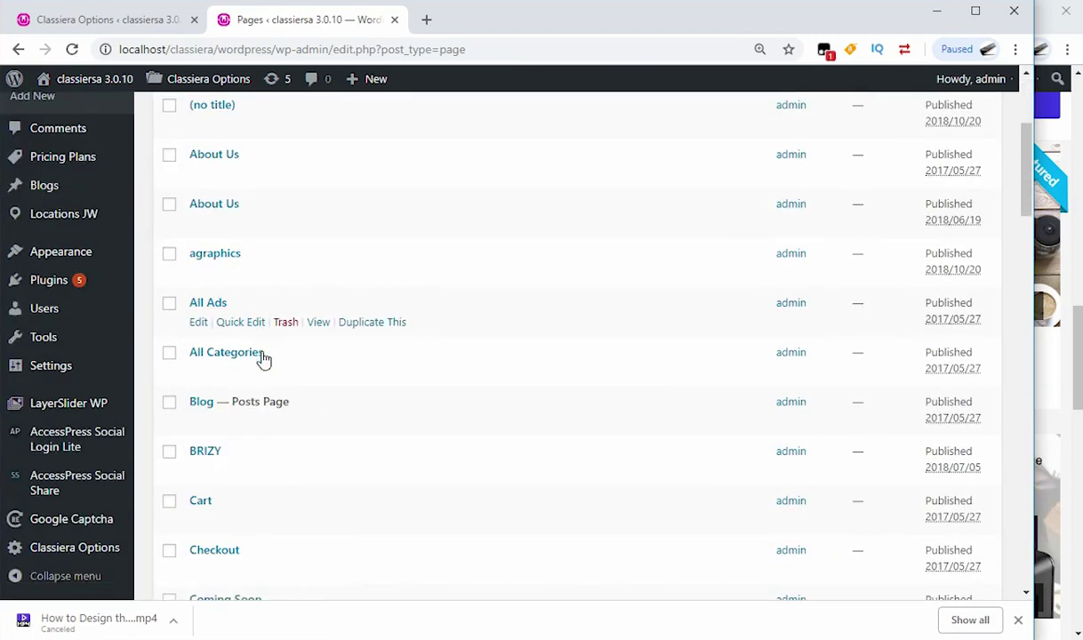
scroll(214, 368, "down", 3)
scroll(233, 368, "down", 3)
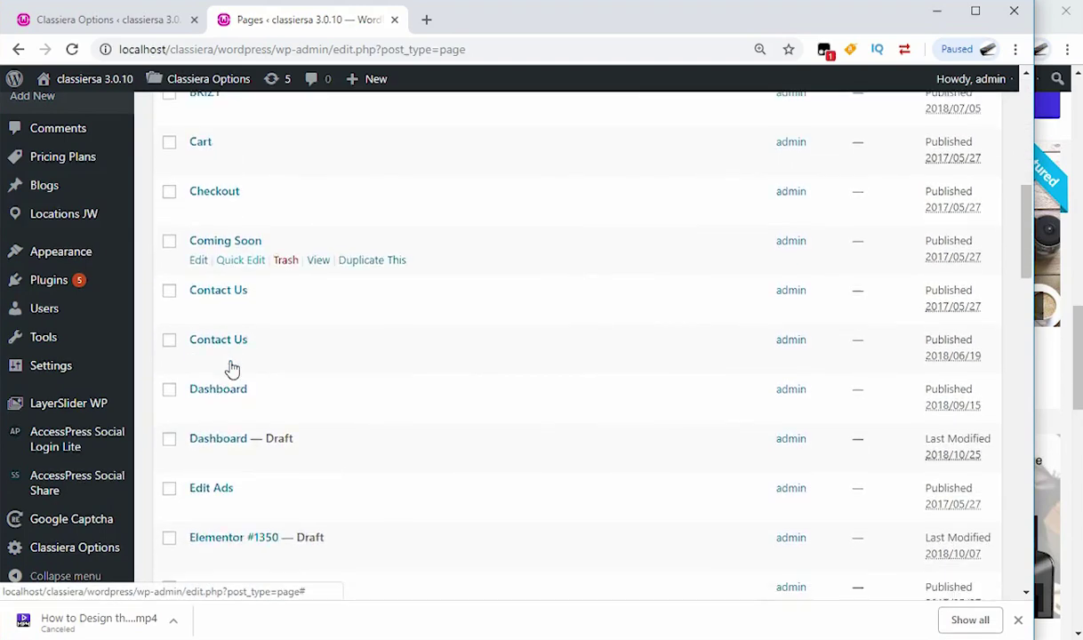
scroll(233, 369, "down", 3)
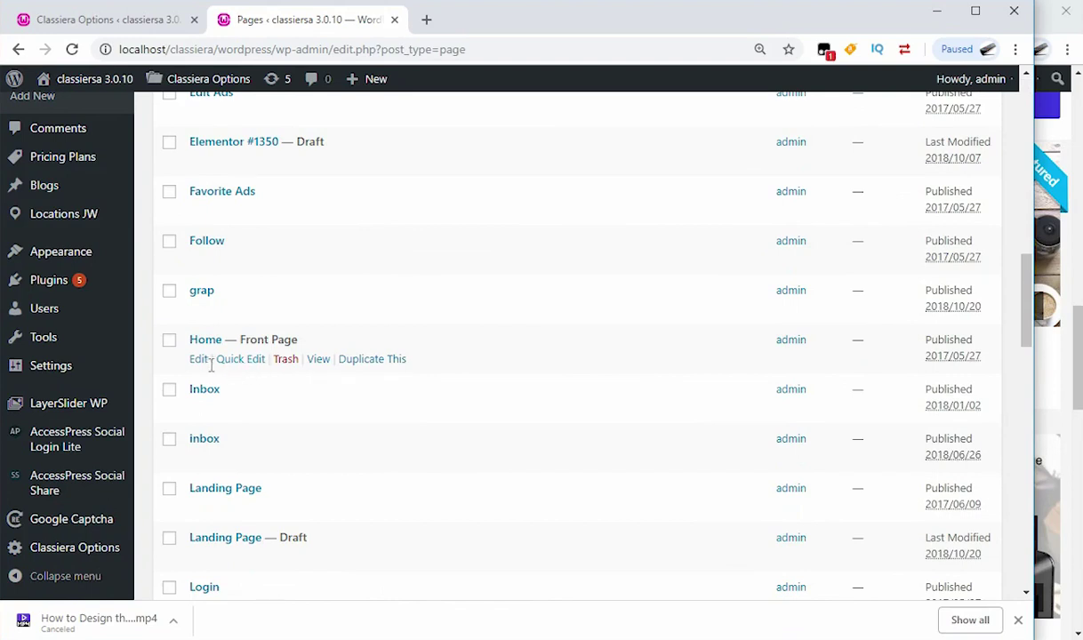
left_click(197, 363)
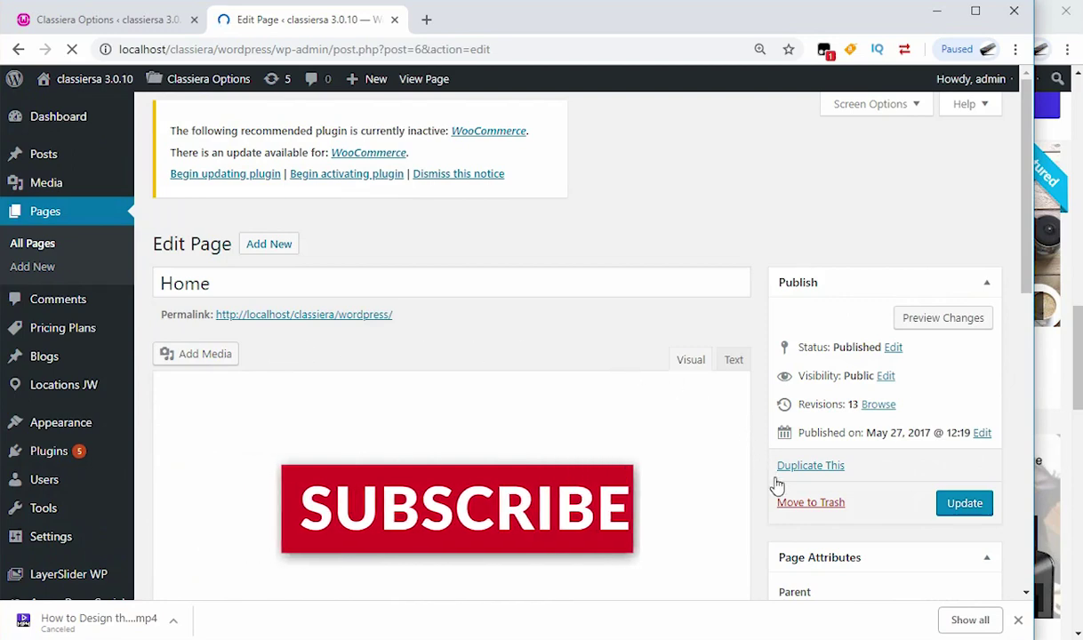
Step: Set the Home page template to Homepage V4 - Canary and update the page
scroll(821, 580, "down", 3)
scroll(895, 460, "down", 3)
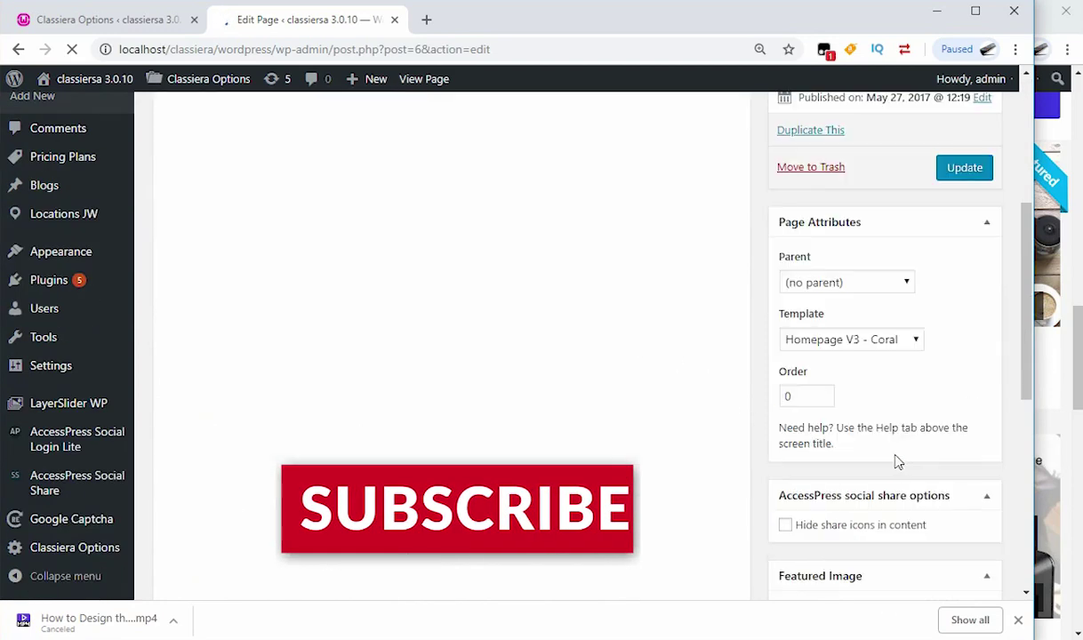
left_click(917, 255)
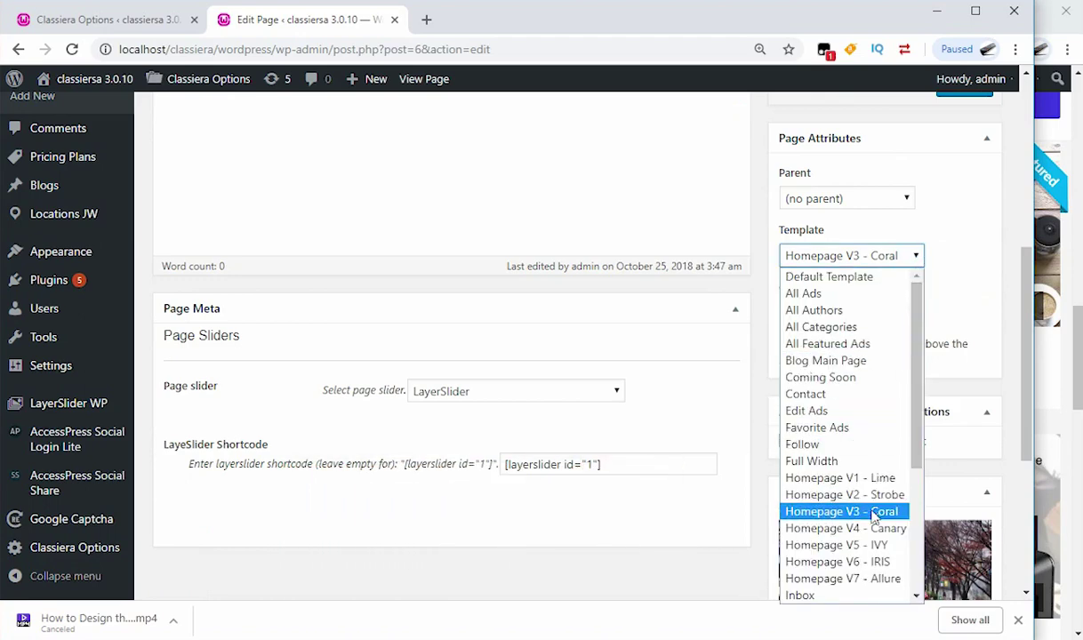
left_click(828, 528)
scroll(940, 269, "up", 1)
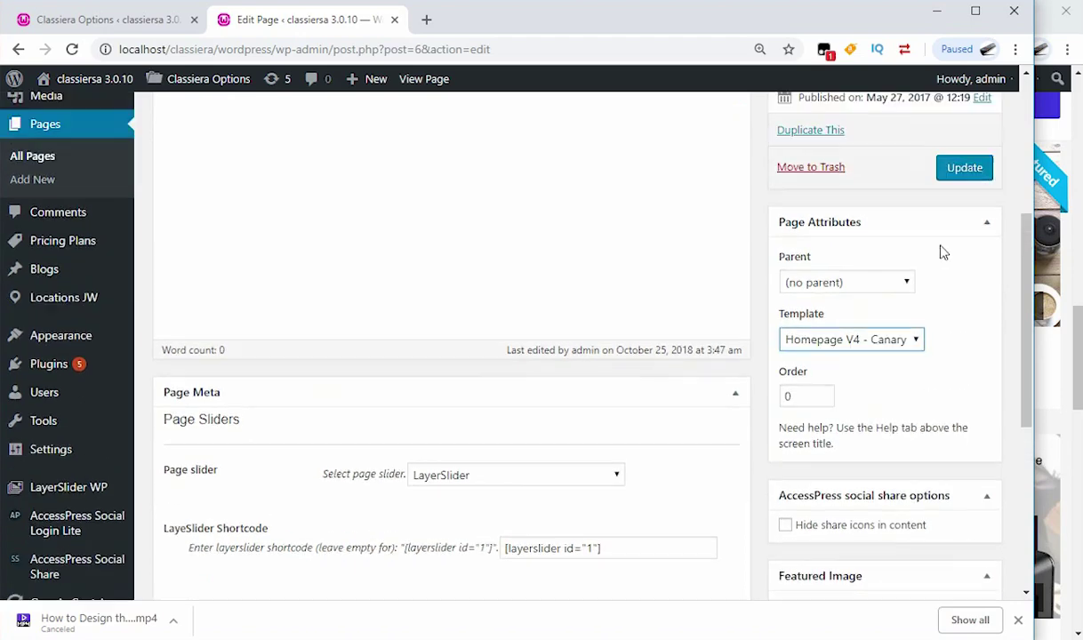
left_click(965, 170)
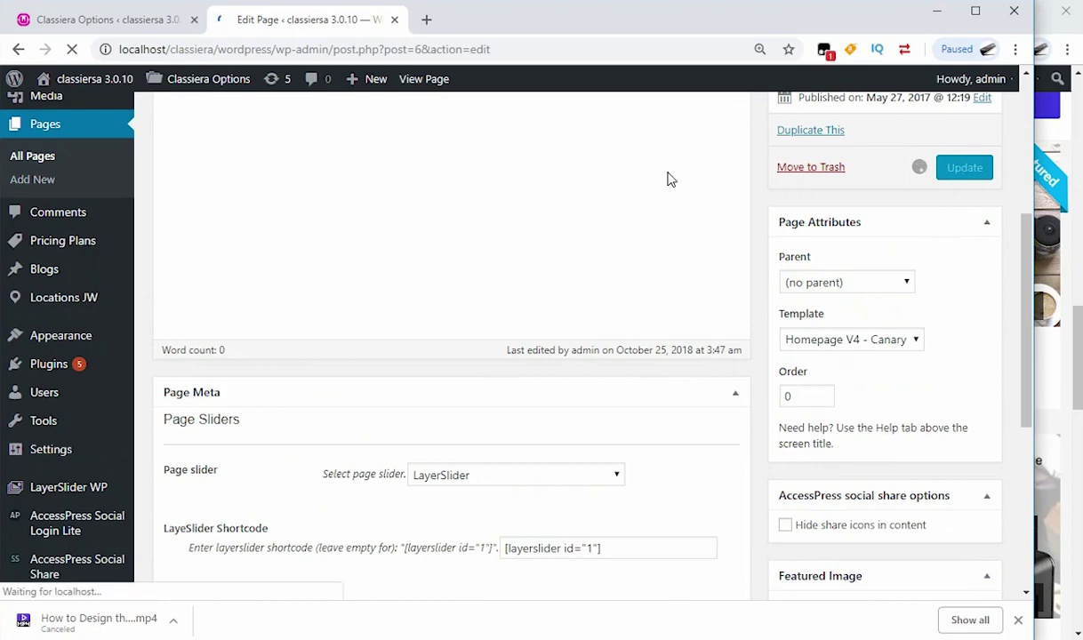
Step: Bring the live homepage window forward and scroll back to its top
left_click(1063, 333)
scroll(358, 216, "up", 3)
scroll(359, 217, "up", 8)
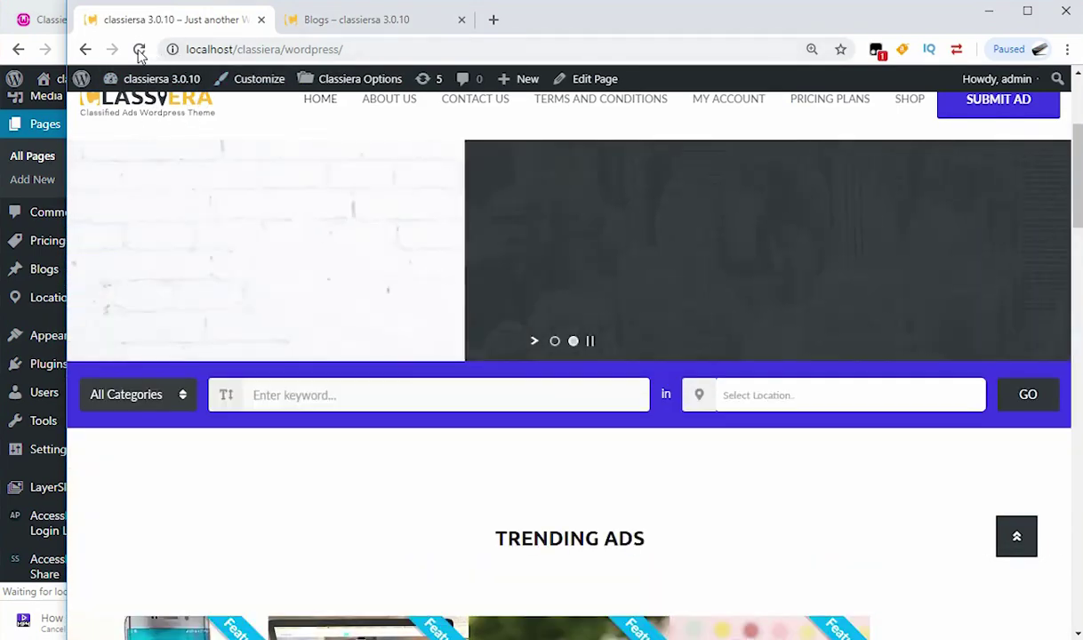
Step: Reload the live homepage and scroll down through the new Canary layout
left_click(139, 50)
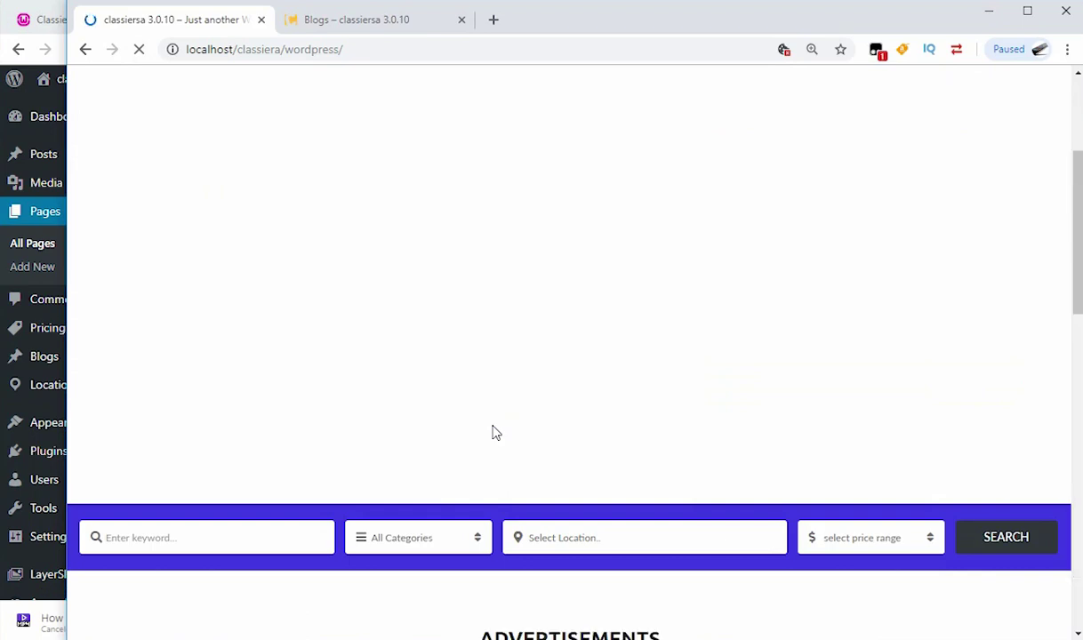
scroll(496, 432, "down", 3)
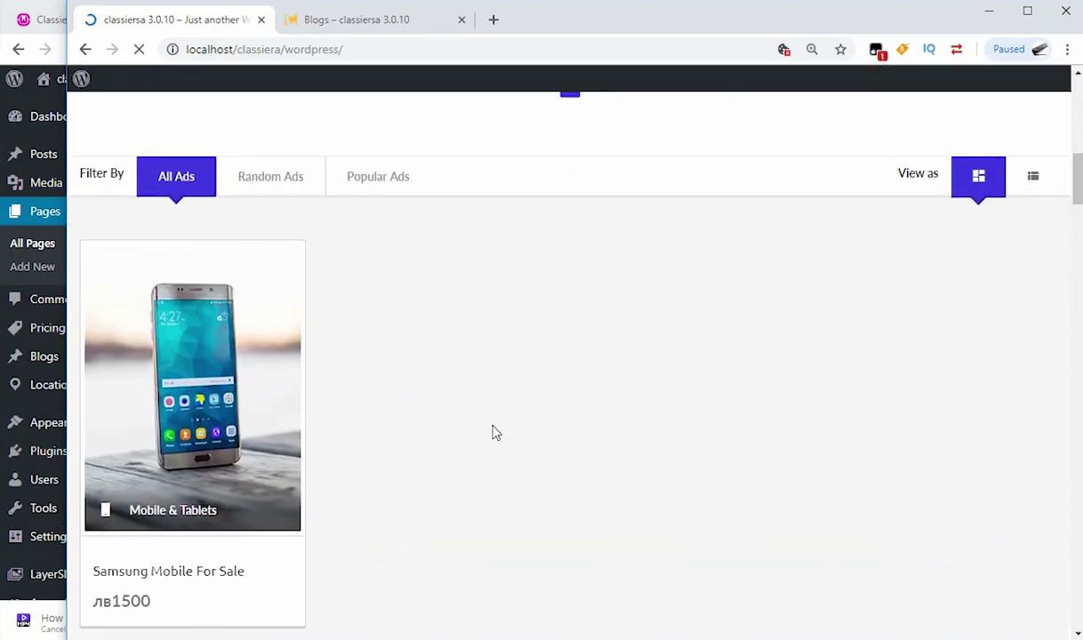
scroll(494, 434, "up", 3)
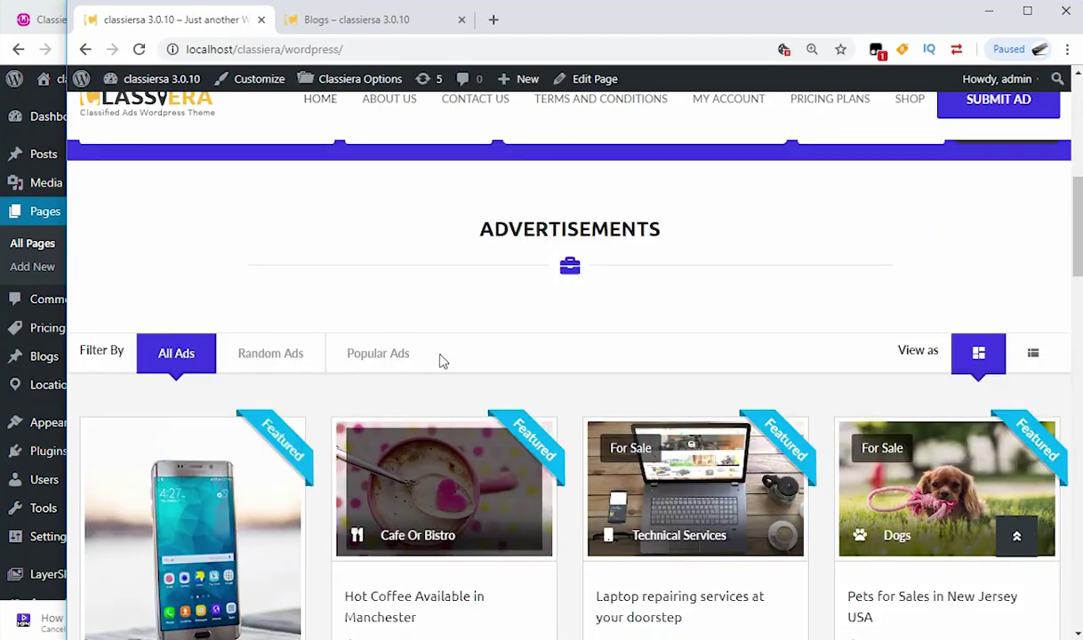
scroll(525, 307, "down", 5)
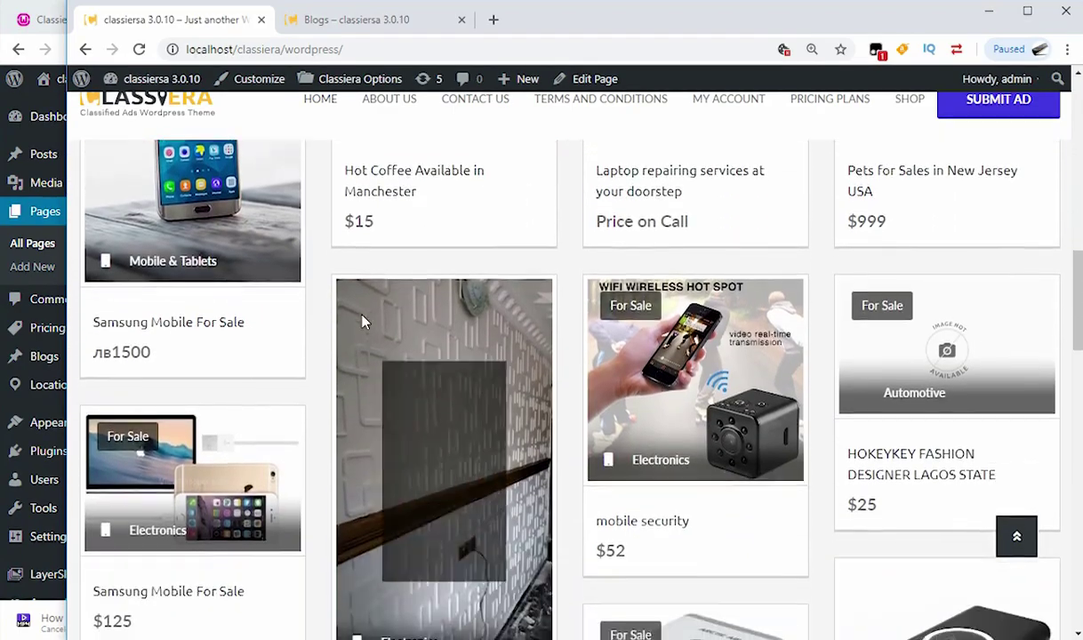
scroll(352, 315, "down", 3)
scroll(400, 307, "up", 3)
scroll(418, 325, "down", 5)
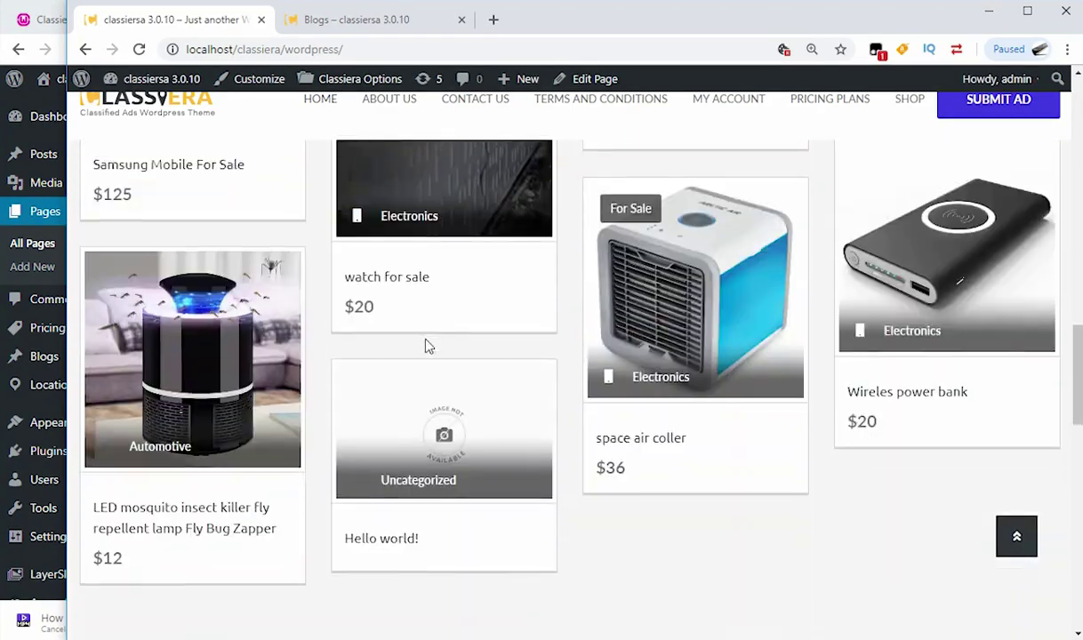
scroll(418, 346, "down", 7)
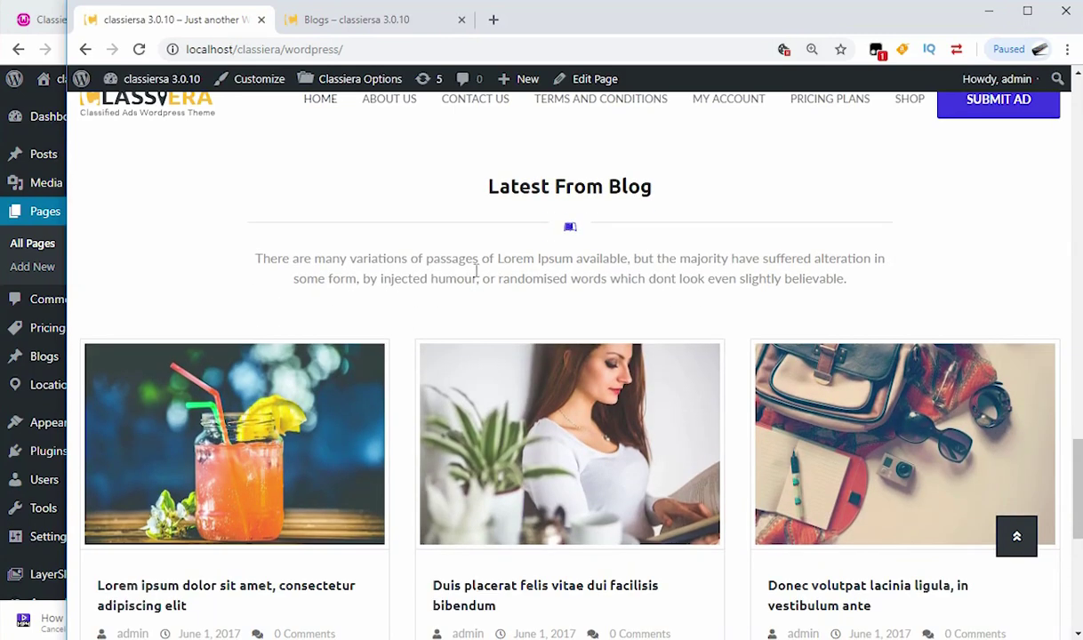
Step: Review the posts under the Latest From Blog heading, then return to the Home page editor
left_click_drag(653, 200, 487, 189)
mouse_move(265, 442)
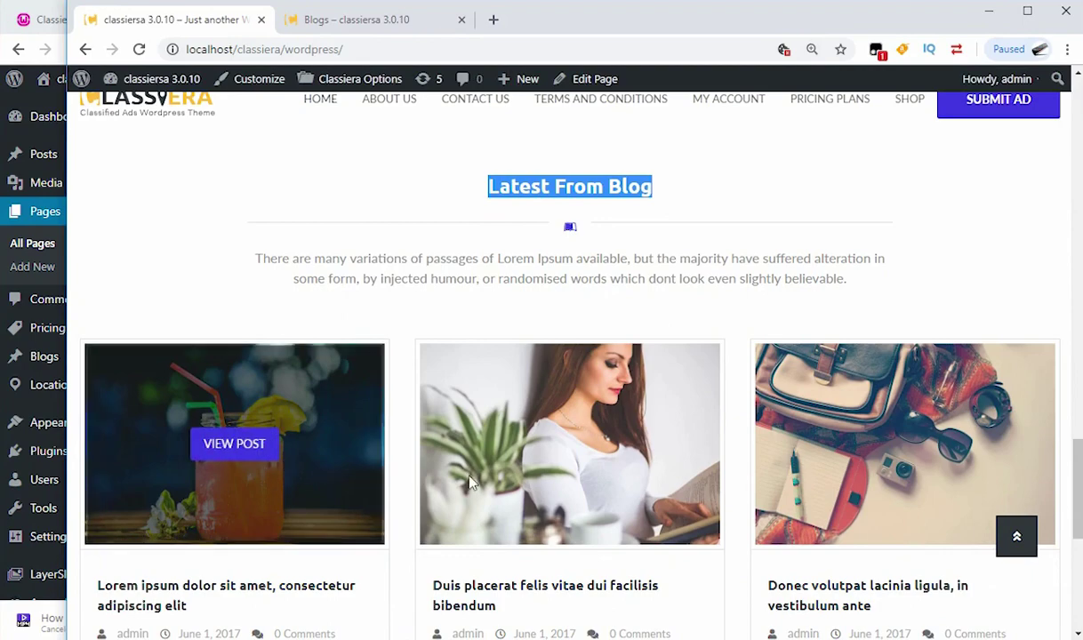
scroll(342, 440, "down", 4)
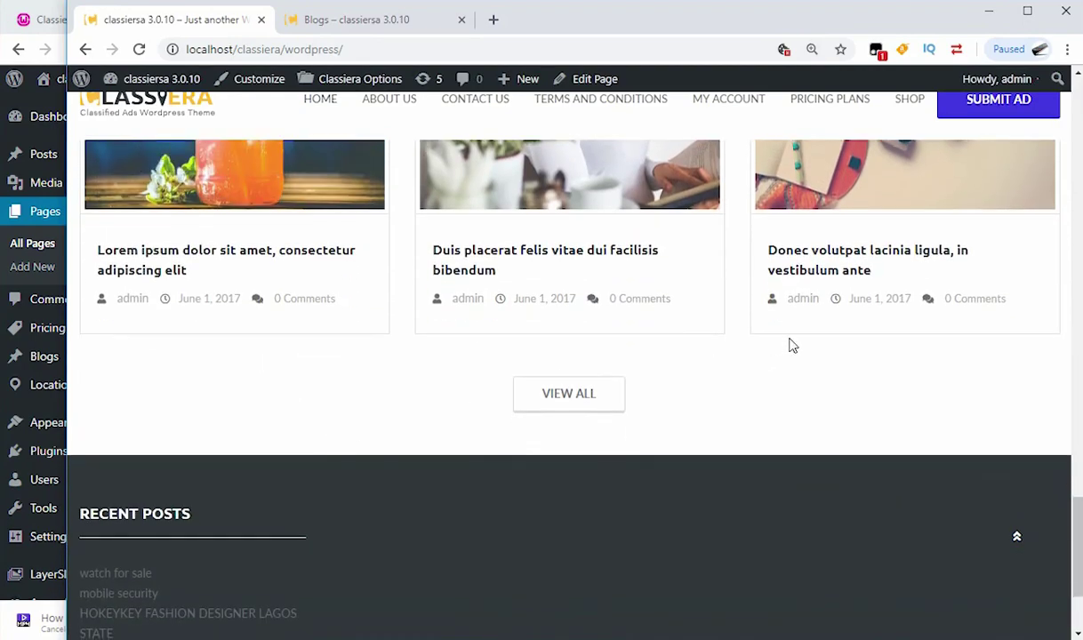
scroll(494, 368, "down", 2)
scroll(494, 367, "up", 15)
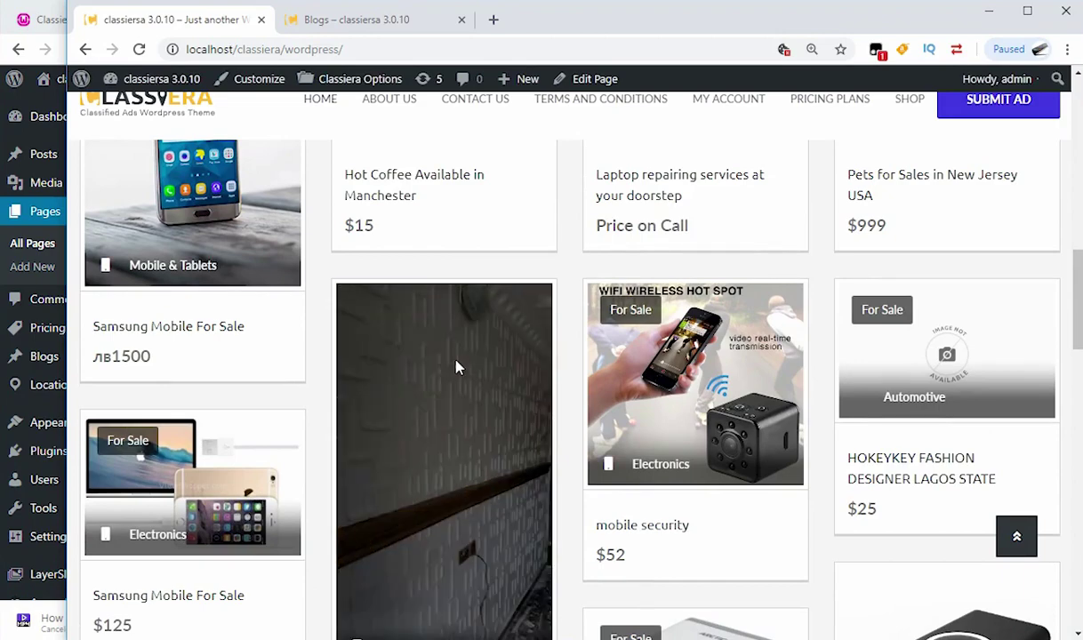
scroll(451, 386, "down", 10)
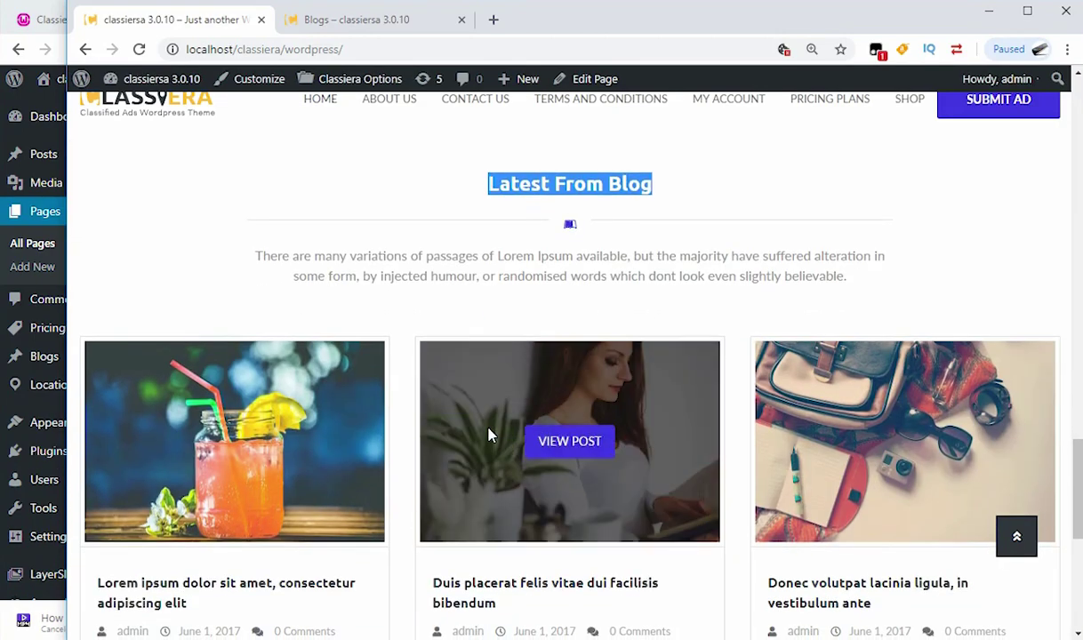
scroll(462, 414, "up", 8)
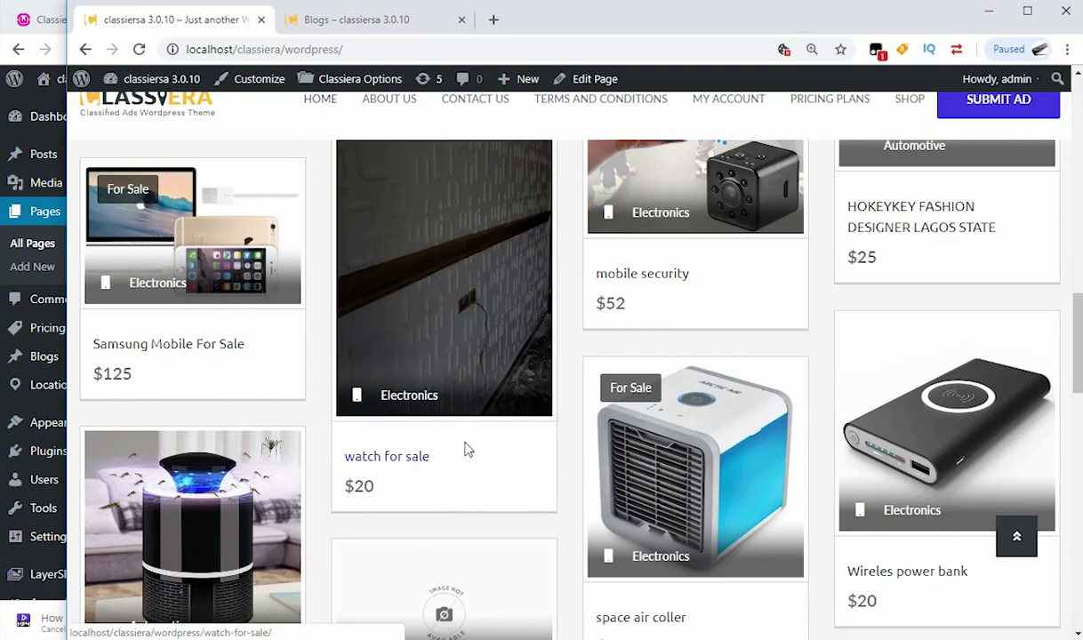
scroll(463, 418, "down", 8)
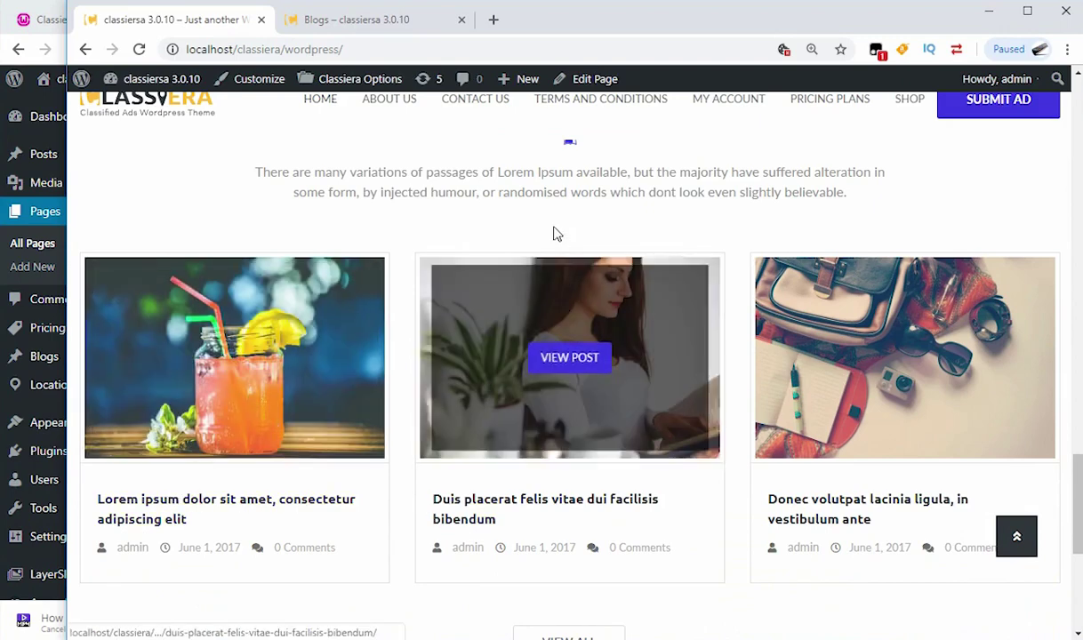
scroll(534, 382, "up", 3)
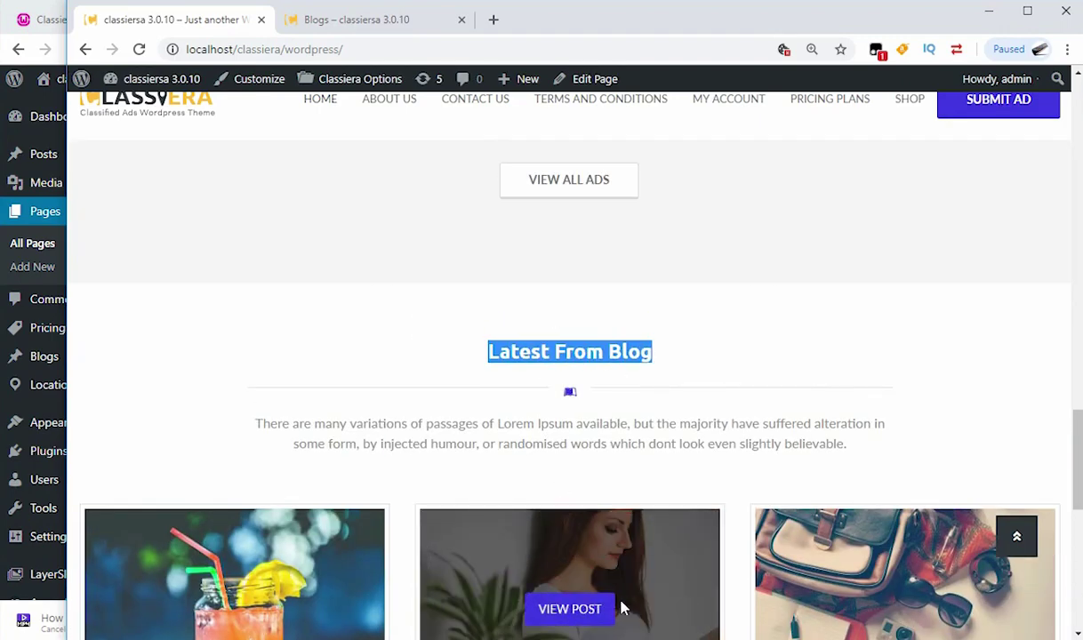
key("alt+Tab")
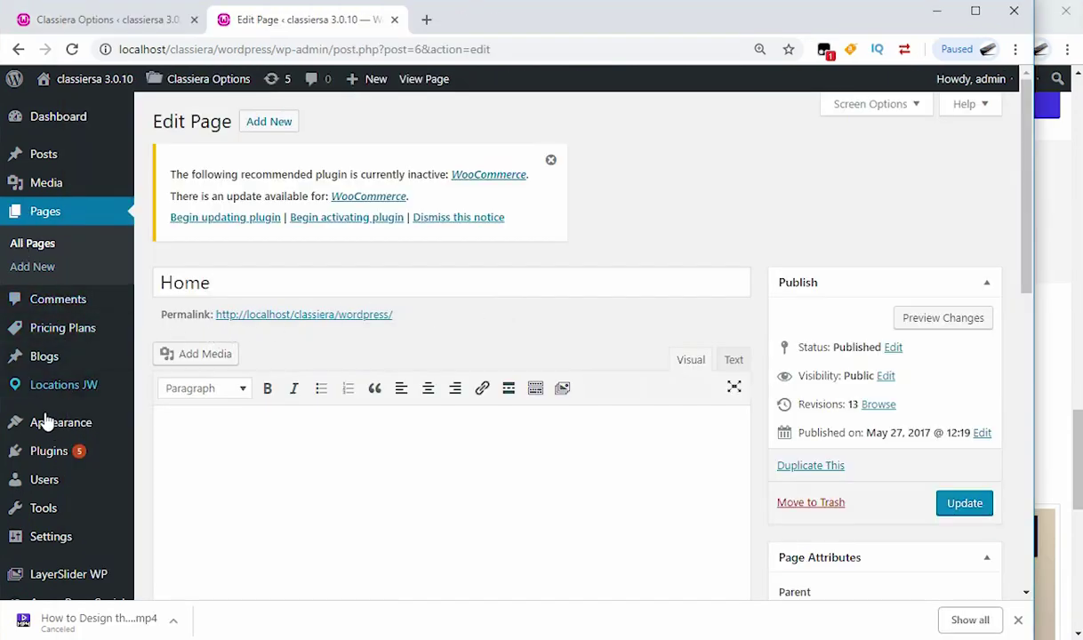
Step: Start a new blog post via Blogs > Add New Blog Post in the admin sidebar
scroll(70, 403, "down", 1)
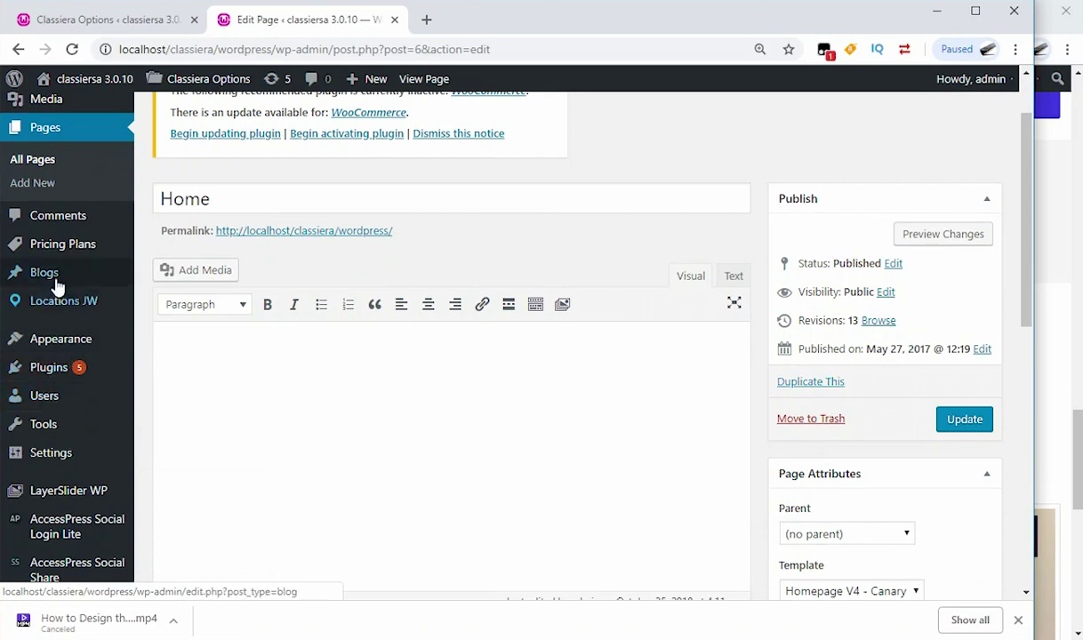
mouse_move(59, 281)
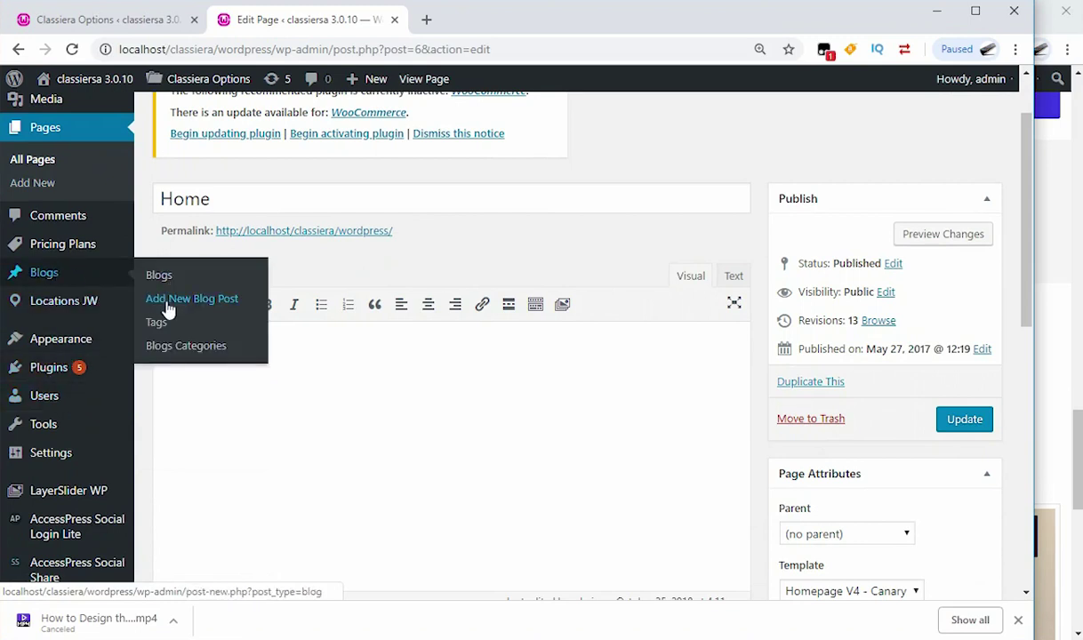
left_click(199, 304)
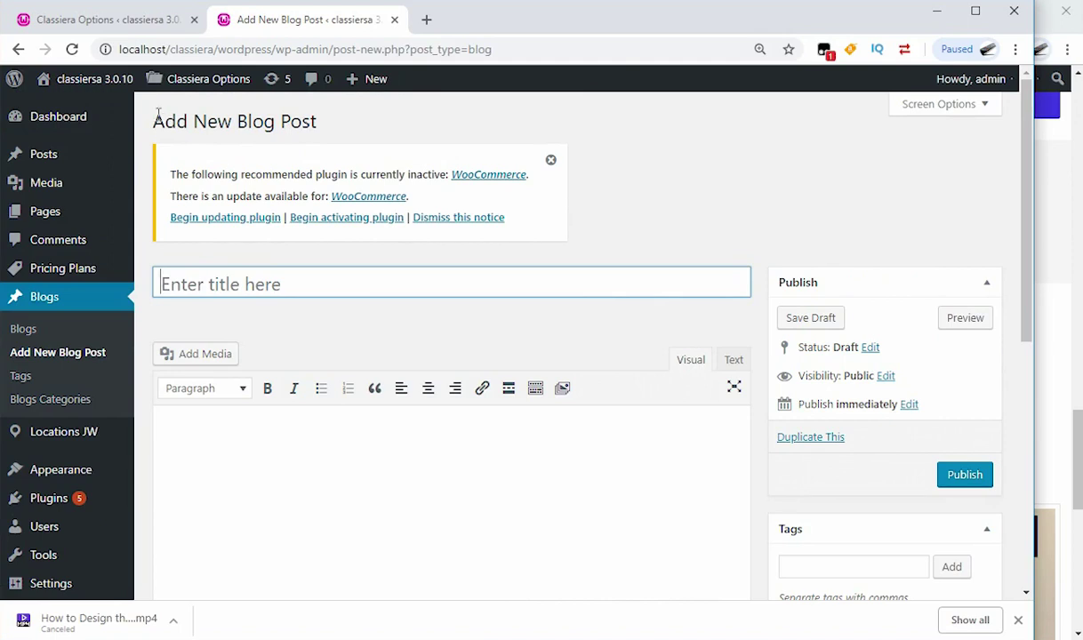
Step: Title the post 'Add New Blog Post' by copying the page heading into the title field
mouse_move(48, 167)
left_click_drag(151, 121, 287, 122)
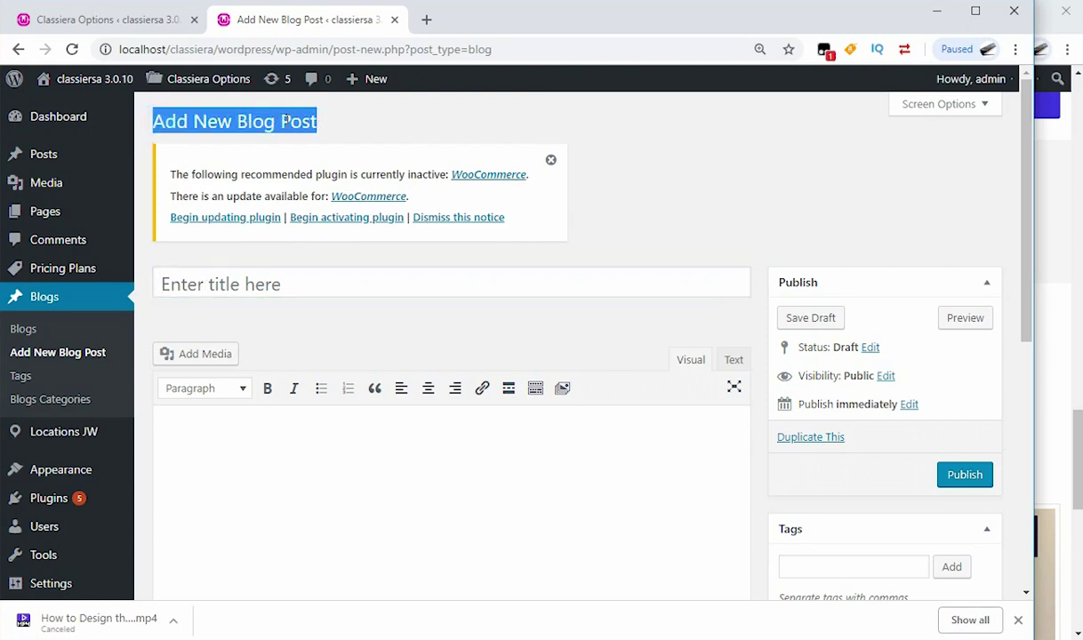
right_click(287, 122)
left_click(311, 134)
left_click(249, 257)
left_click(249, 277)
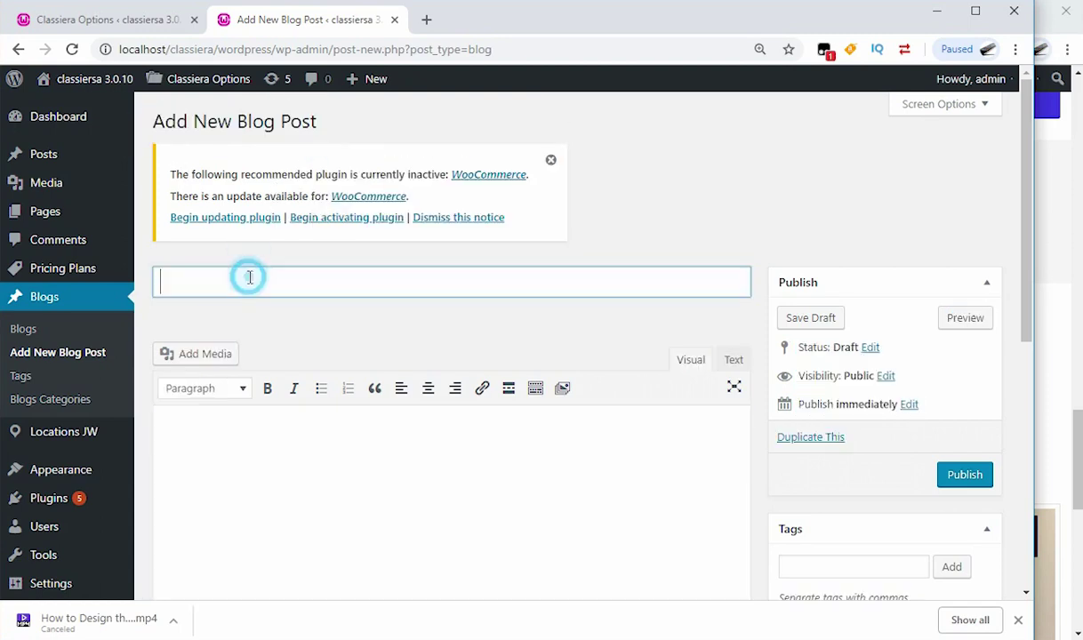
right_click(226, 283)
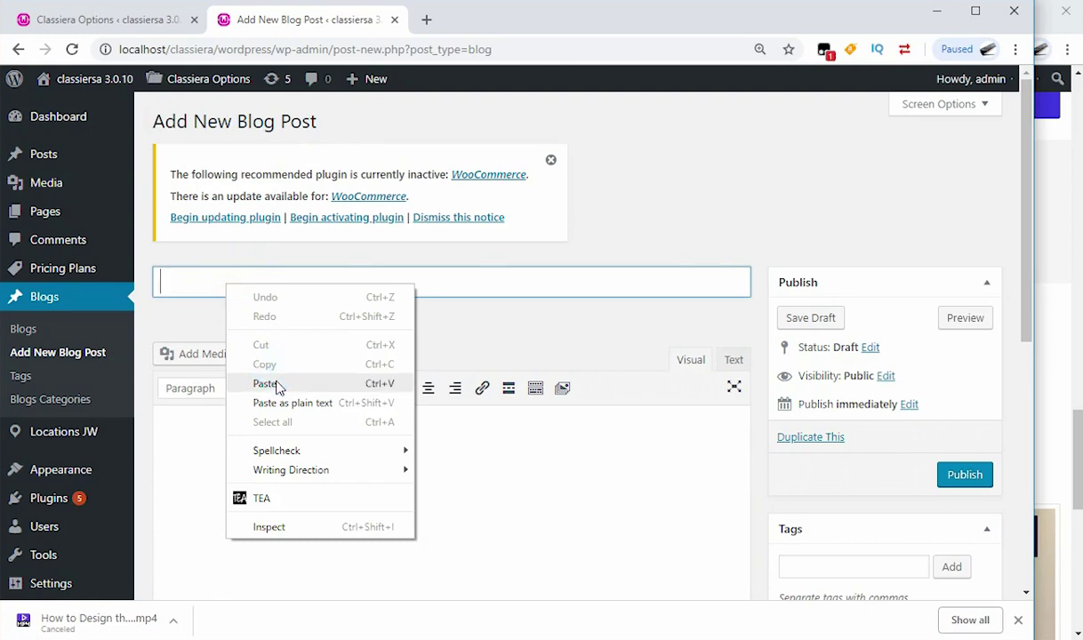
left_click(278, 384)
Step: Enter 'this is my blog post' as the post body
left_click(261, 484)
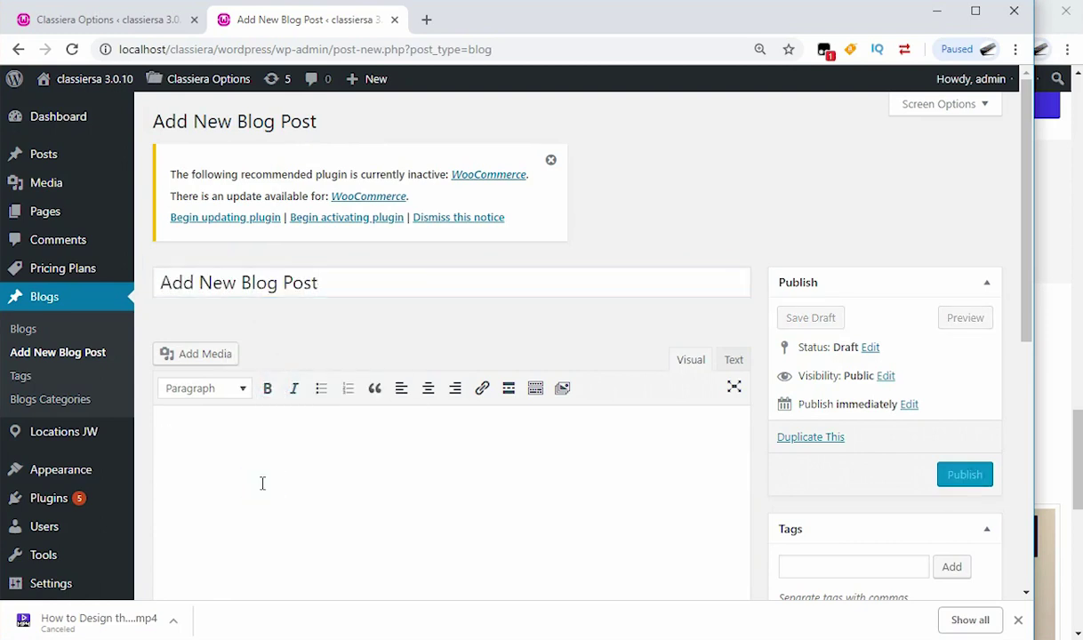
type("this ")
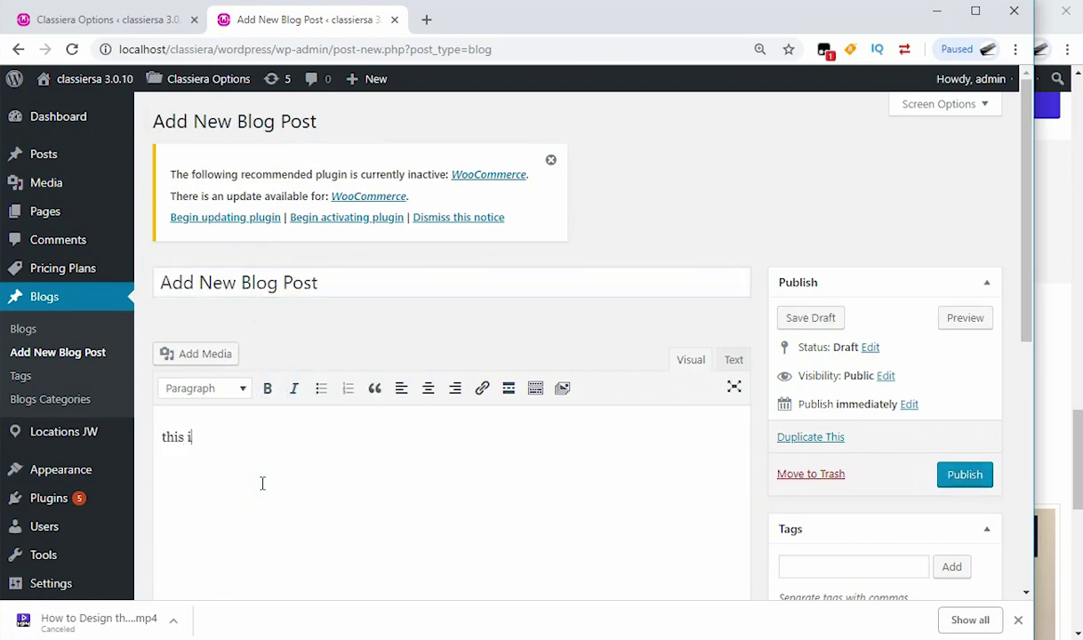
type("is my blog post")
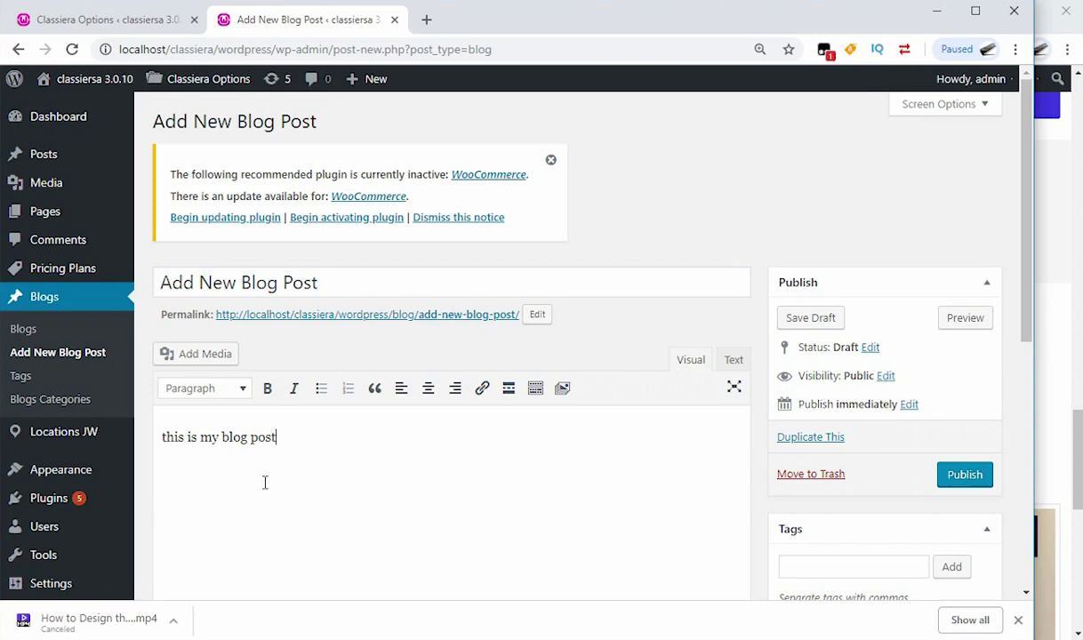
scroll(469, 454, "down", 5)
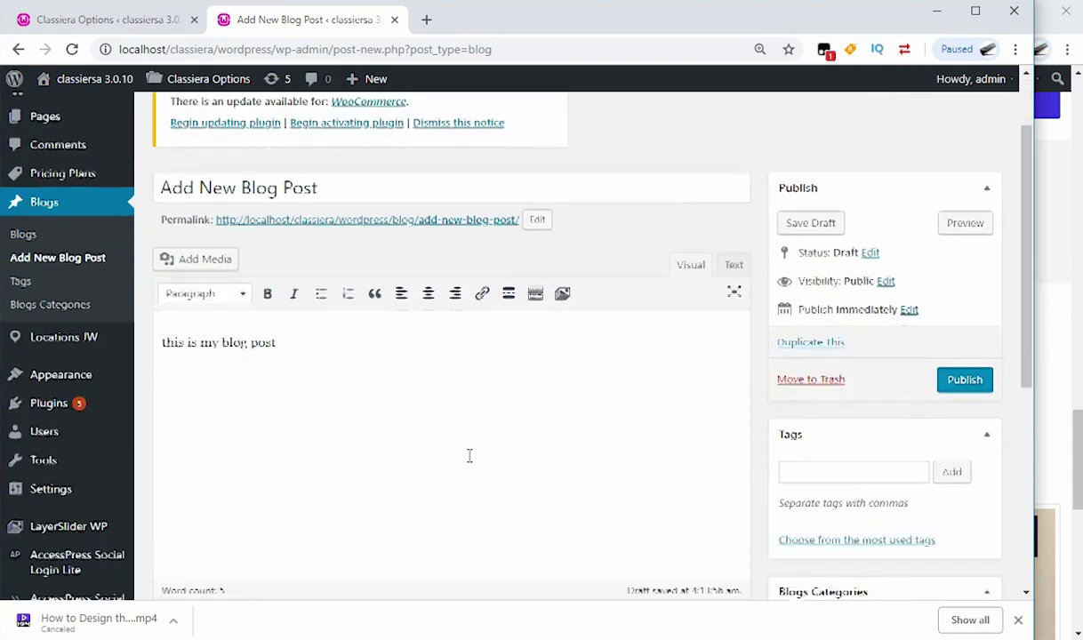
Step: Set the boxed-software image fiverr-IMG-20170904-WA0010.jpg as the post's featured image
left_click(795, 156)
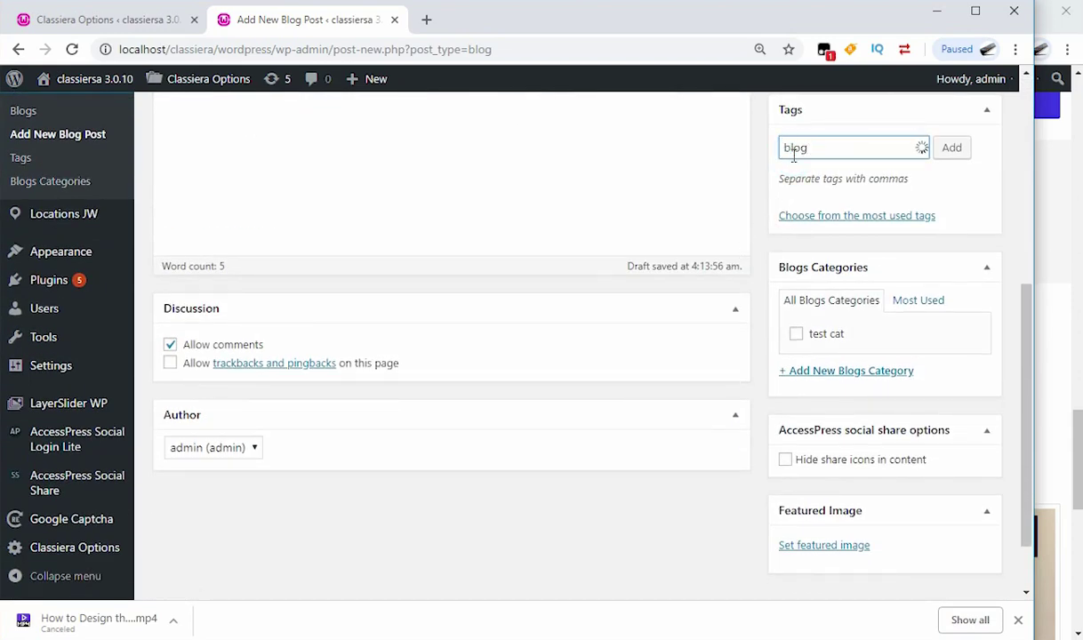
scroll(781, 338, "down", 1)
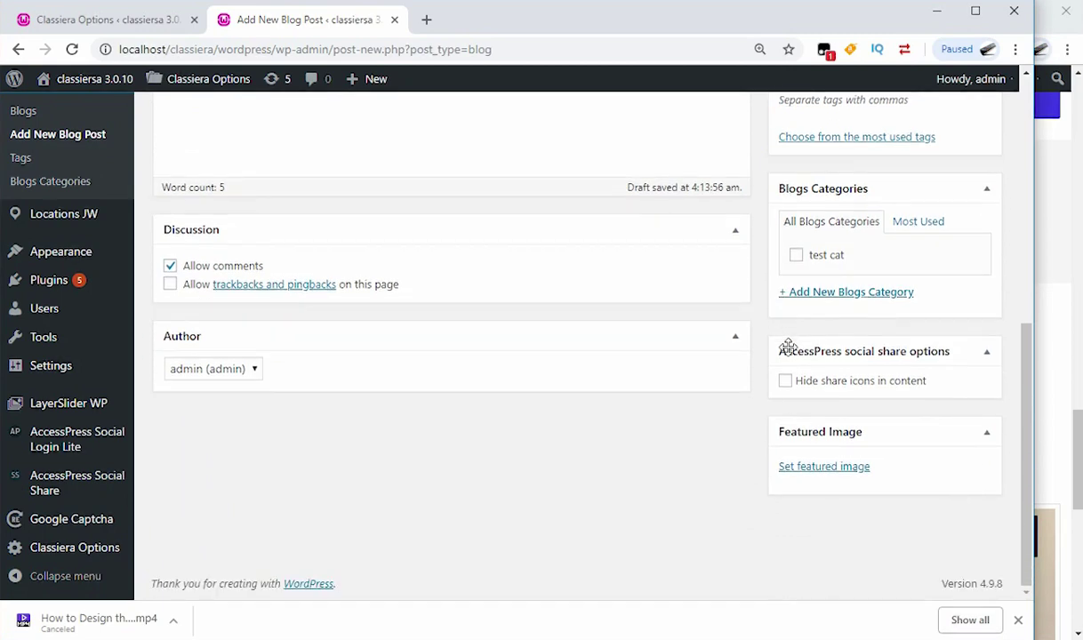
left_click(817, 471)
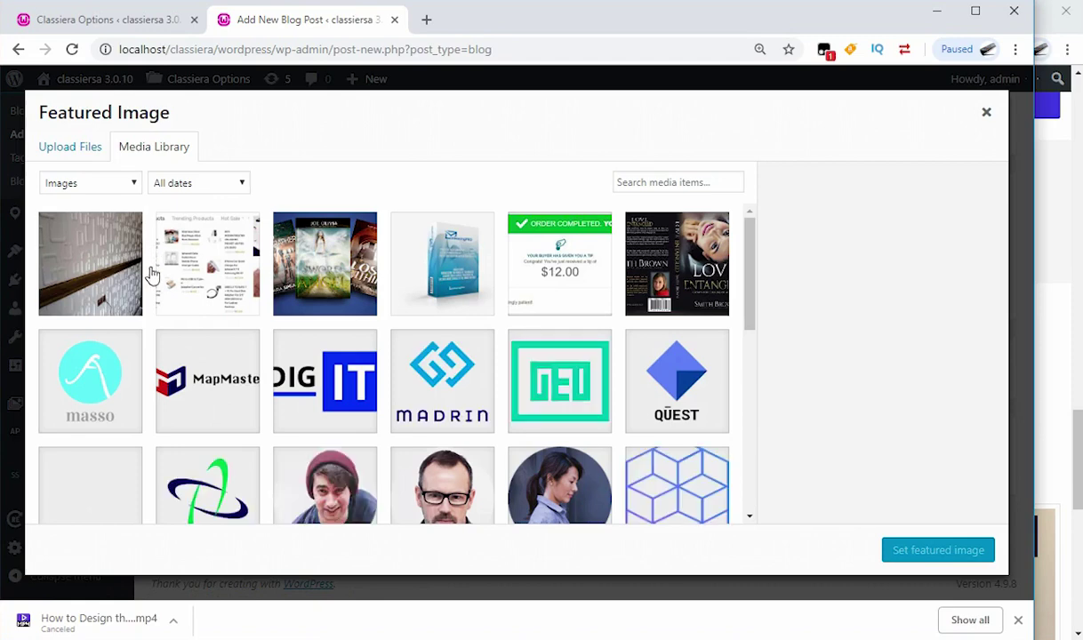
left_click(443, 280)
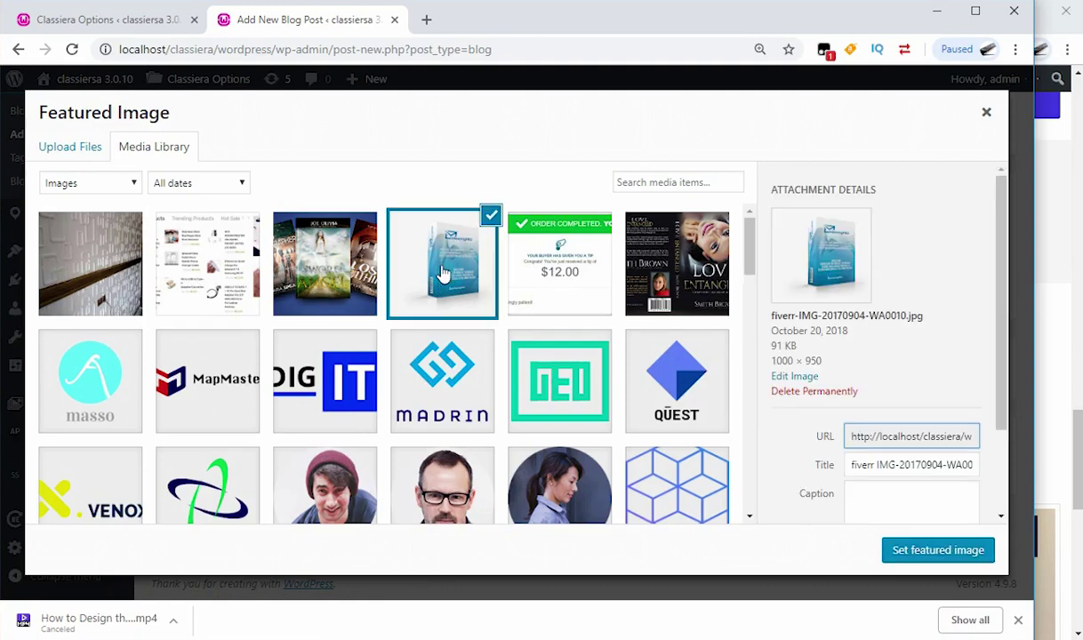
left_click(922, 552)
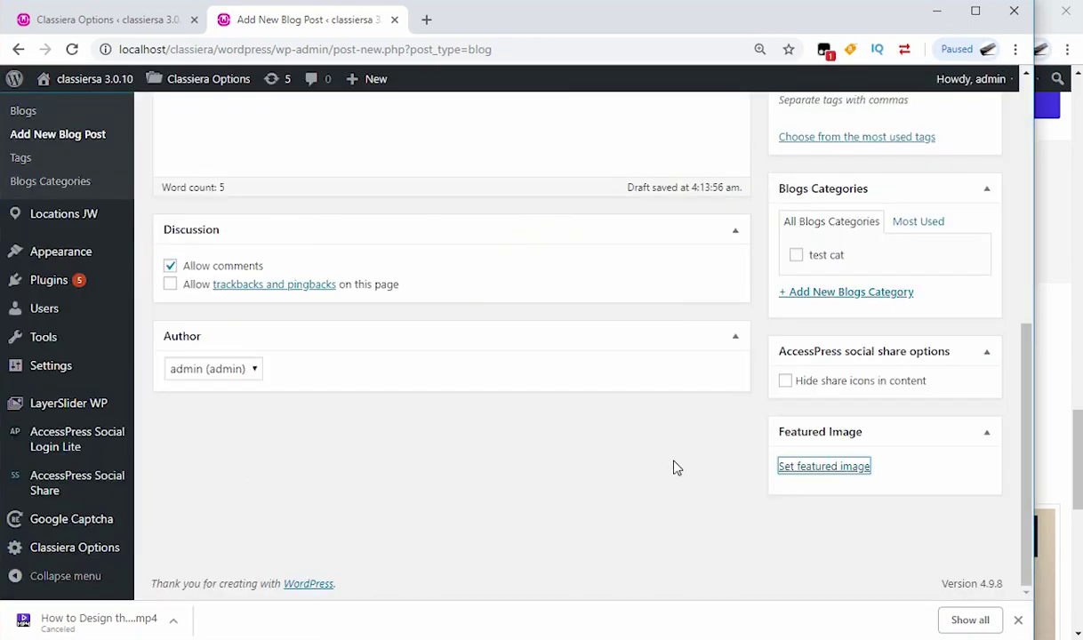
Step: Keep admin as the post author and publish the blog post
left_click(226, 372)
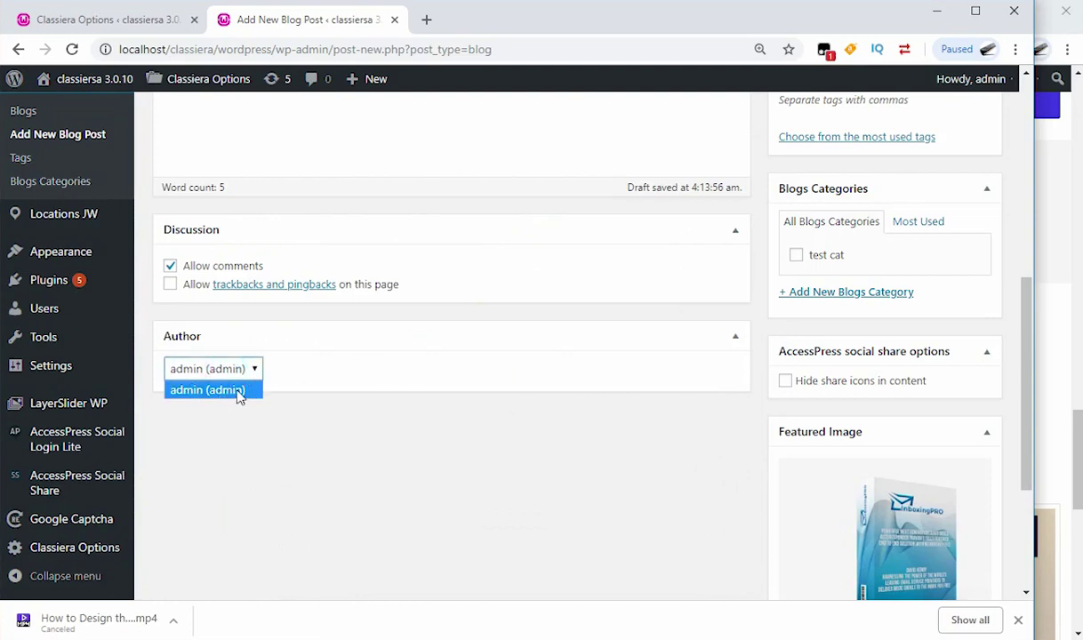
left_click(578, 479)
scroll(845, 428, "up", 6)
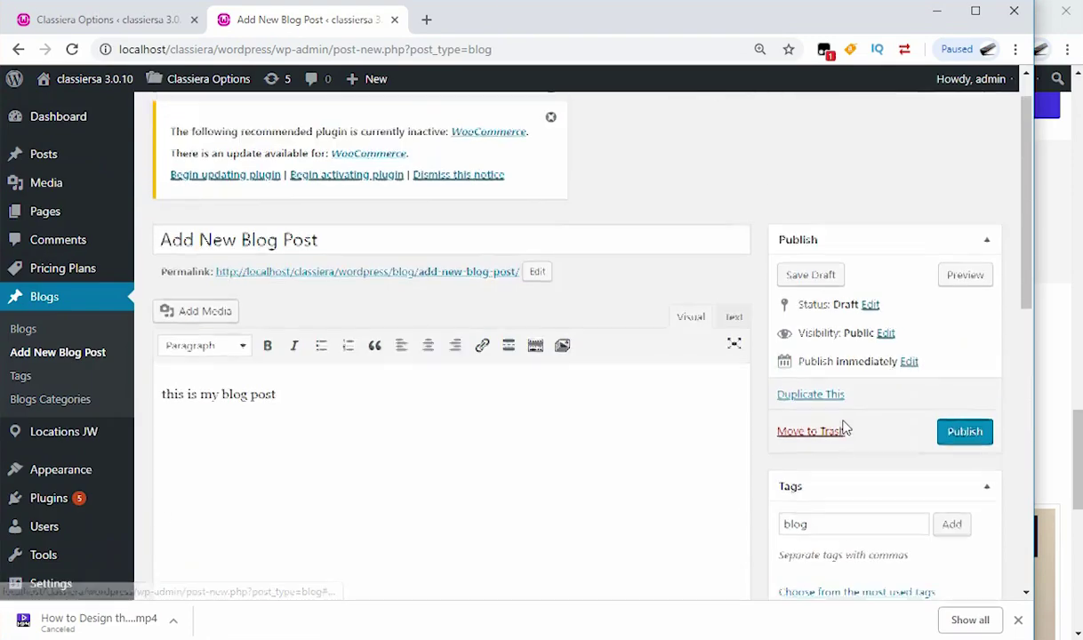
scroll(898, 482, "down", 1)
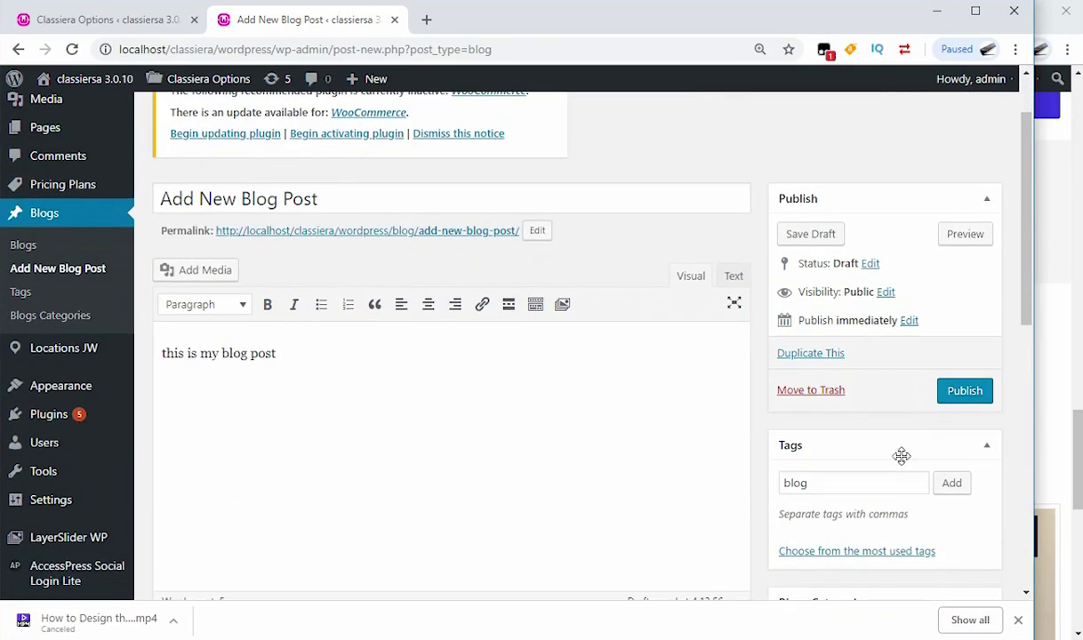
left_click(964, 397)
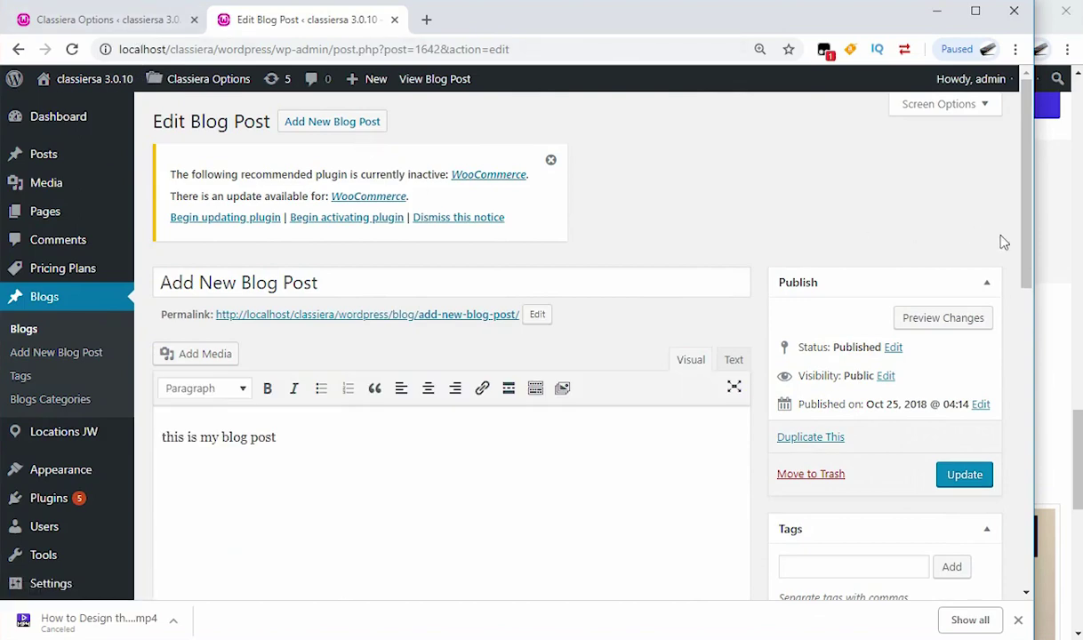
Step: Bring the Classiera front page forward and reload it to show the new post
left_click(1048, 242)
scroll(397, 334, "down", 3)
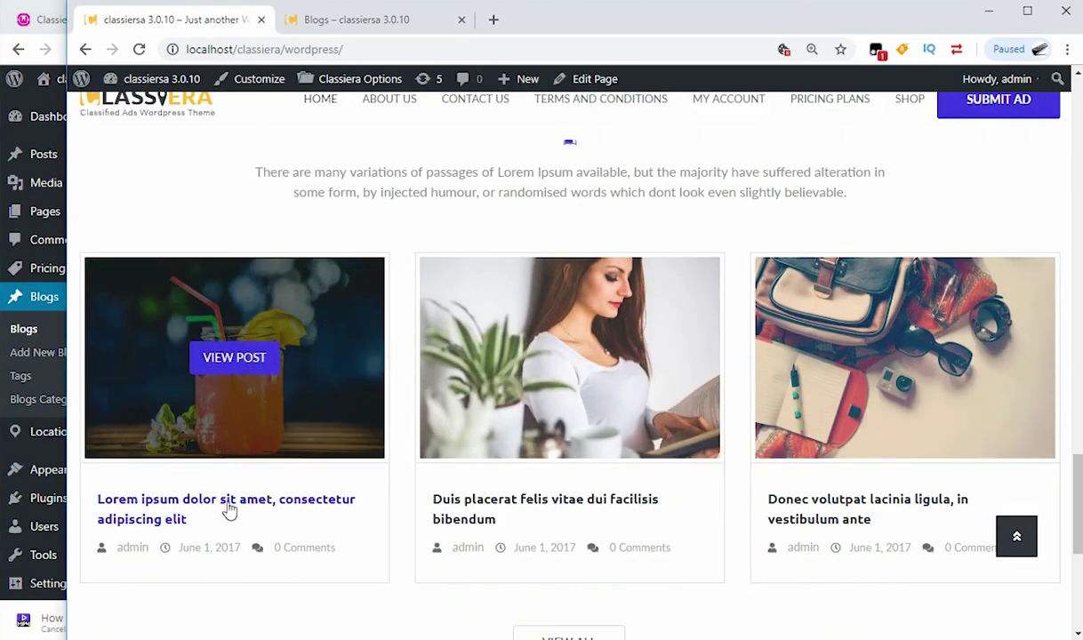
left_click(139, 50)
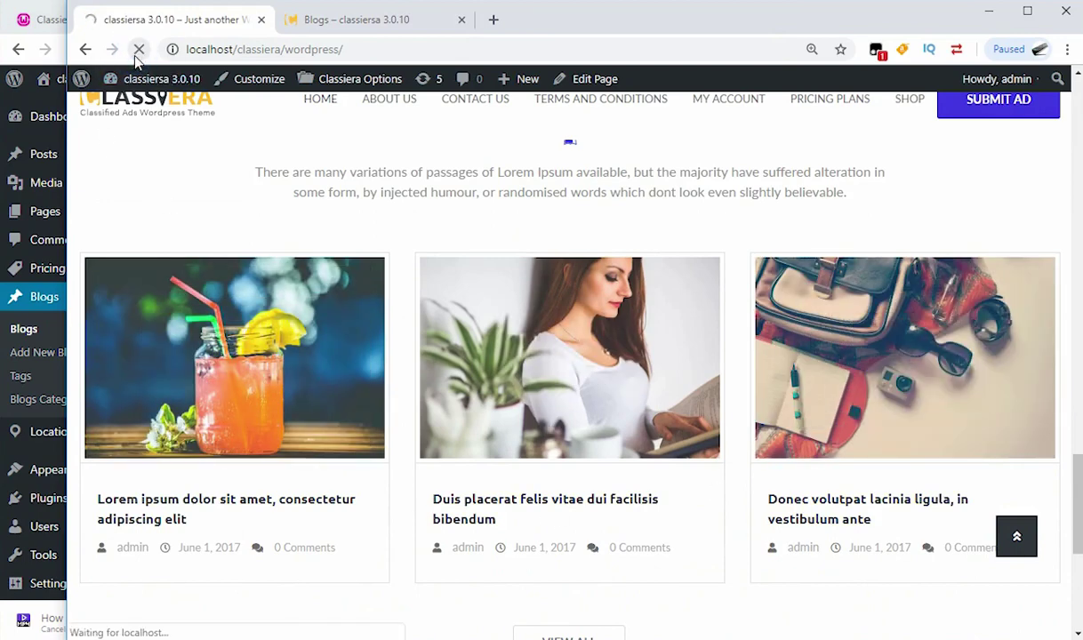
scroll(445, 279, "up", 4)
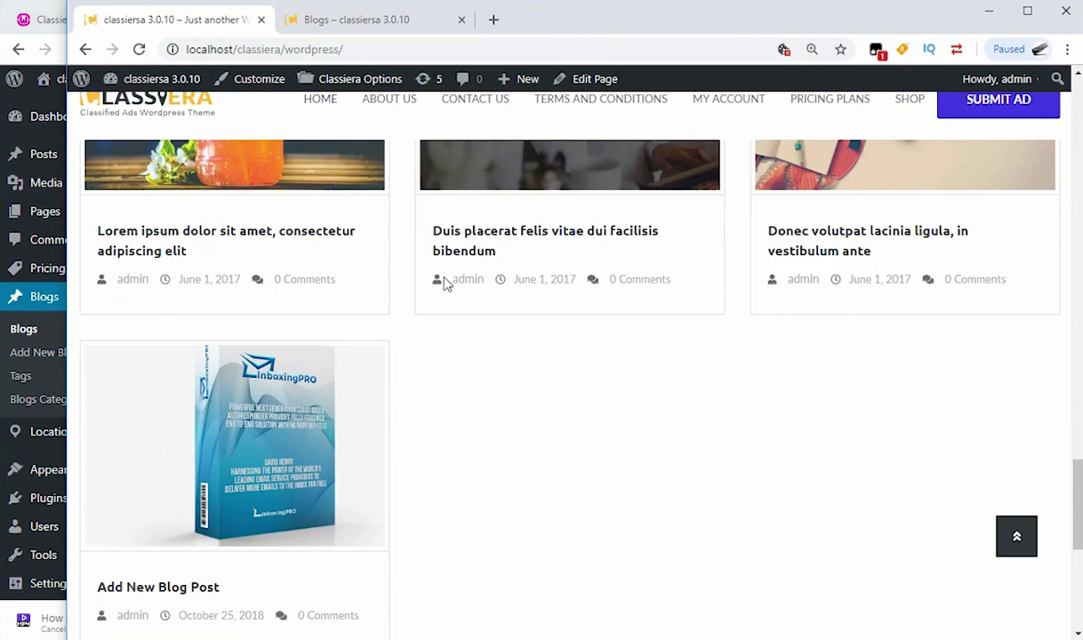
scroll(446, 282, "up", 1)
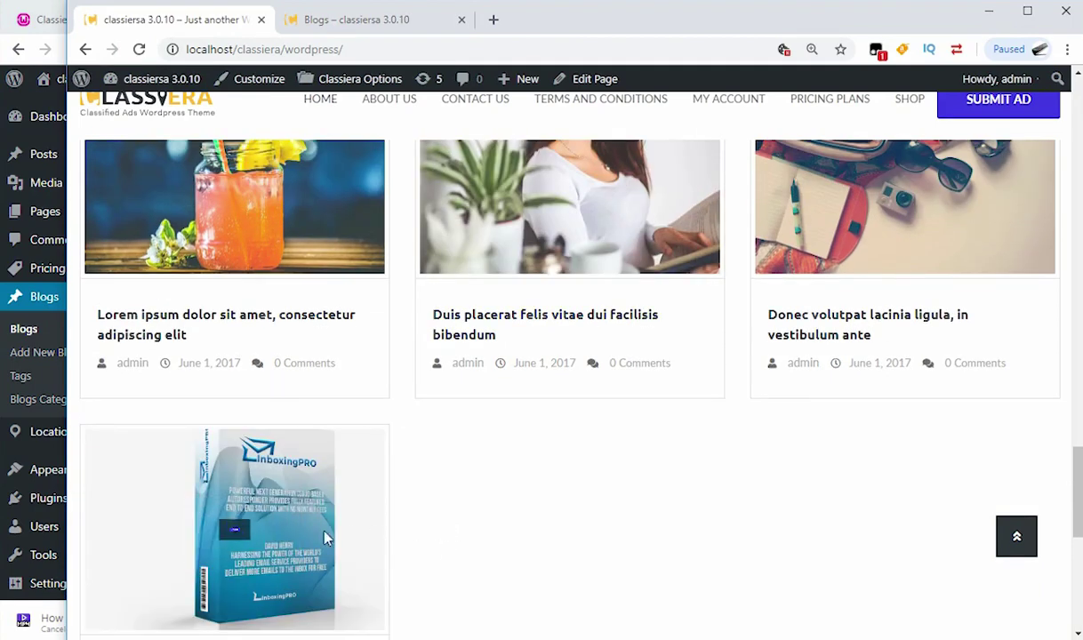
mouse_move(273, 532)
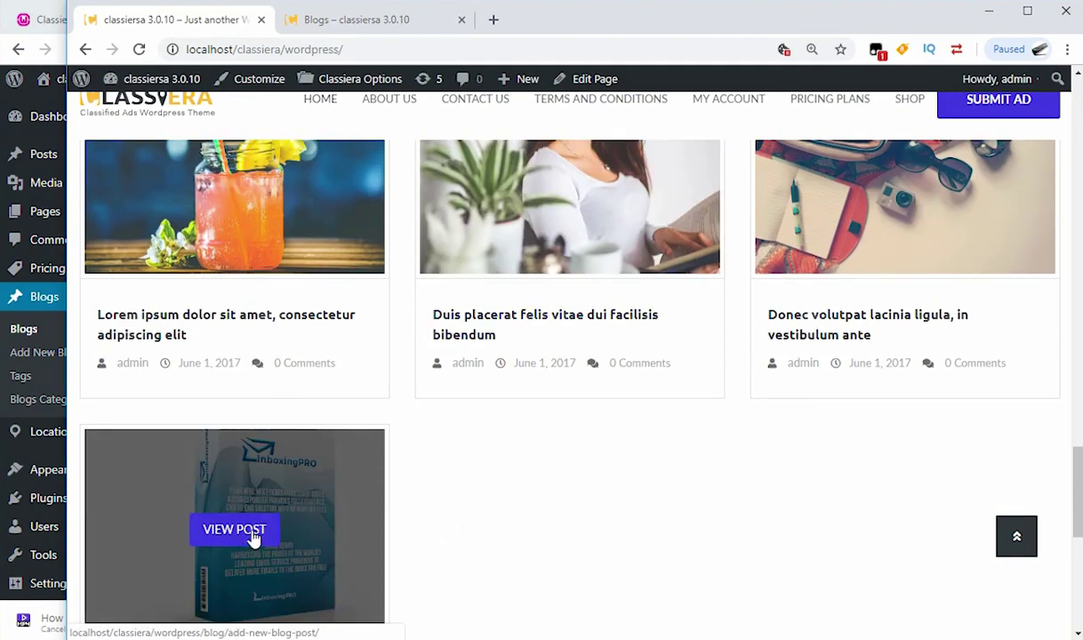
Step: Check where Add New Blog Post sits among the Latest From Blog cards, then return to the admin
scroll(253, 538, "down", 2)
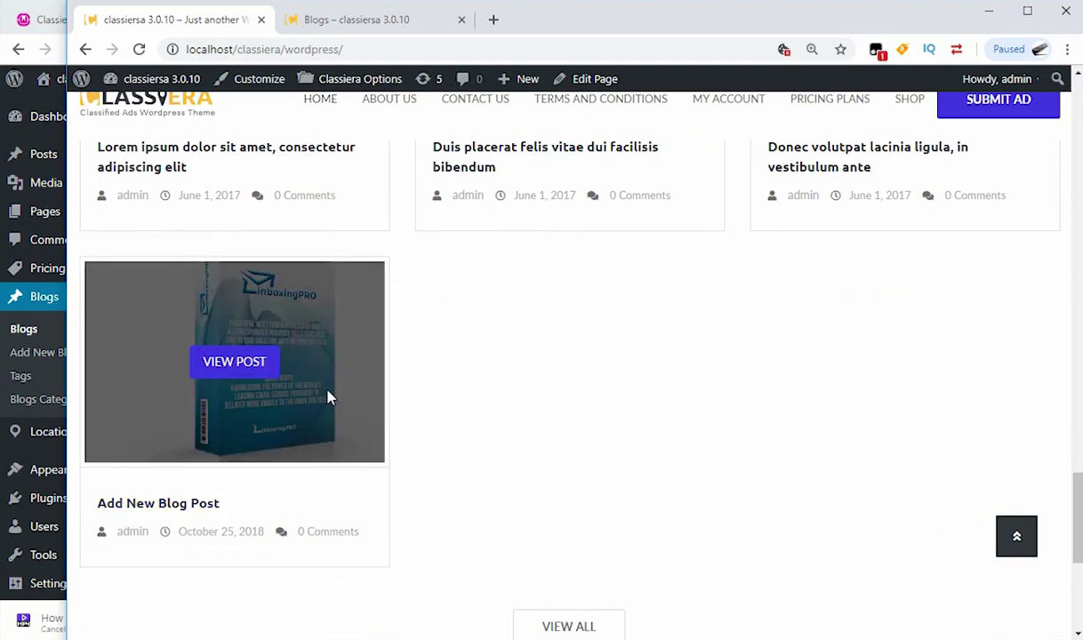
scroll(597, 432, "up", 2)
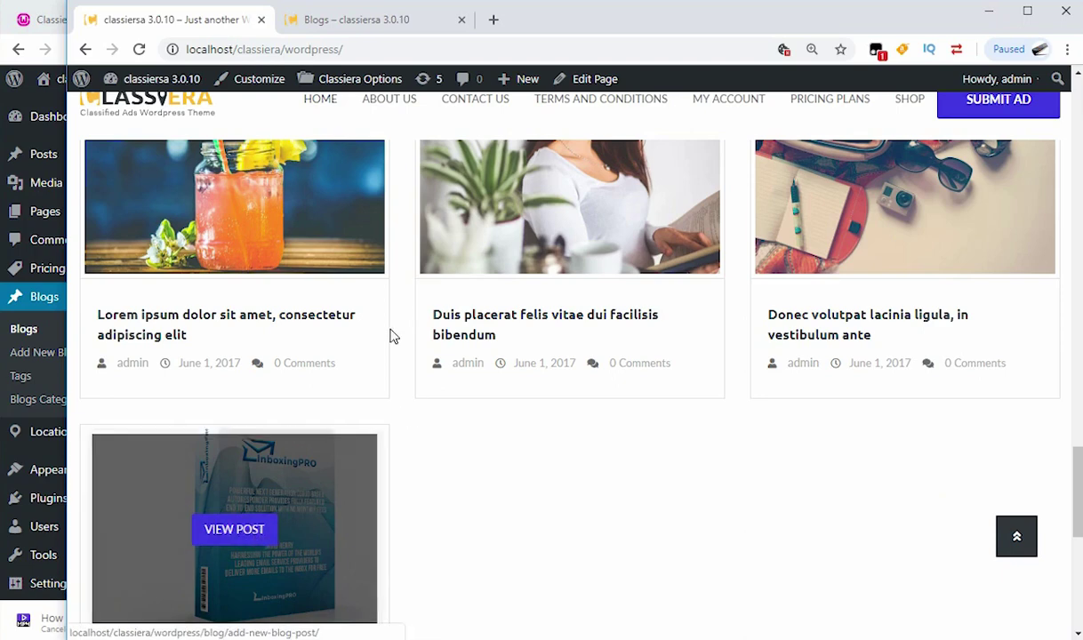
scroll(270, 189, "up", 2)
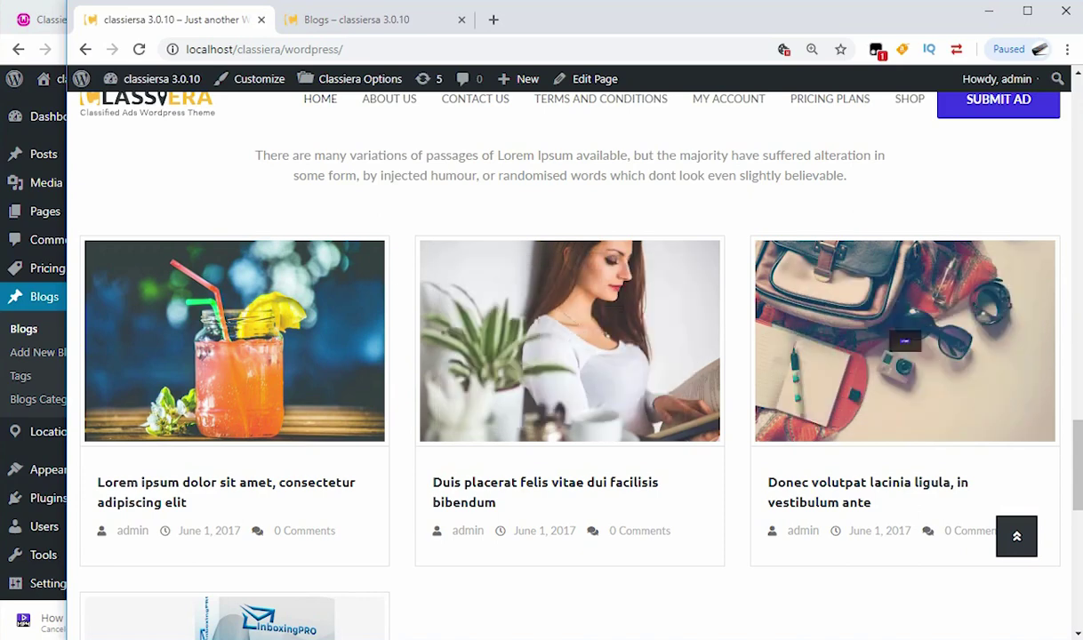
scroll(680, 336, "down", 3)
scroll(356, 374, "up", 2)
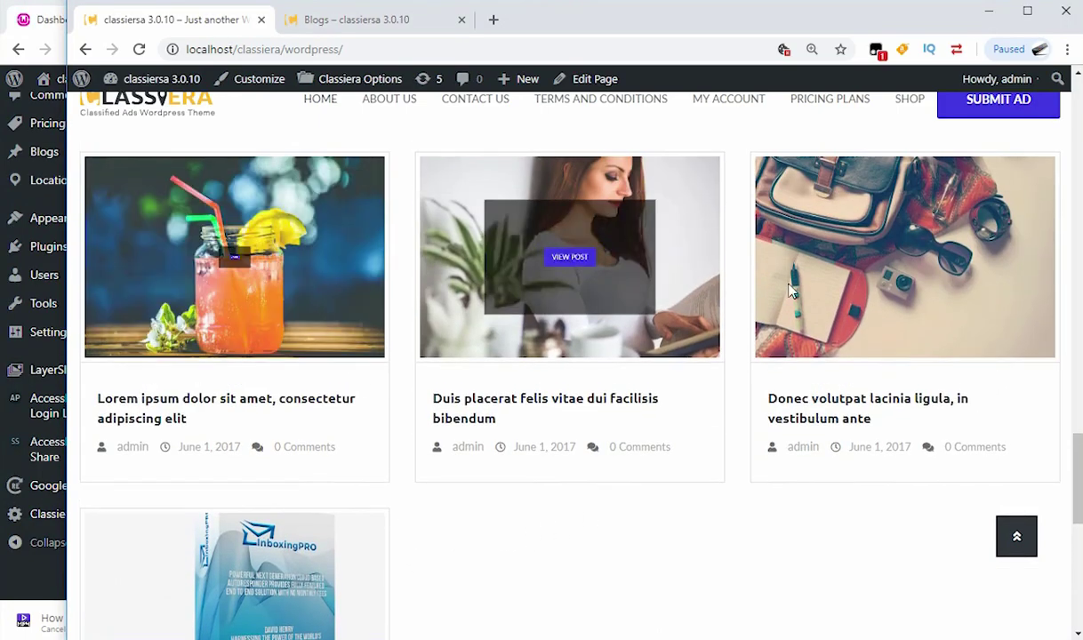
scroll(322, 380, "down", 1)
scroll(284, 356, "up", 1)
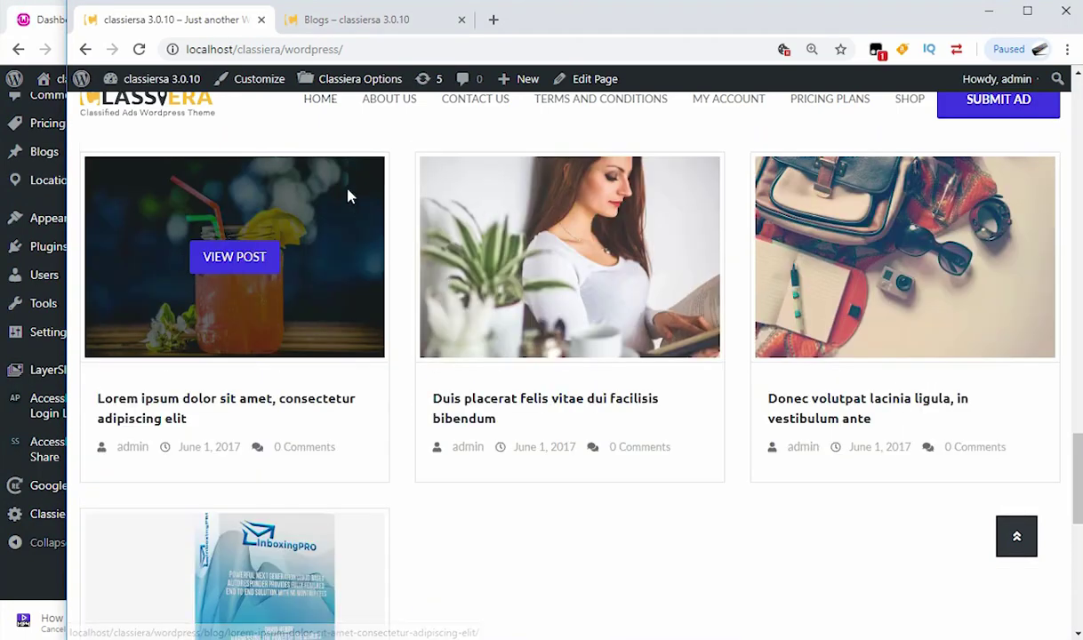
left_click(11, 14)
Step: Switch Classiera Options > HomePage Settings > Blogs post order to ASC and save changes
left_click(76, 514)
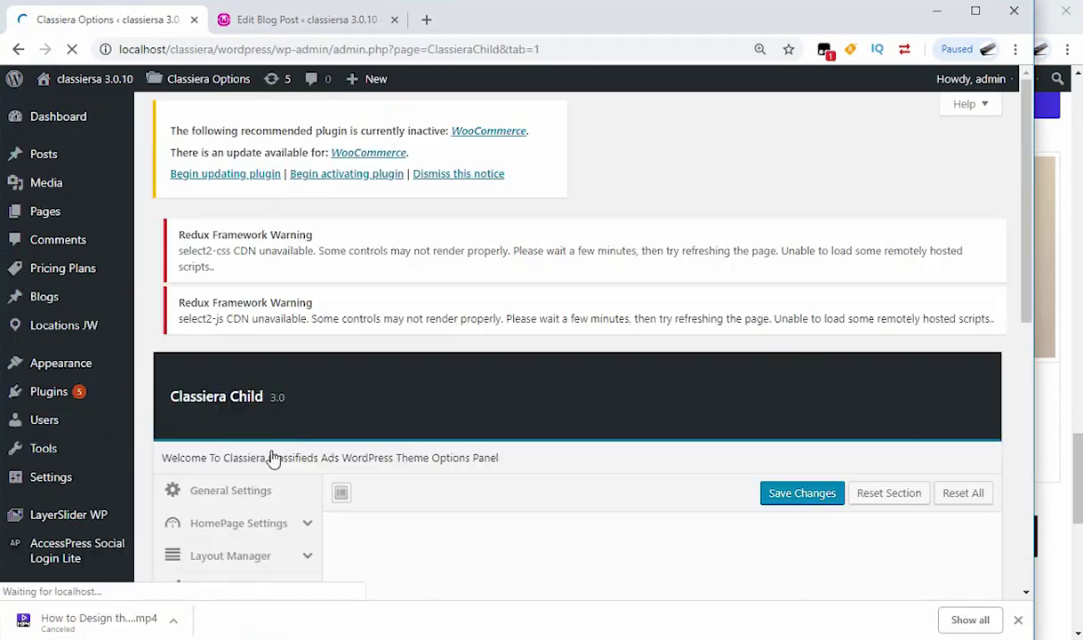
scroll(302, 400, "down", 5)
scroll(290, 363, "down", 4)
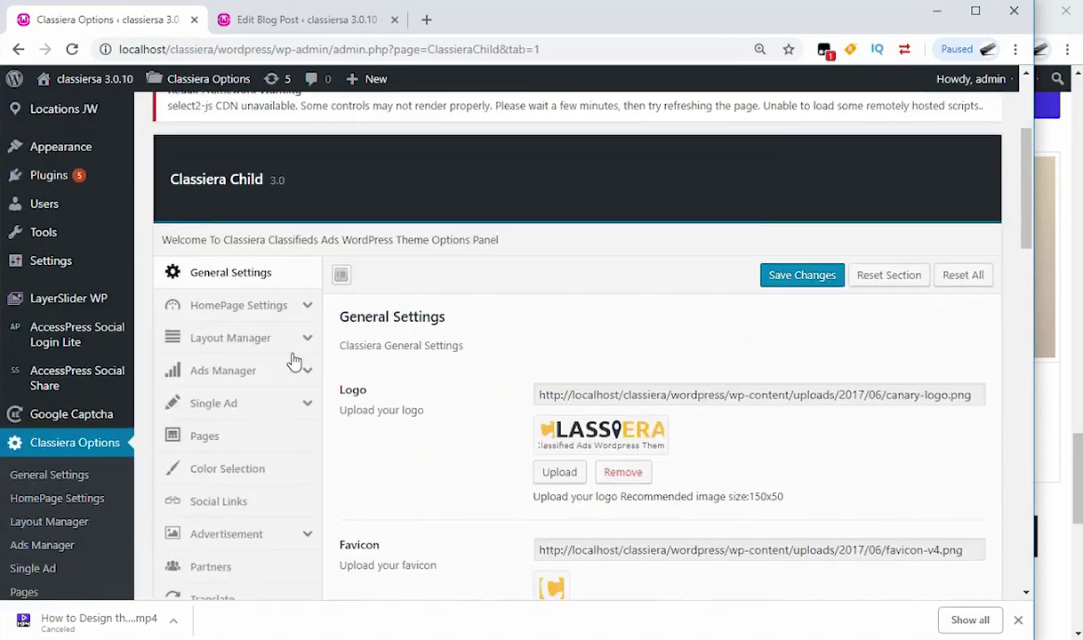
left_click(296, 188)
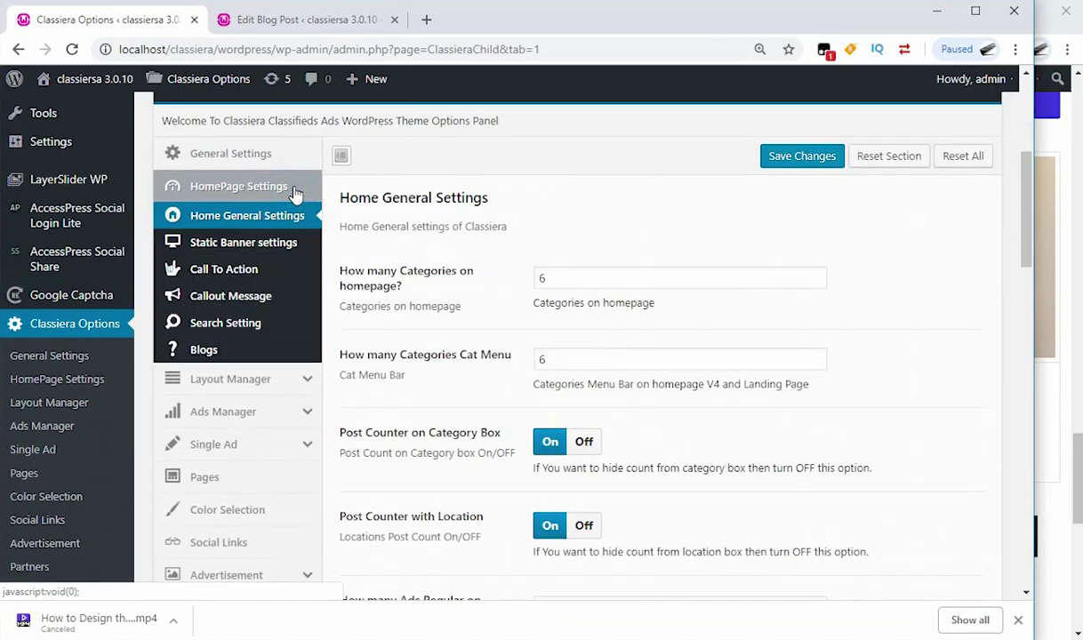
left_click(206, 351)
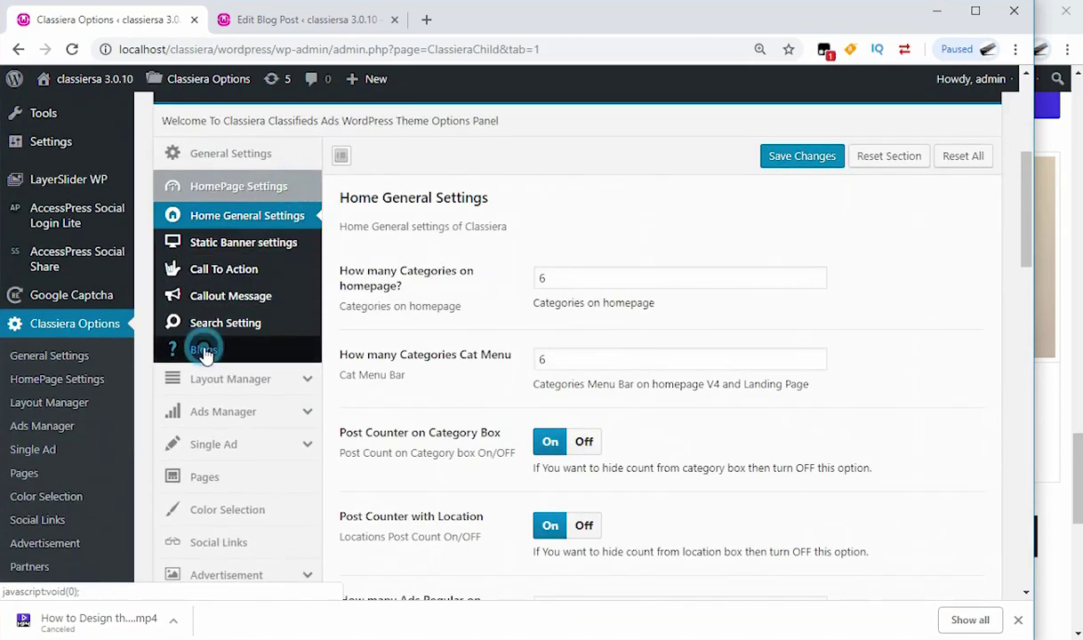
scroll(461, 370, "down", 5)
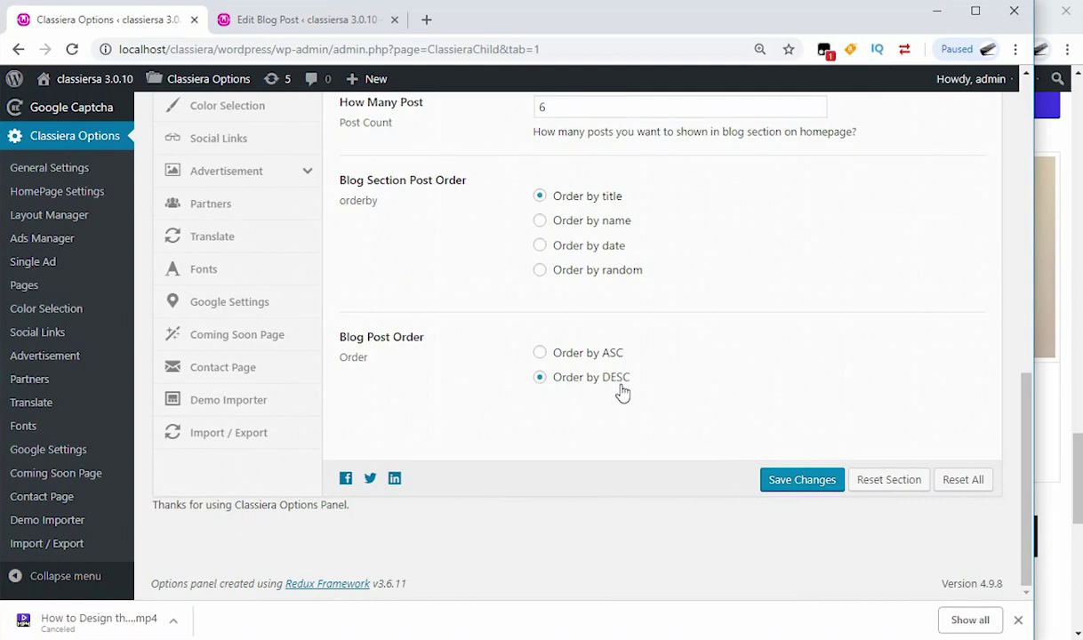
left_click(538, 355)
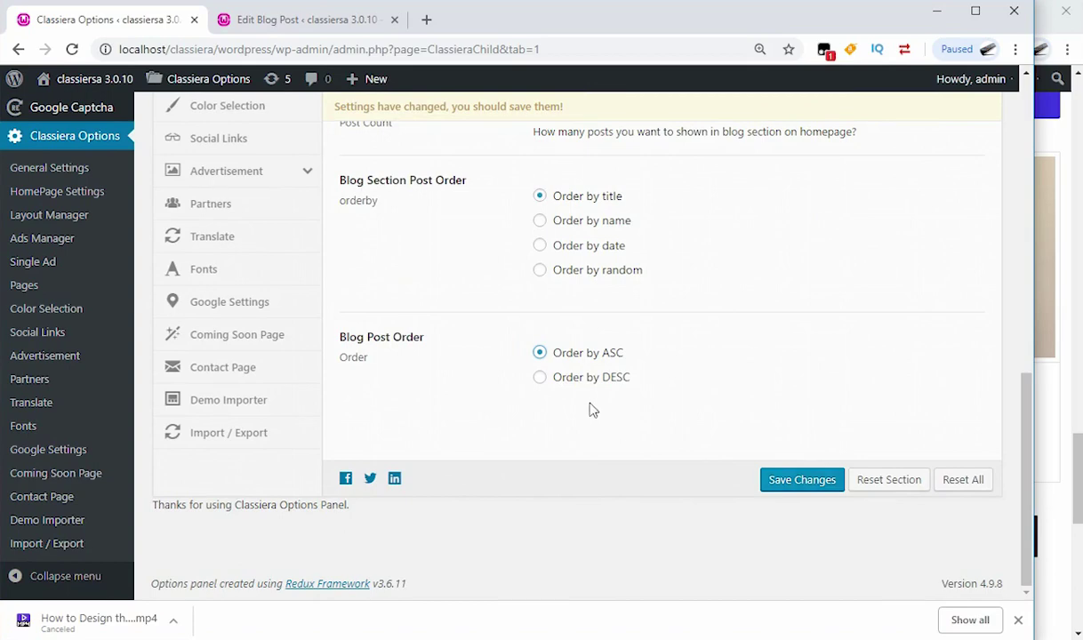
left_click(783, 491)
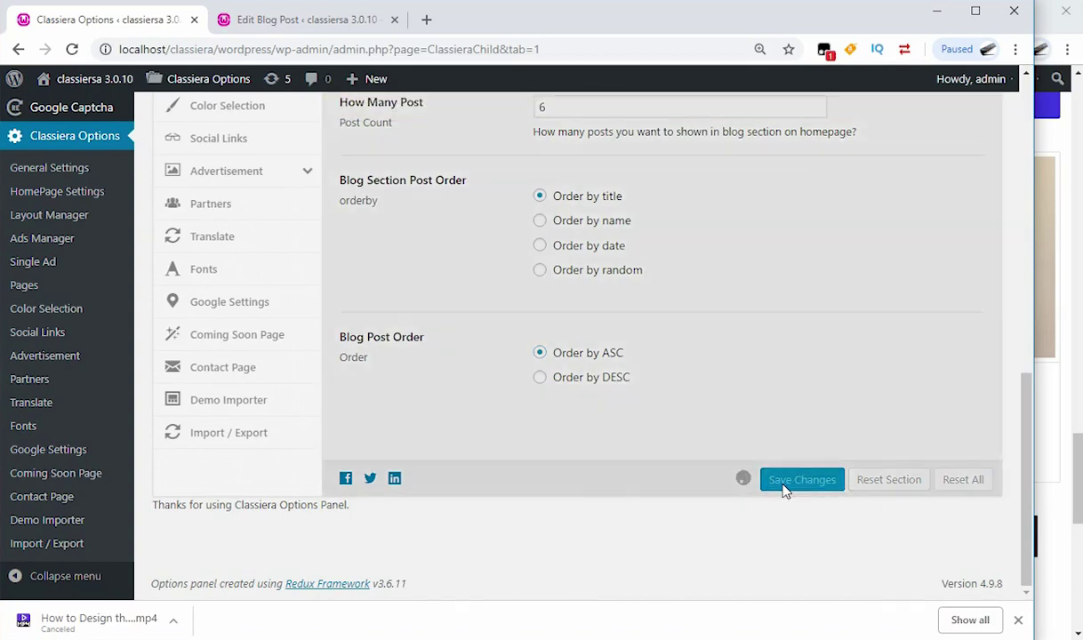
scroll(523, 406, "up", 3)
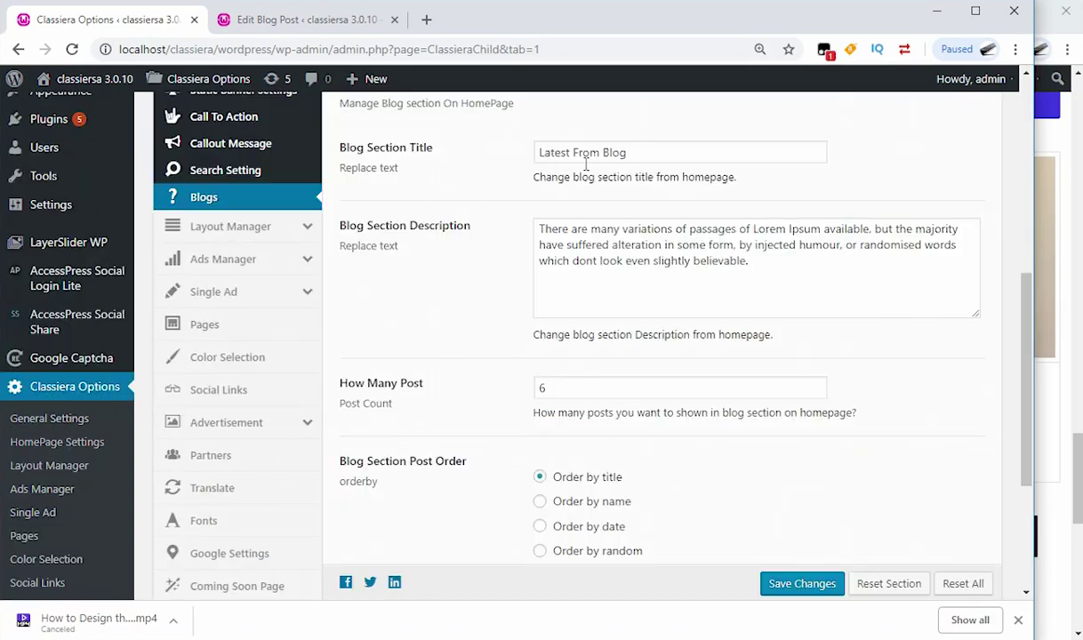
scroll(614, 236, "up", 2)
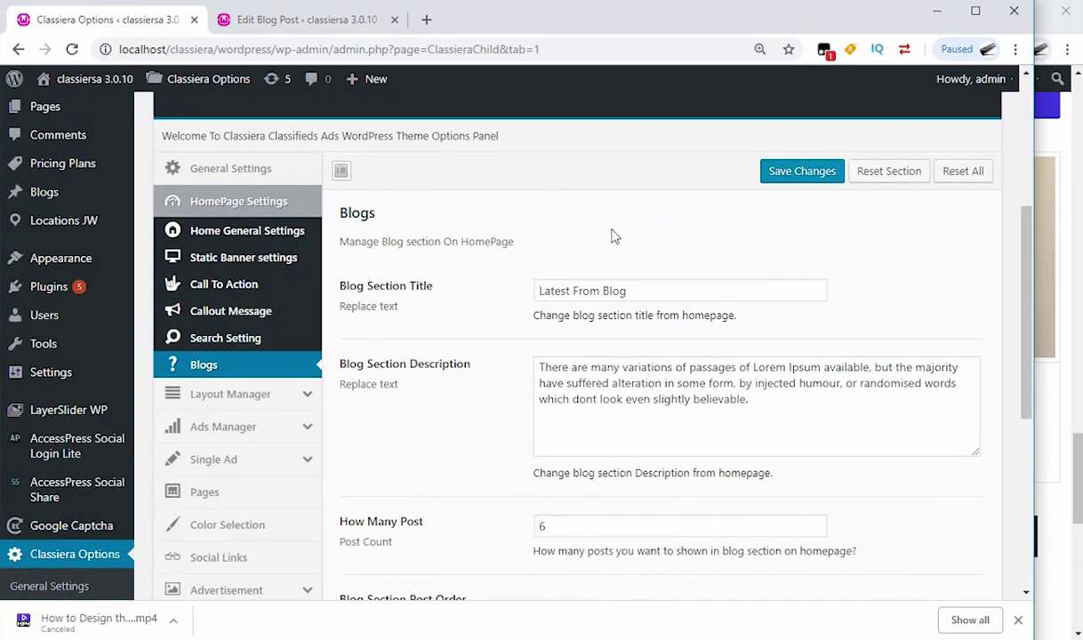
left_click_drag(634, 290, 526, 294)
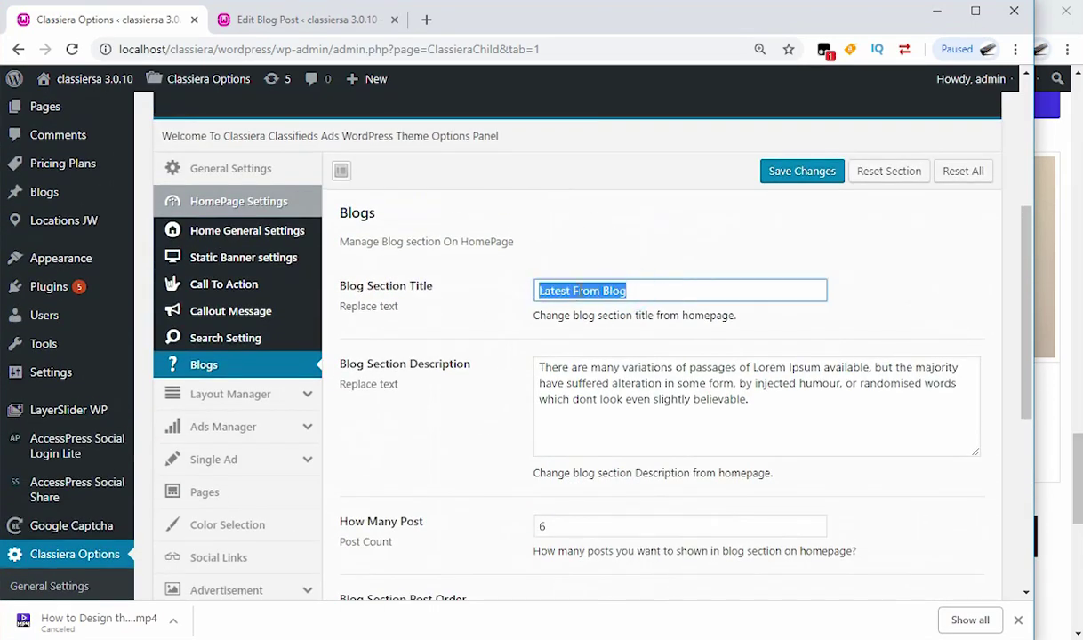
left_click(1071, 392)
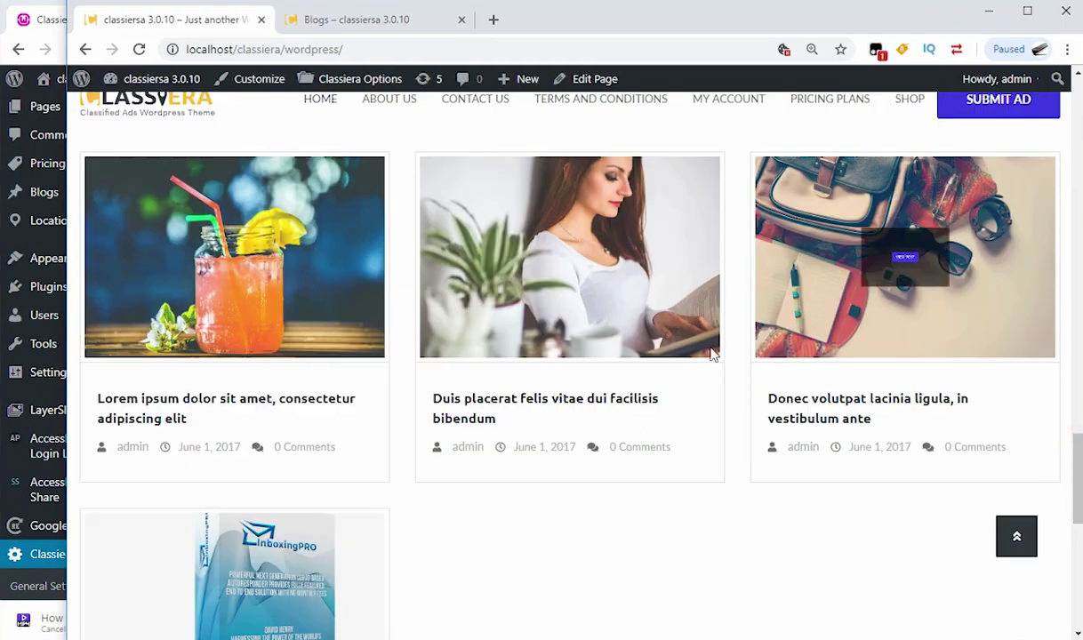
scroll(649, 327, "up", 3)
left_click_drag(489, 250, 677, 261)
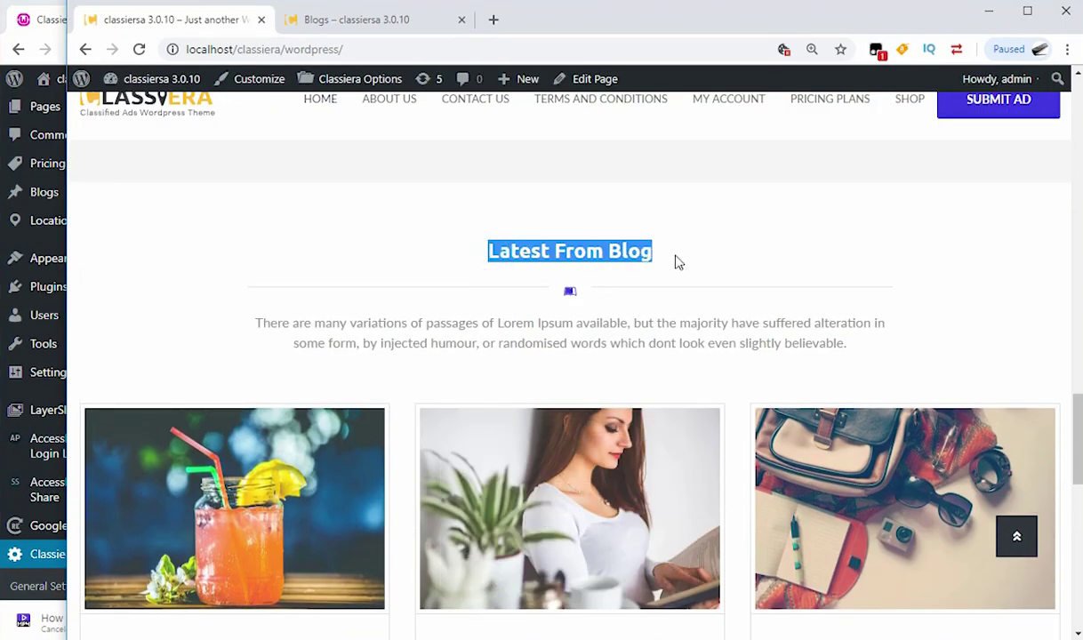
left_click_drag(256, 324, 854, 353)
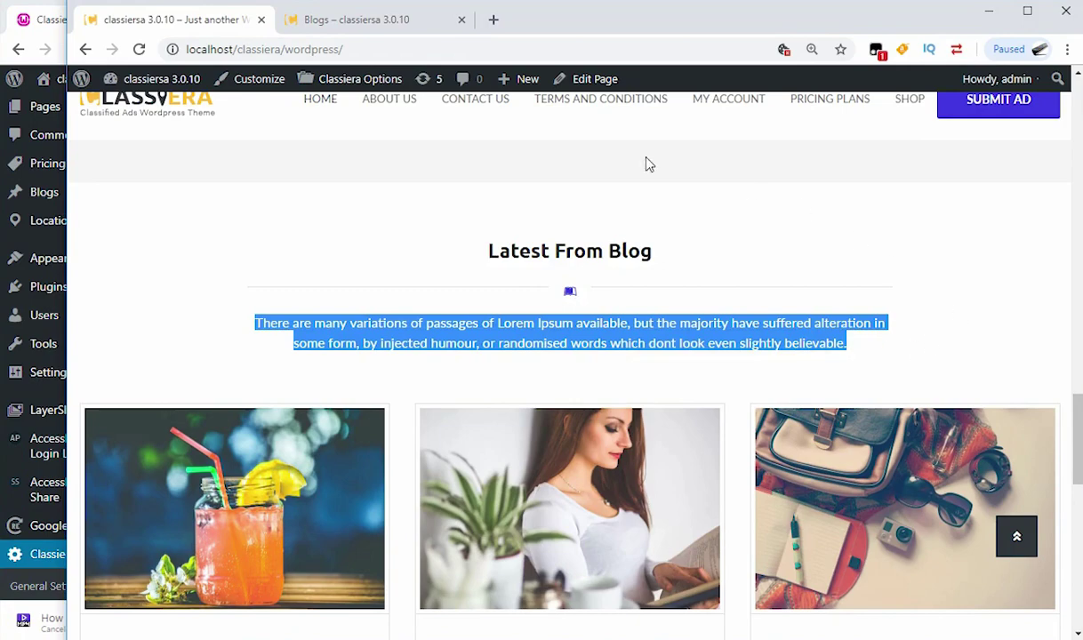
left_click(23, 20)
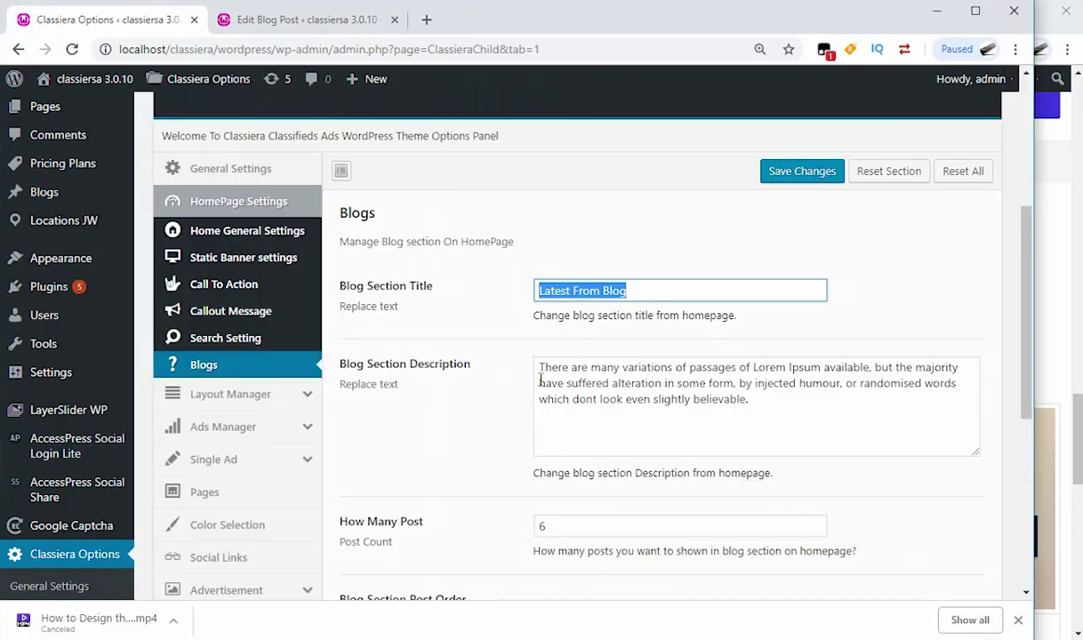
left_click_drag(540, 374, 765, 415)
scroll(765, 416, "down", 2)
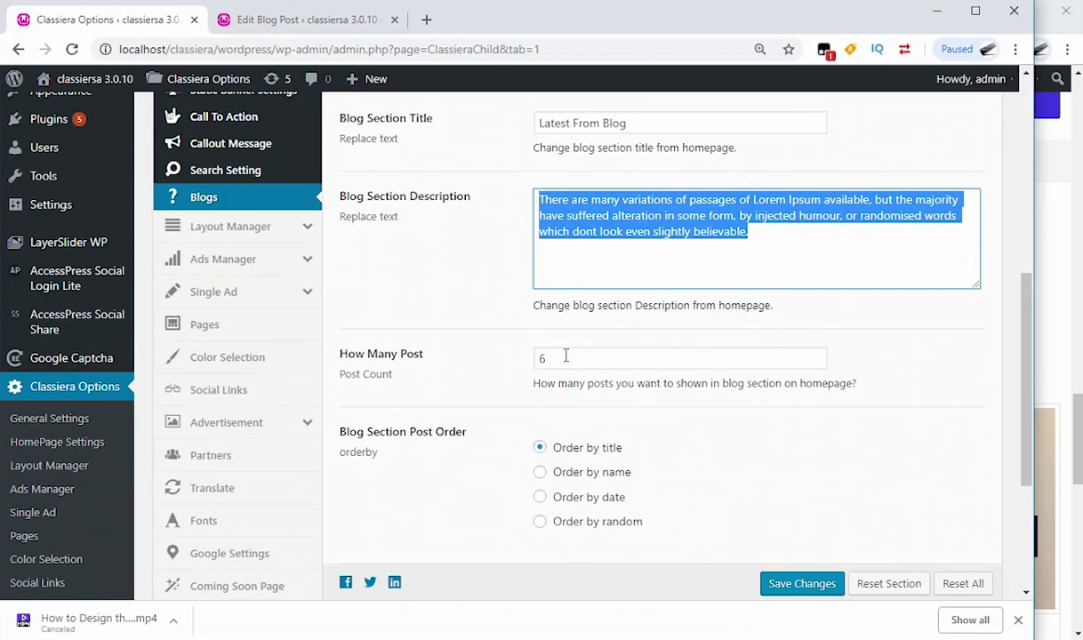
left_click(1054, 405)
scroll(631, 387, "down", 3)
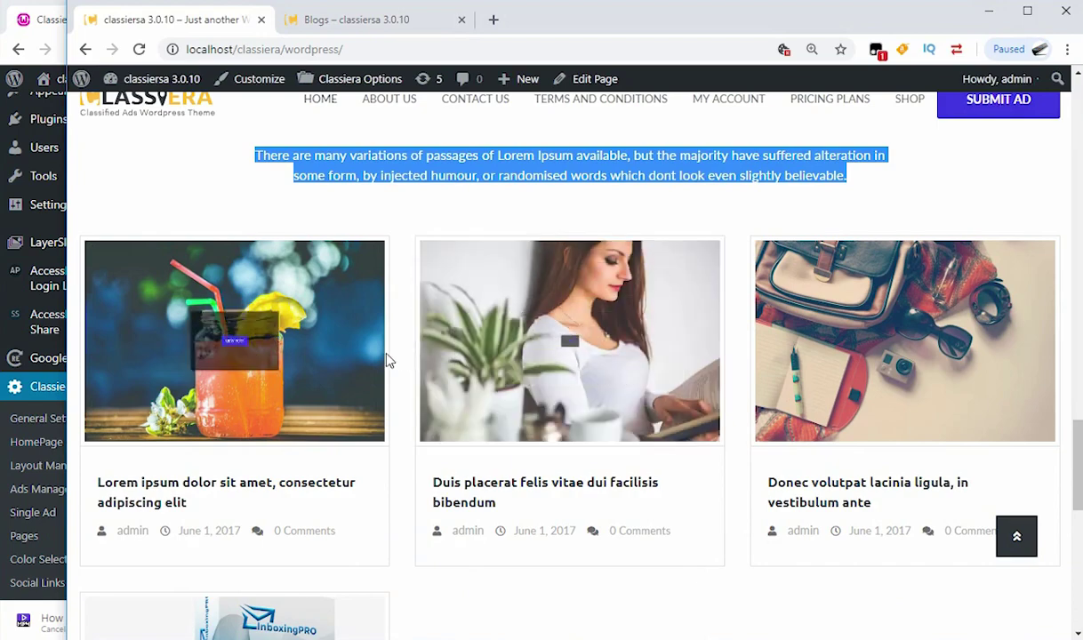
scroll(676, 373, "down", 3)
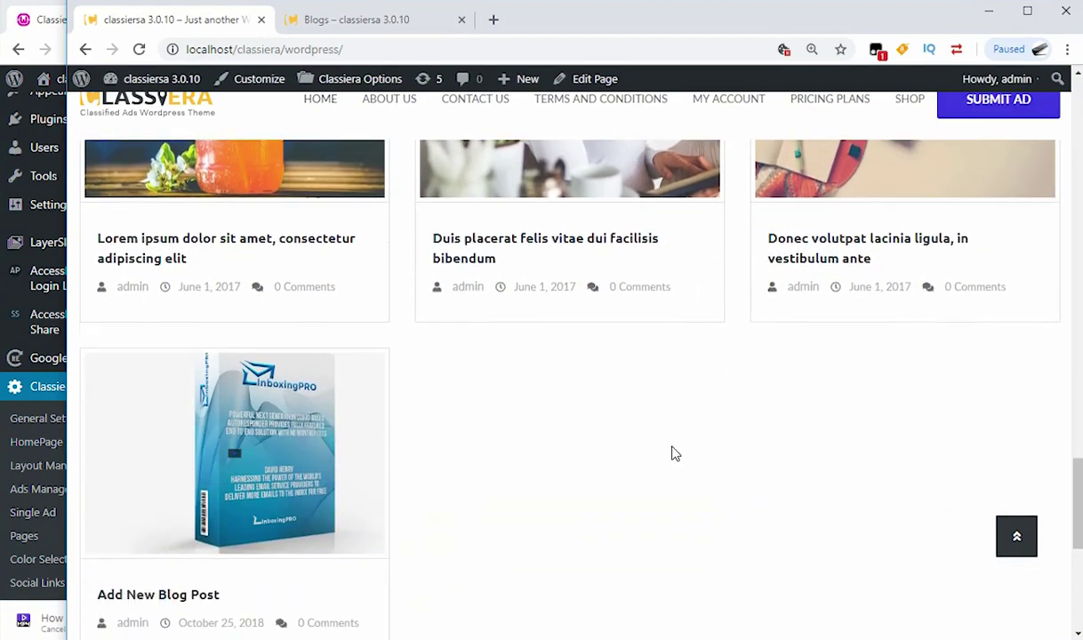
left_click(25, 24)
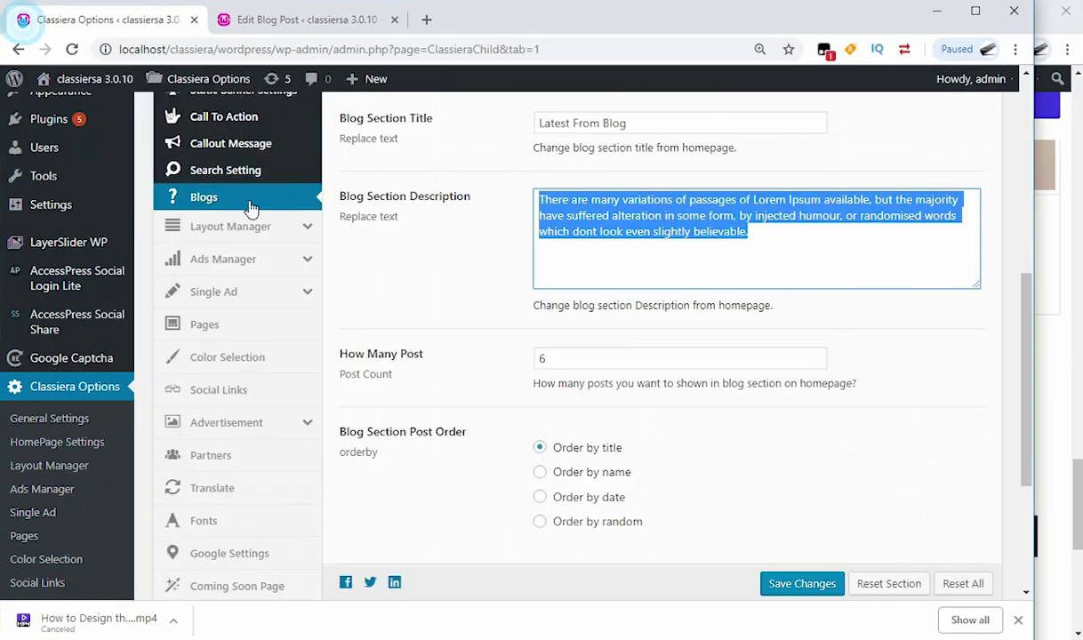
double_click(544, 359)
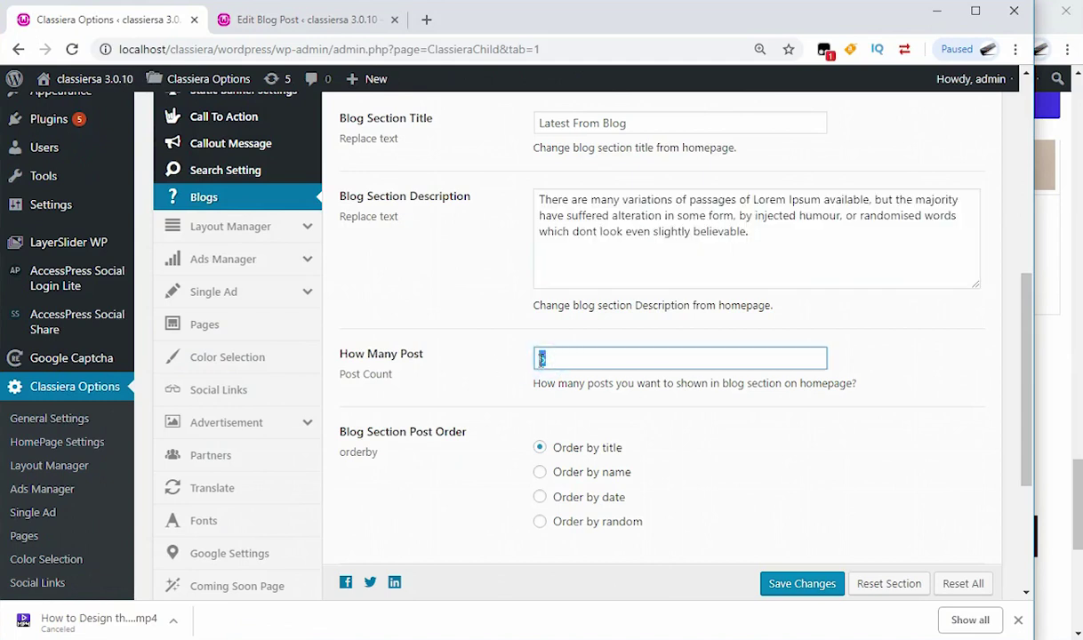
left_click(1059, 471)
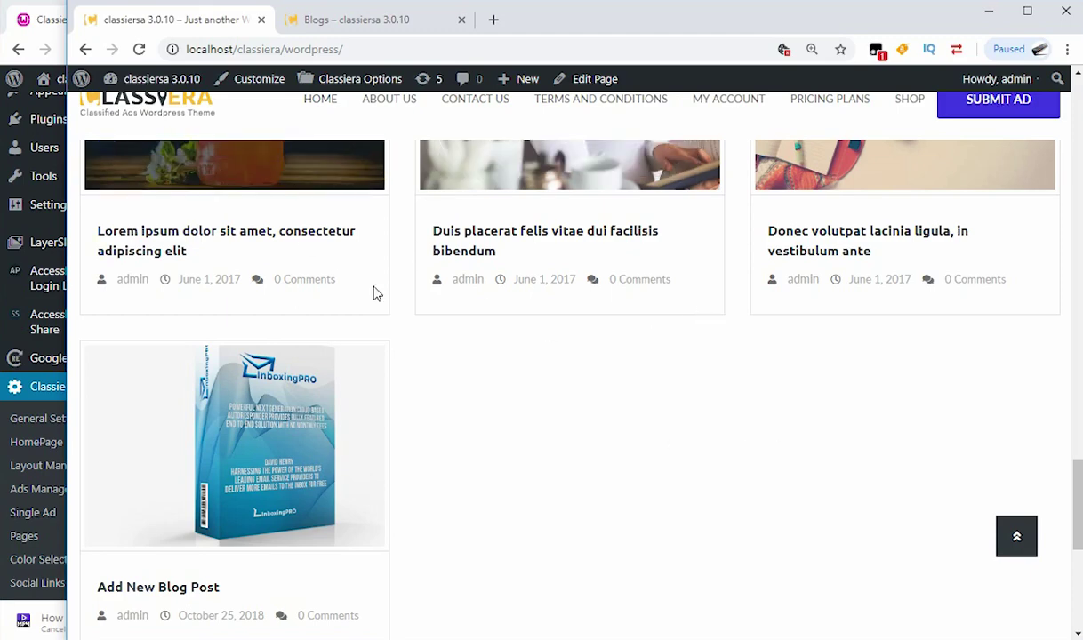
Step: Set the Blogs section post order to 'Order by date' and save the Classiera options
left_click(46, 27)
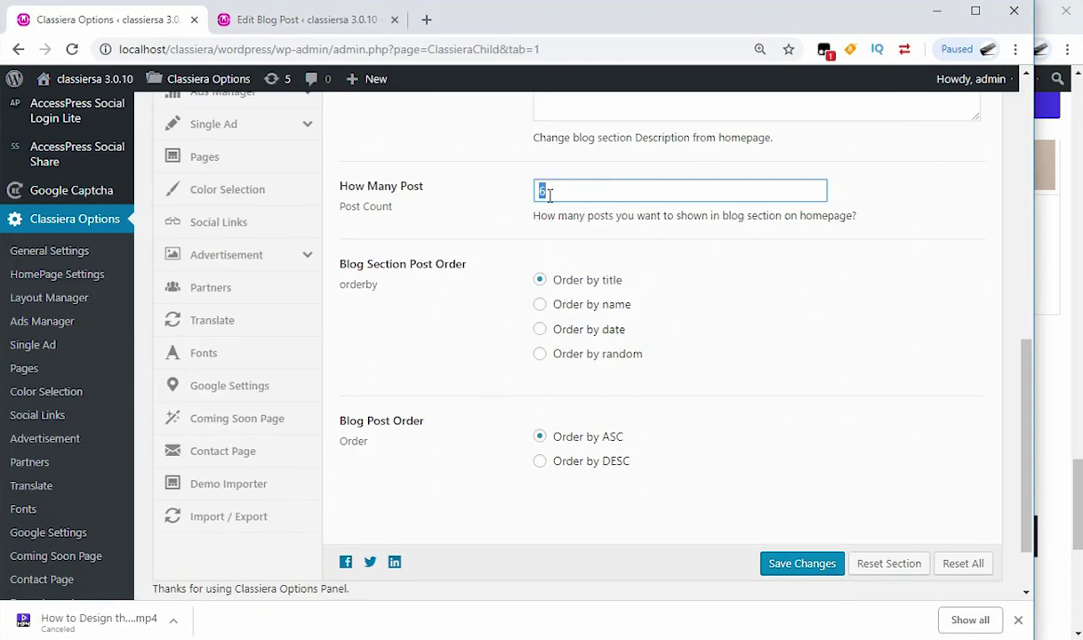
double_click(540, 192)
left_click(541, 332)
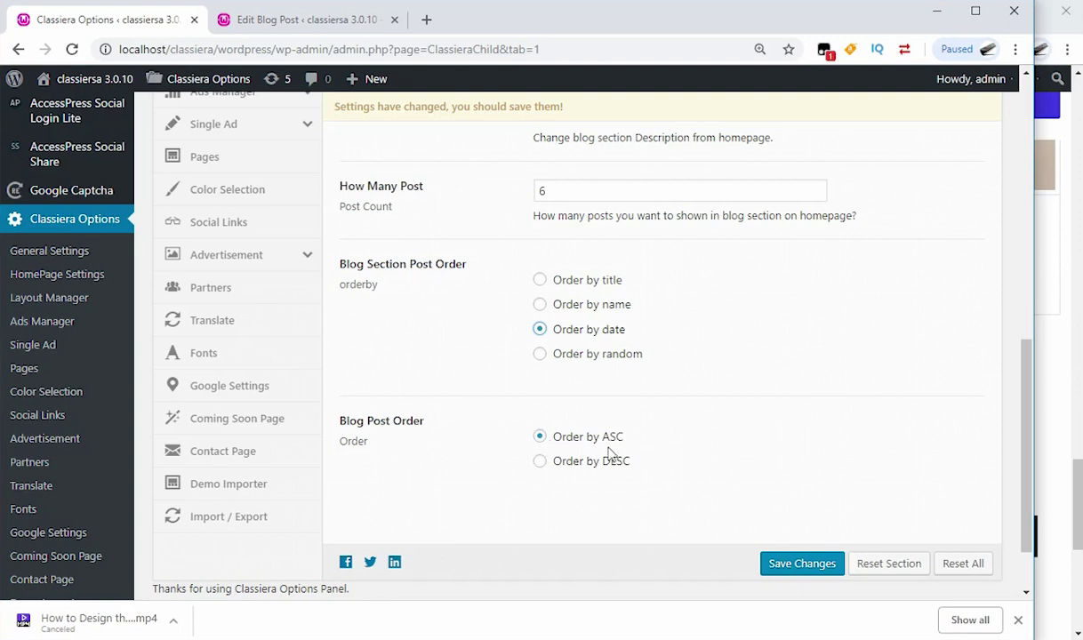
left_click(813, 570)
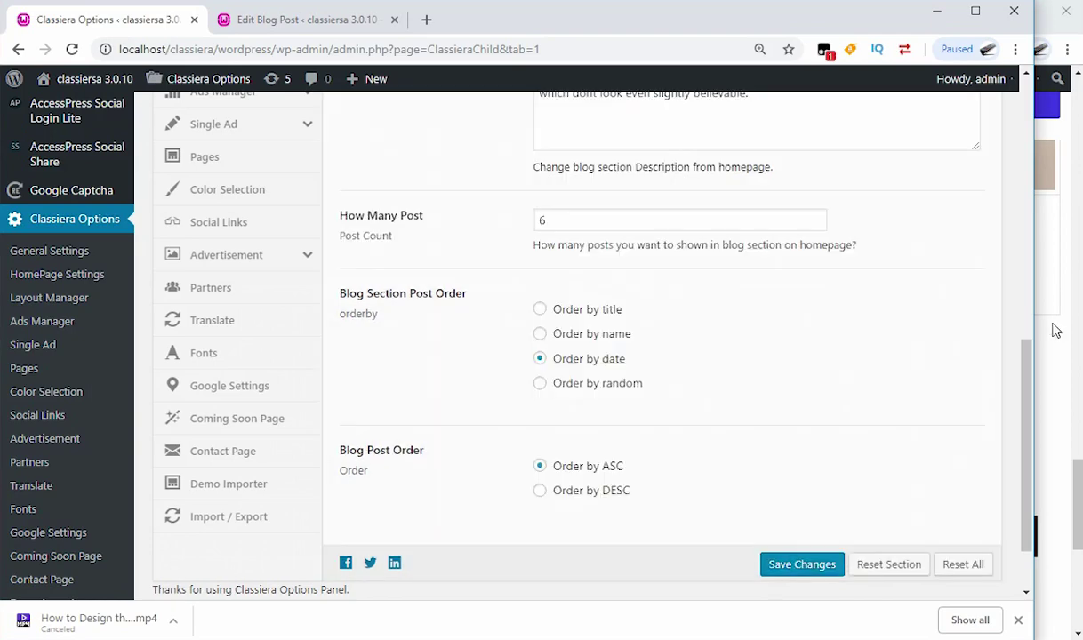
left_click(1054, 325)
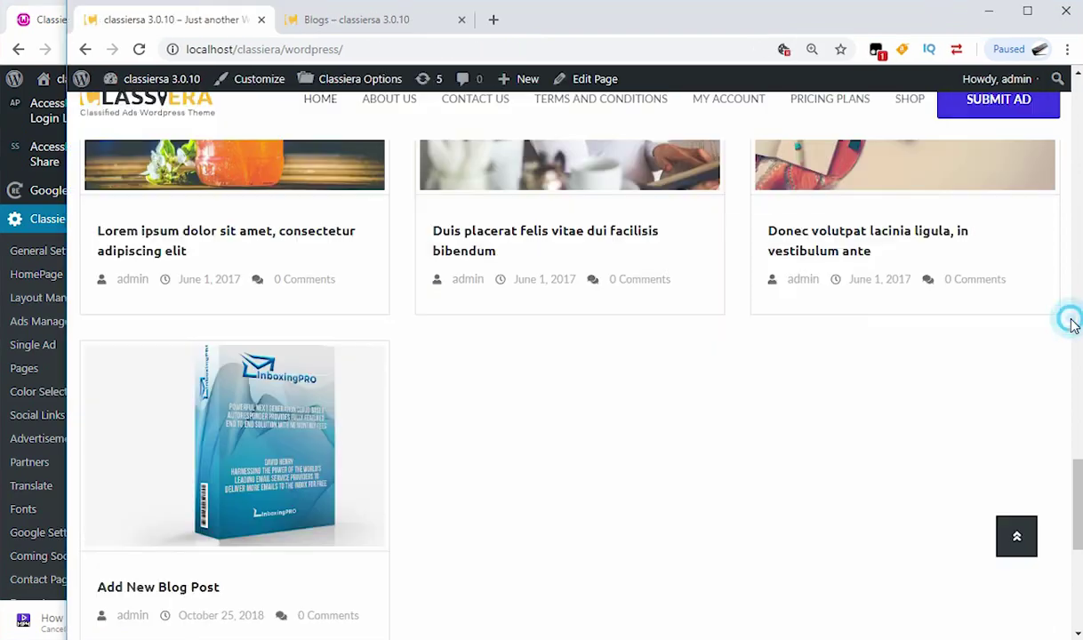
Step: Reload the homepage, then change Blog Post Order to DESC and save changes
scroll(181, 131, "up", 5)
scroll(180, 131, "up", 2)
left_click(140, 49)
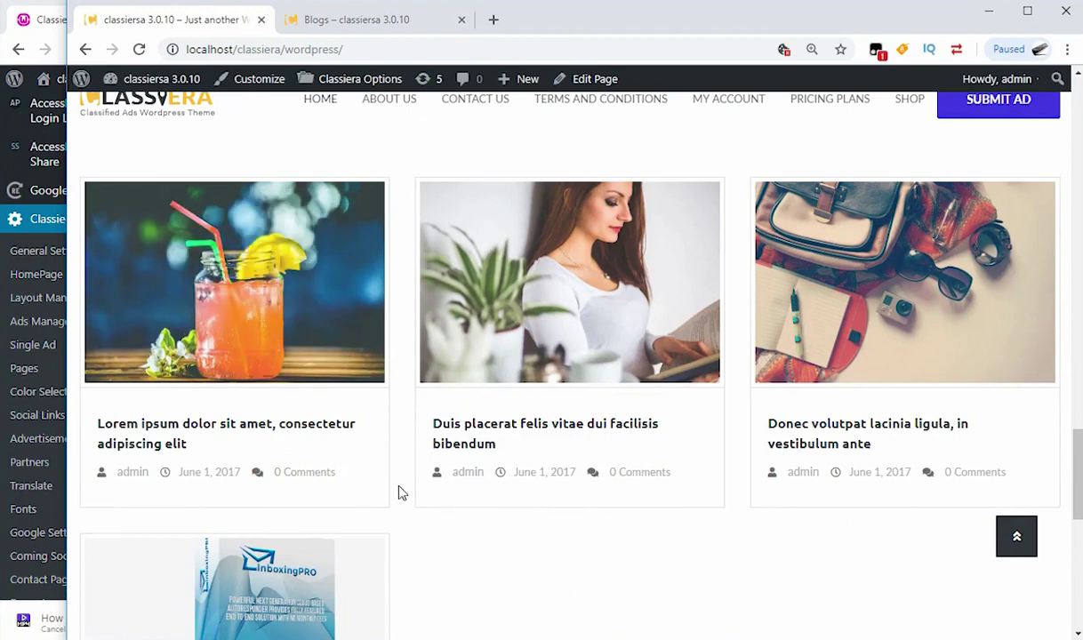
left_click(34, 19)
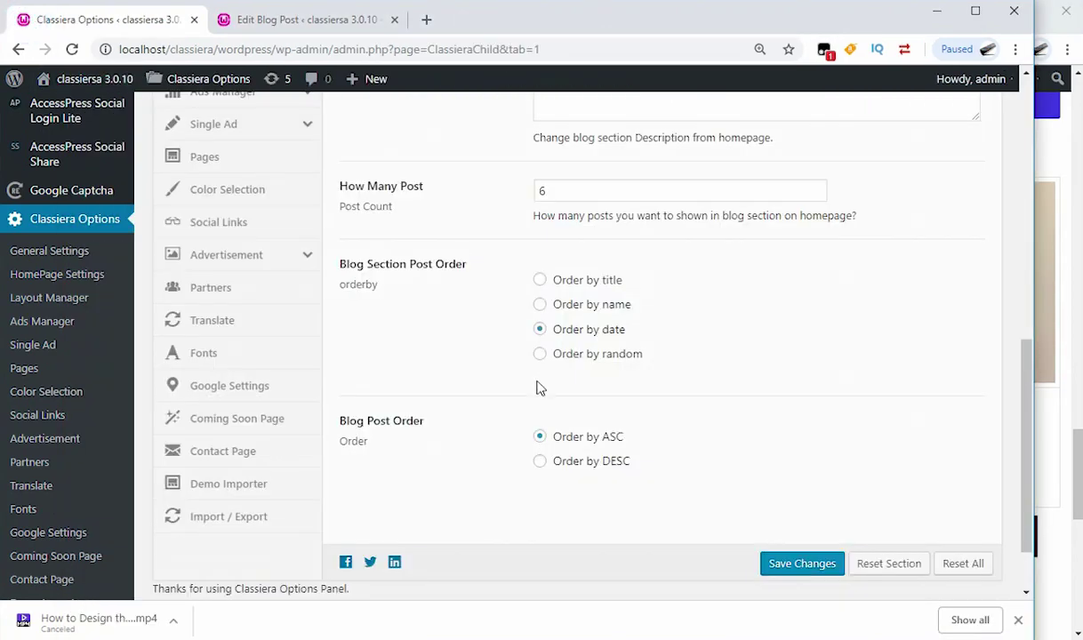
left_click(540, 463)
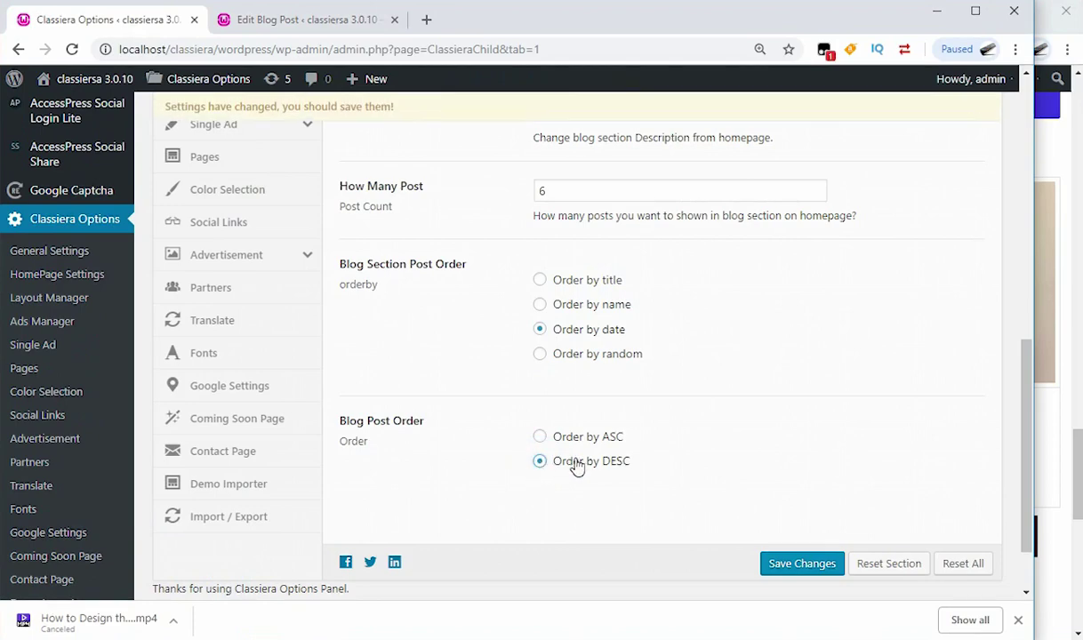
left_click(787, 569)
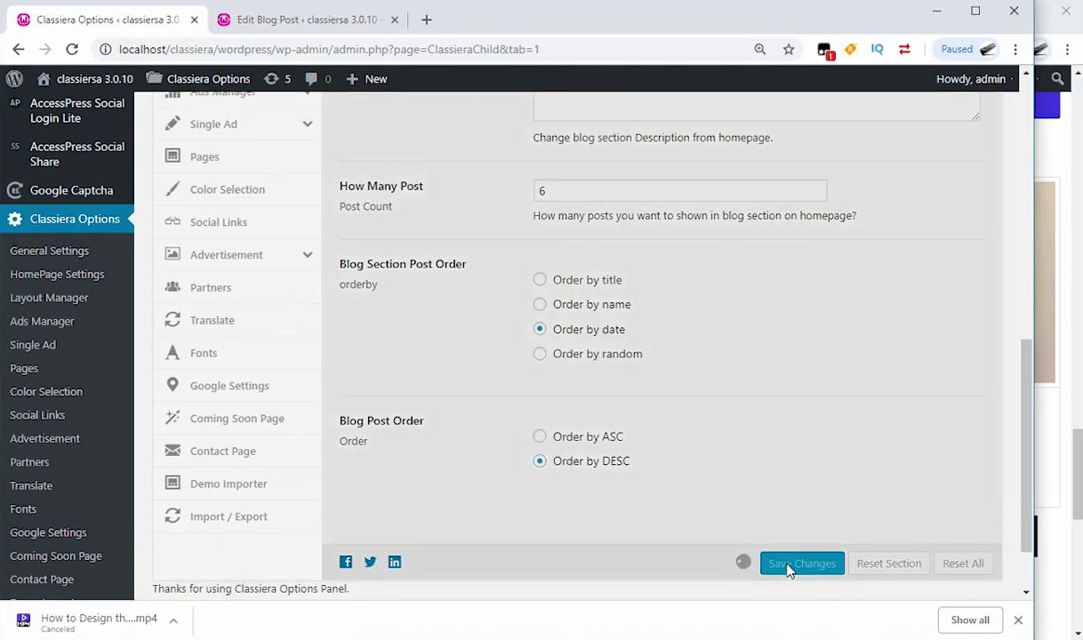
Step: Reload the homepage to confirm Add New Blog Post now appears first
key("alt+Tab")
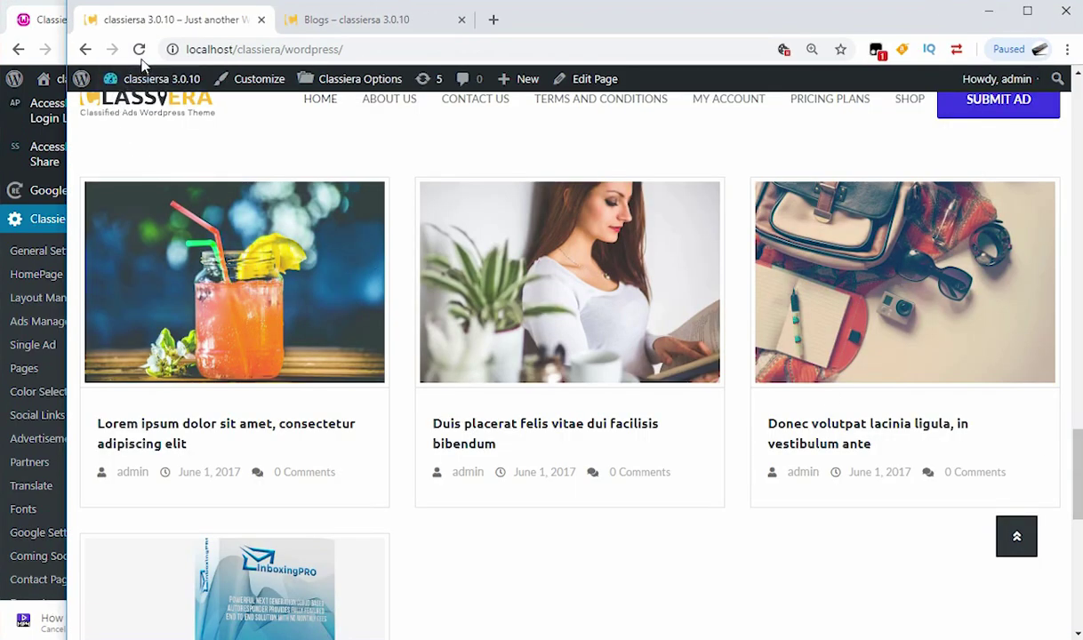
left_click(139, 50)
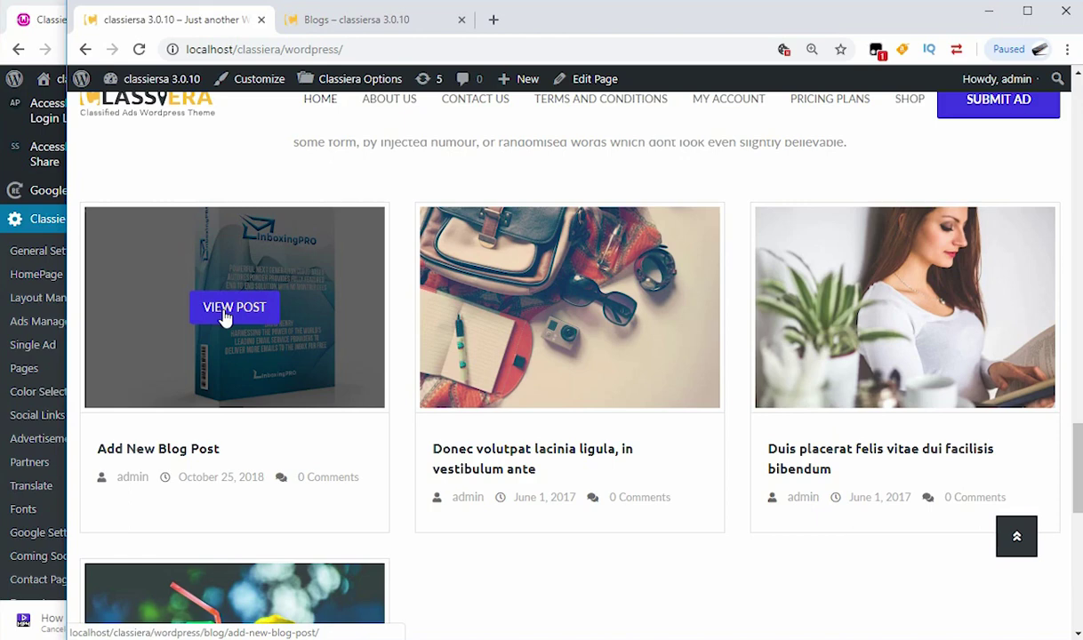
left_click(32, 20)
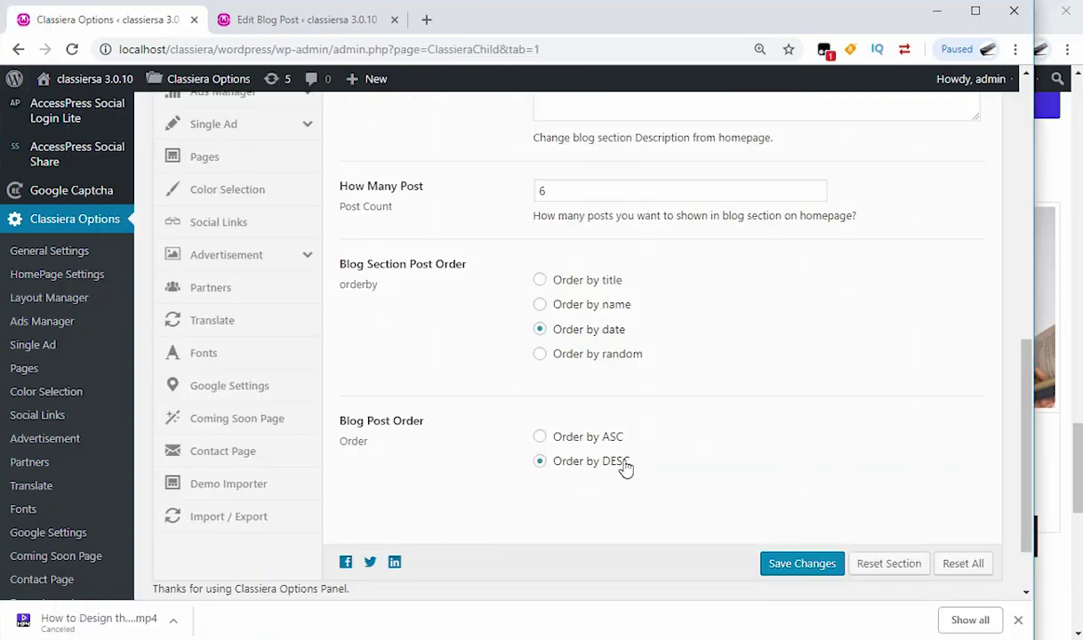
scroll(576, 458, "down", 1)
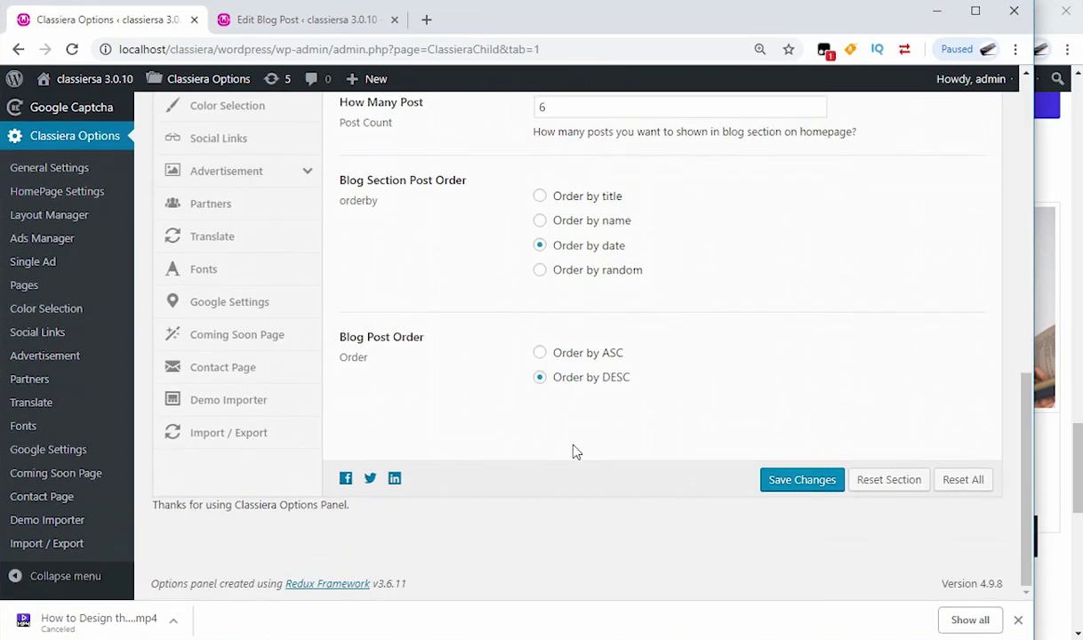
scroll(576, 453, "up", 5)
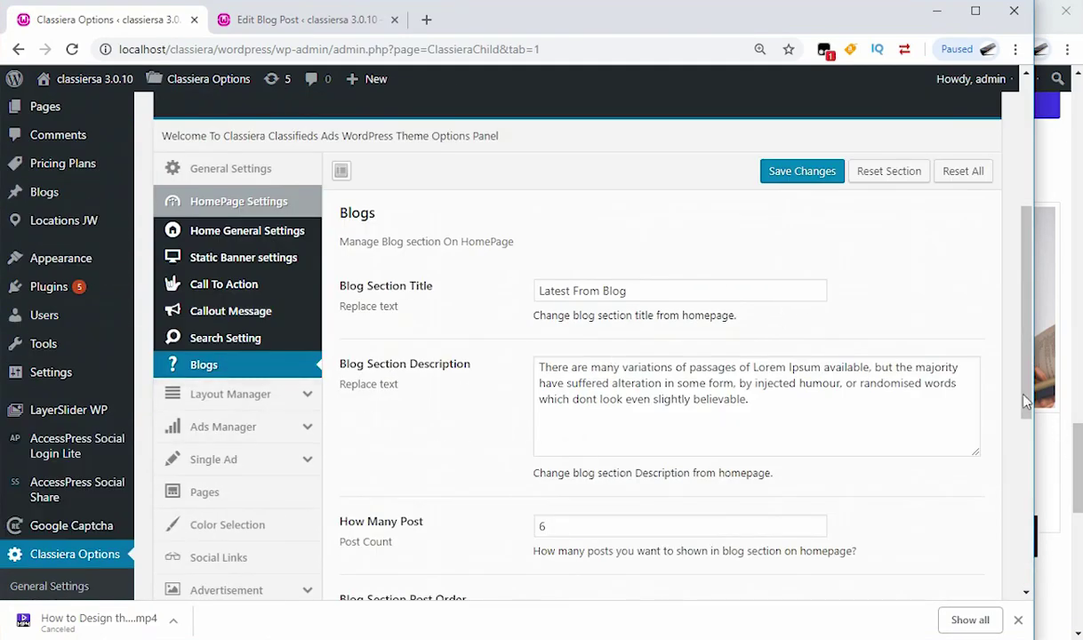
left_click(1078, 445)
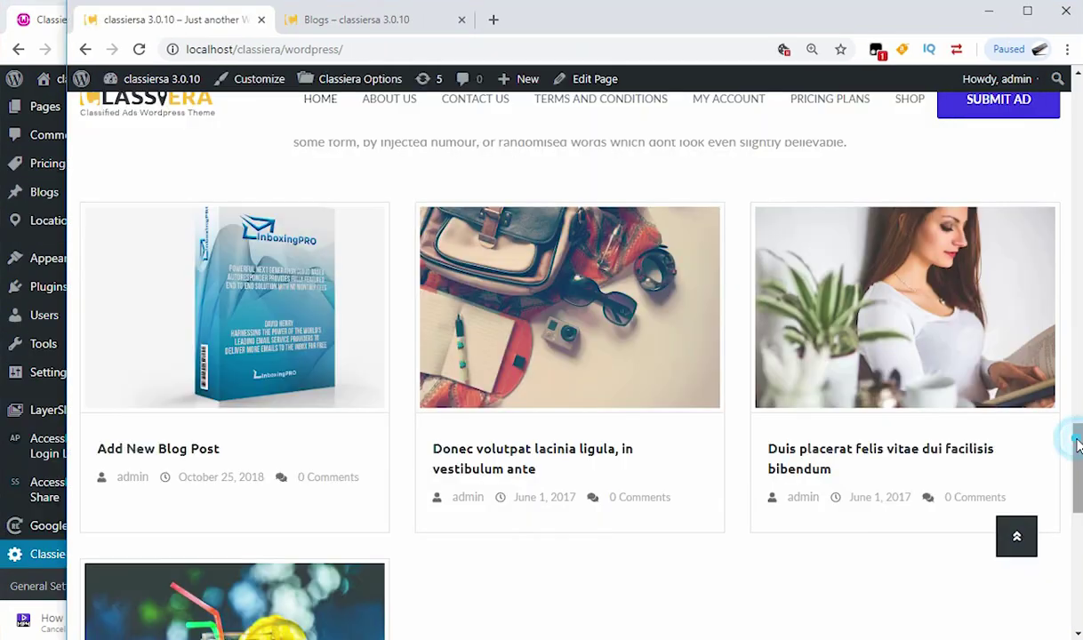
scroll(476, 258, "up", 10)
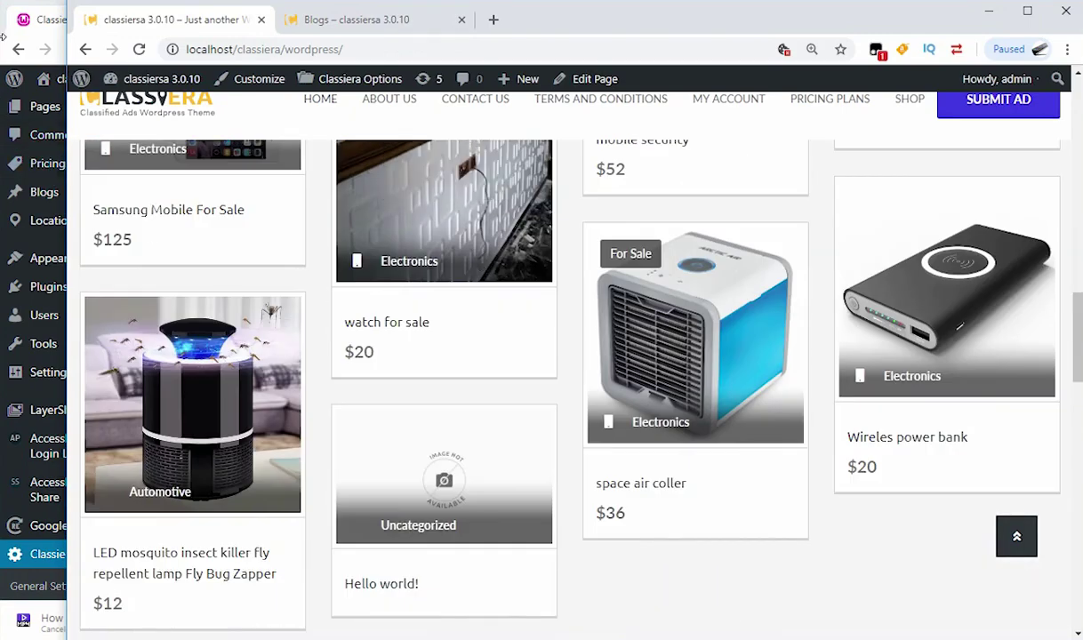
left_click(11, 20)
scroll(103, 209, "up", 4)
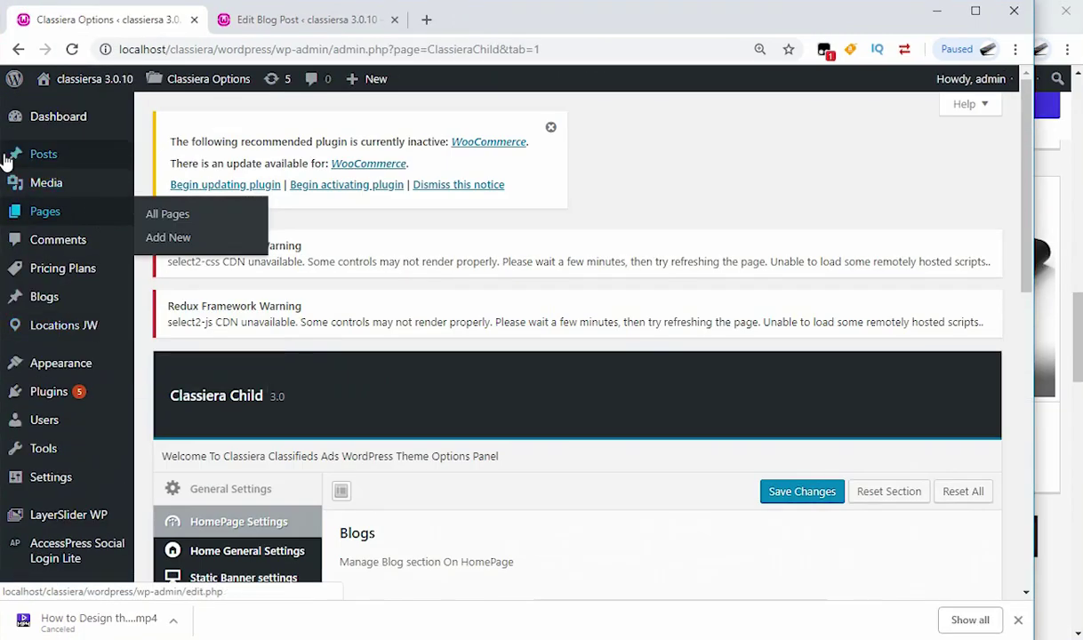
mouse_move(47, 156)
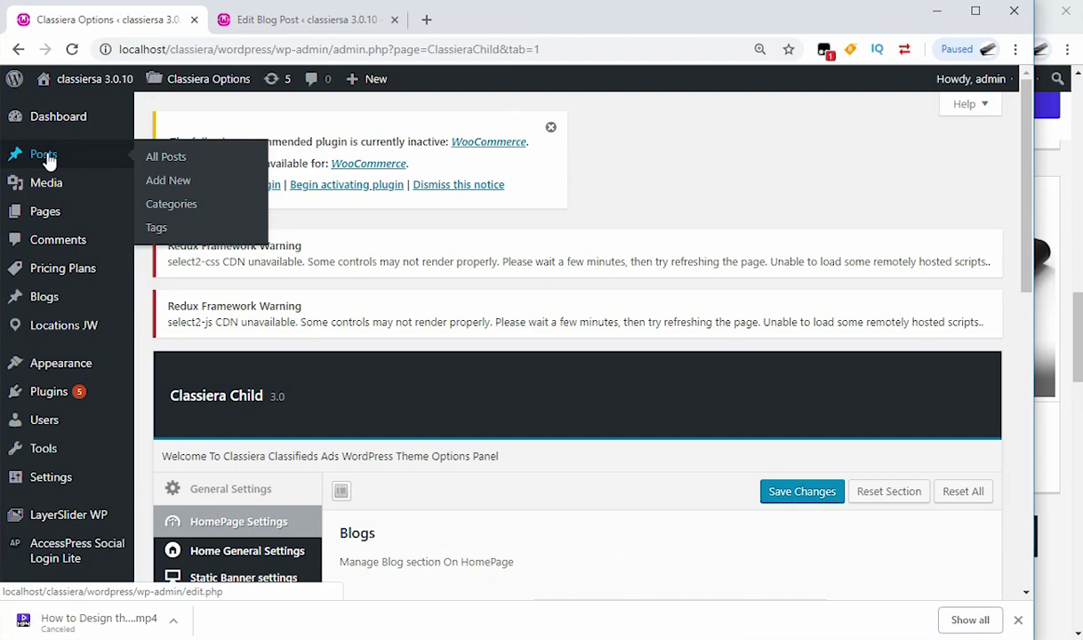
mouse_move(51, 297)
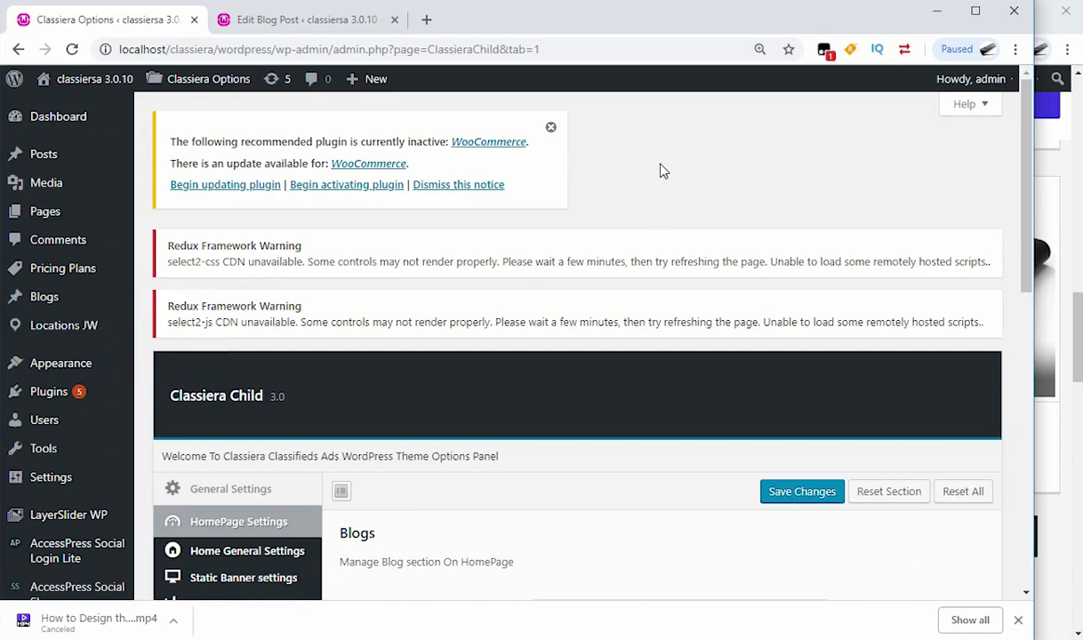
scroll(663, 170, "down", 4)
scroll(662, 171, "down", 5)
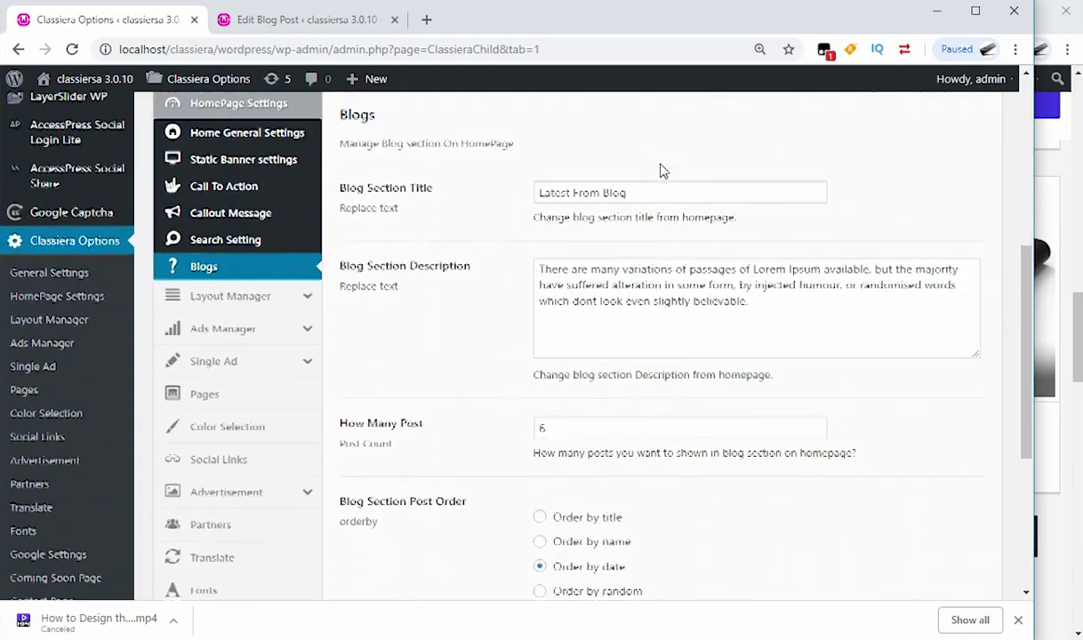
Step: Scroll through the Classiera homepage's ad grid, including watch for sale and Wireles power bank, and blog section
left_click(1077, 342)
scroll(327, 266, "up", 5)
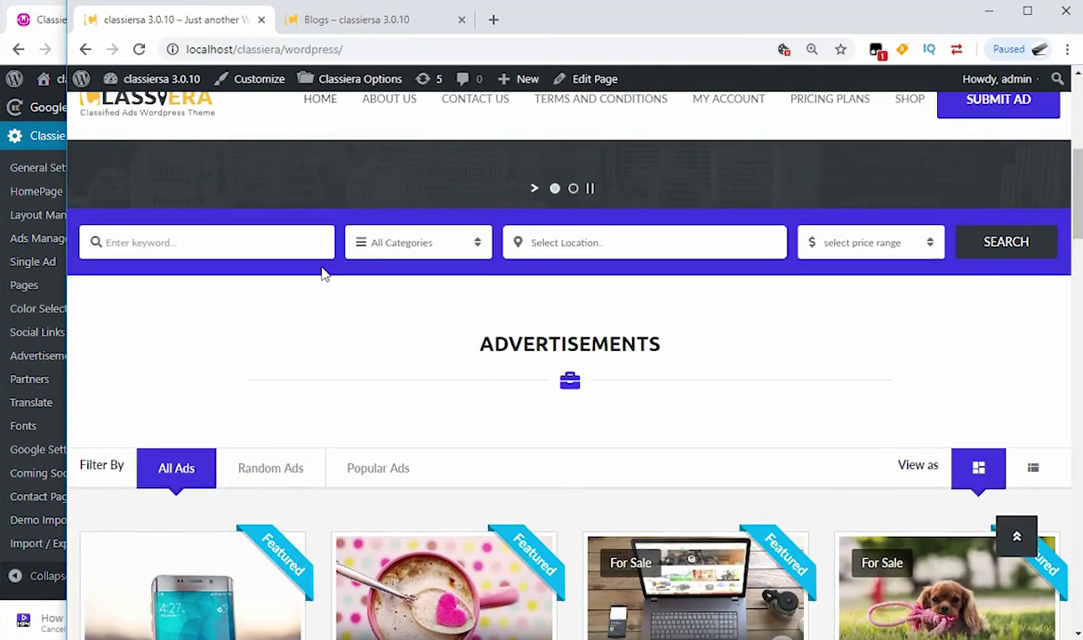
scroll(798, 338, "down", 10)
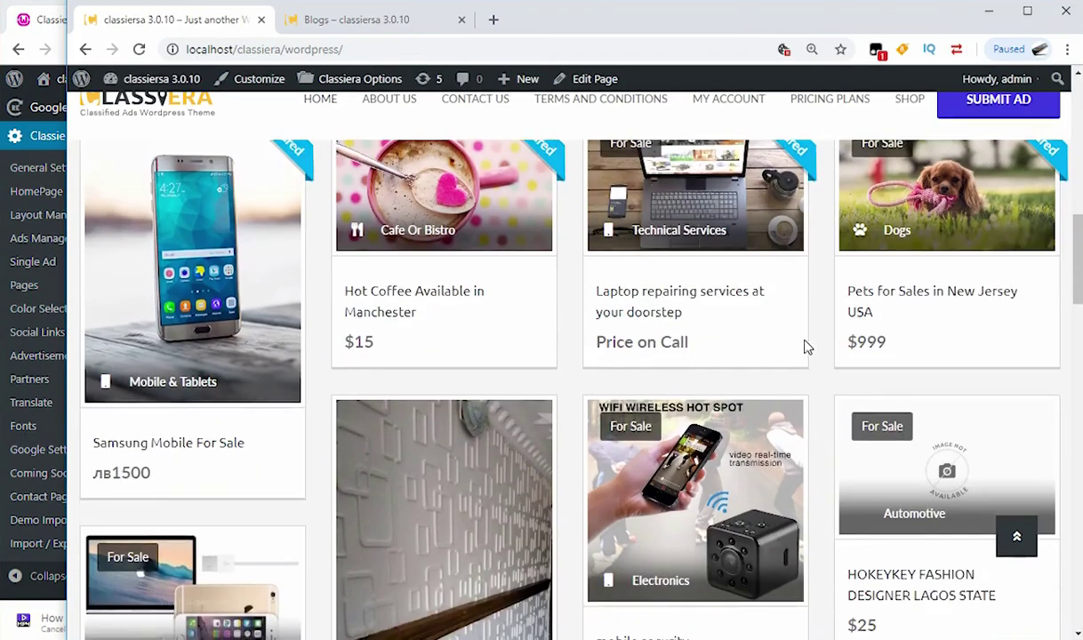
scroll(806, 416, "down", 10)
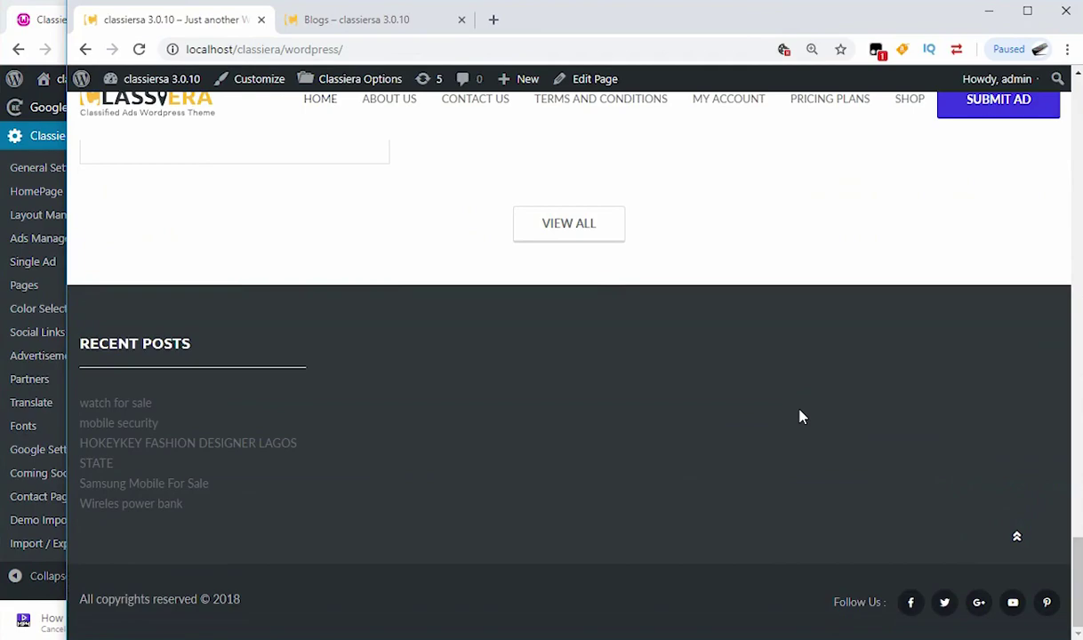
scroll(713, 380, "up", 10)
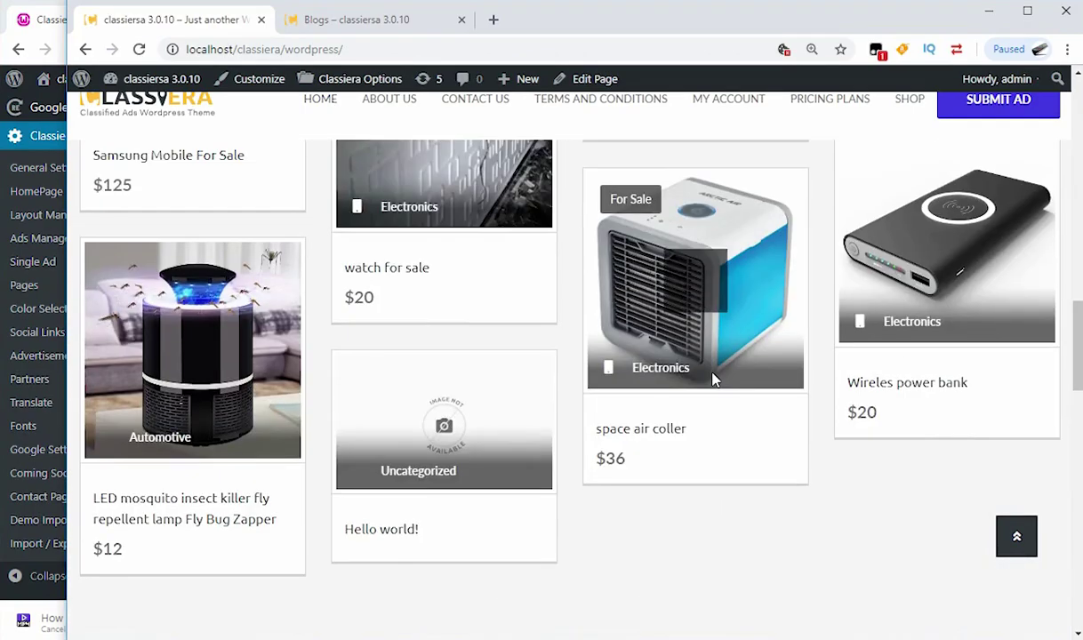
scroll(714, 380, "up", 5)
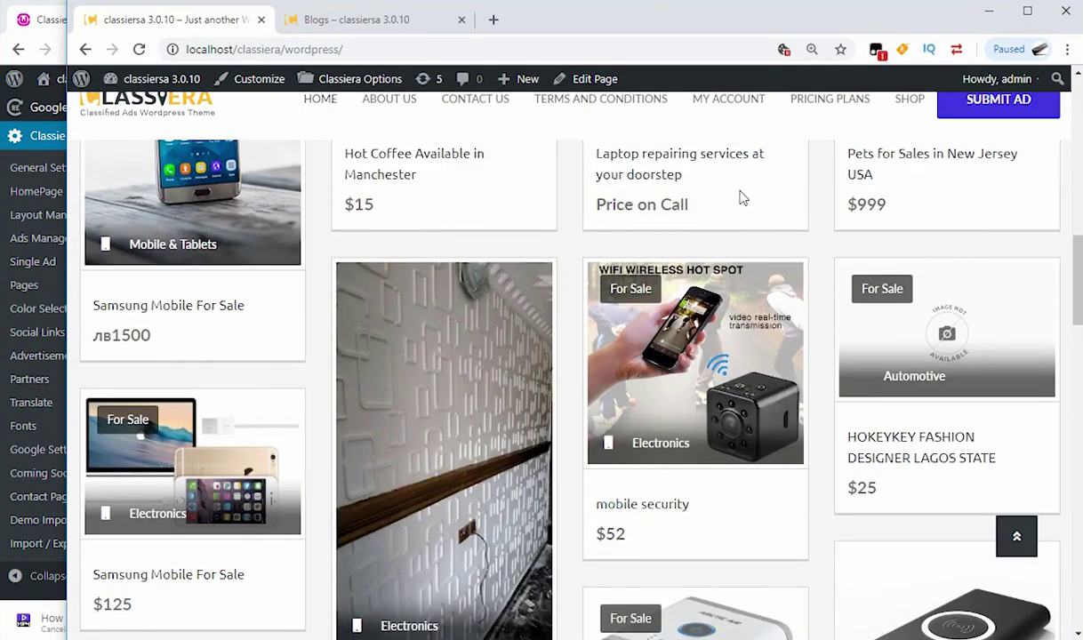